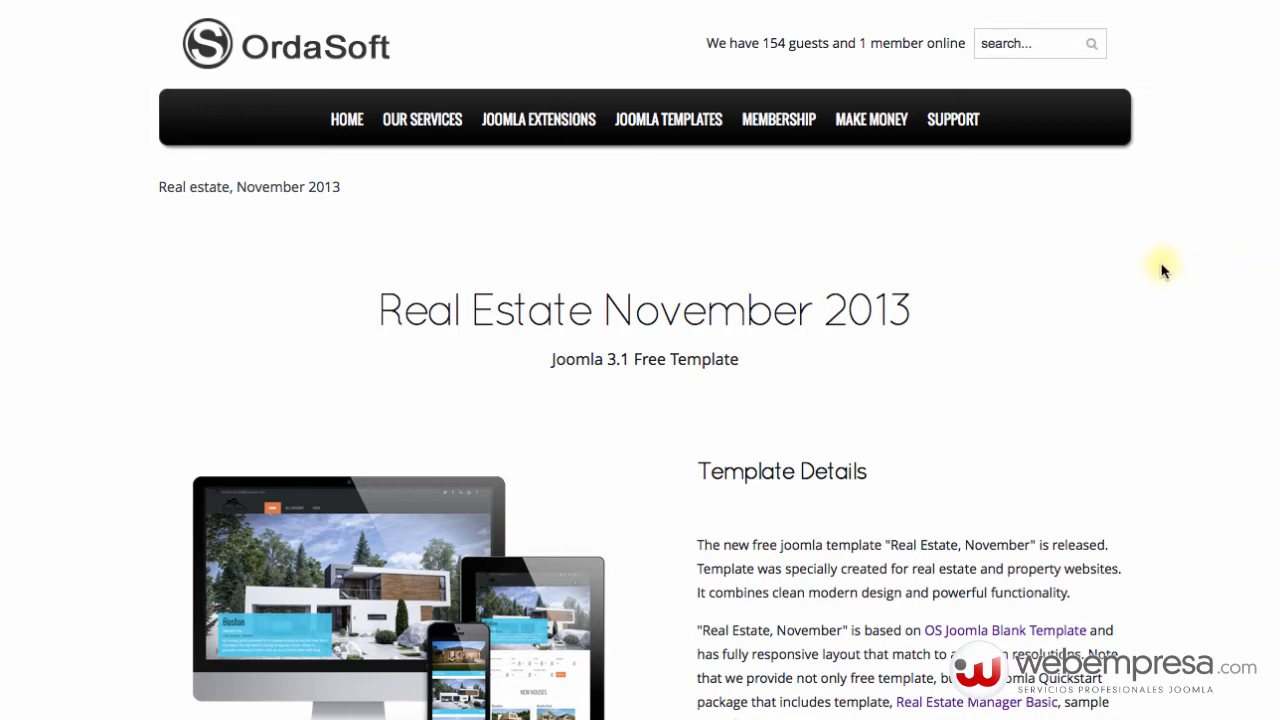
Scroll through the OrdaSoft Real Estate November 2013 template page to review its details.
scroll(674, 328, "down", 3)
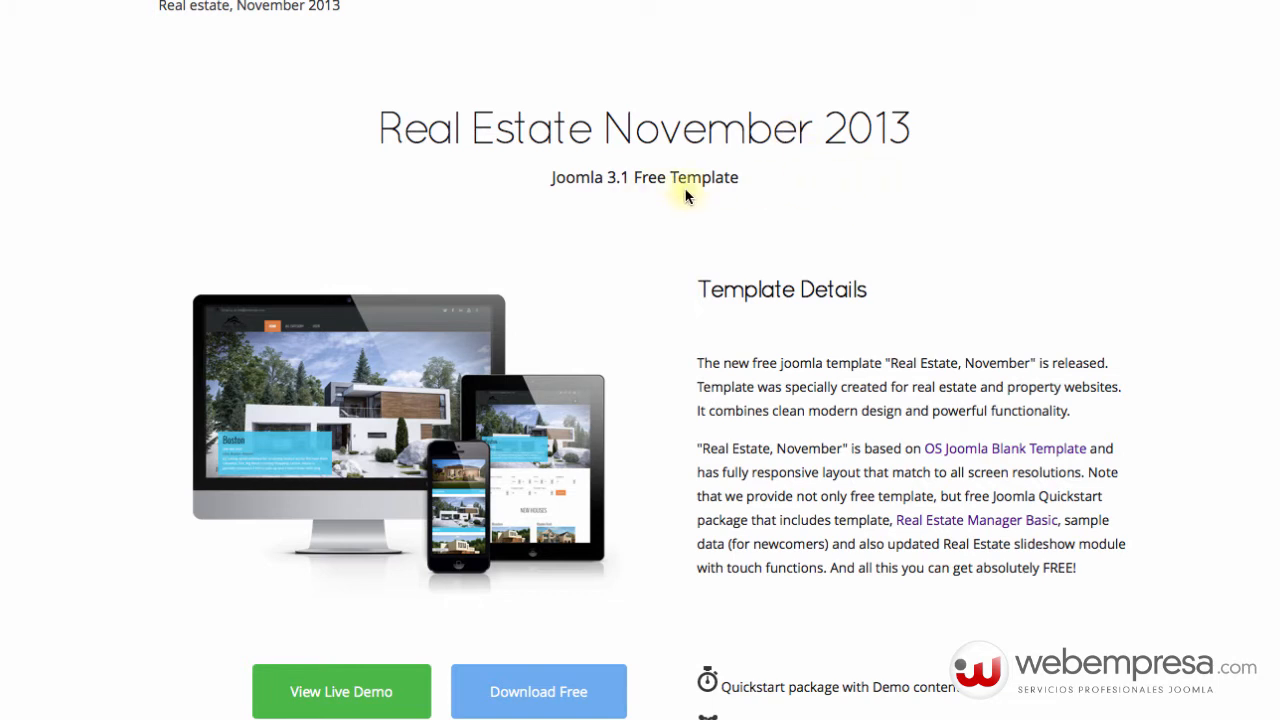
scroll(680, 210, "down", 1)
scroll(669, 233, "down", 1)
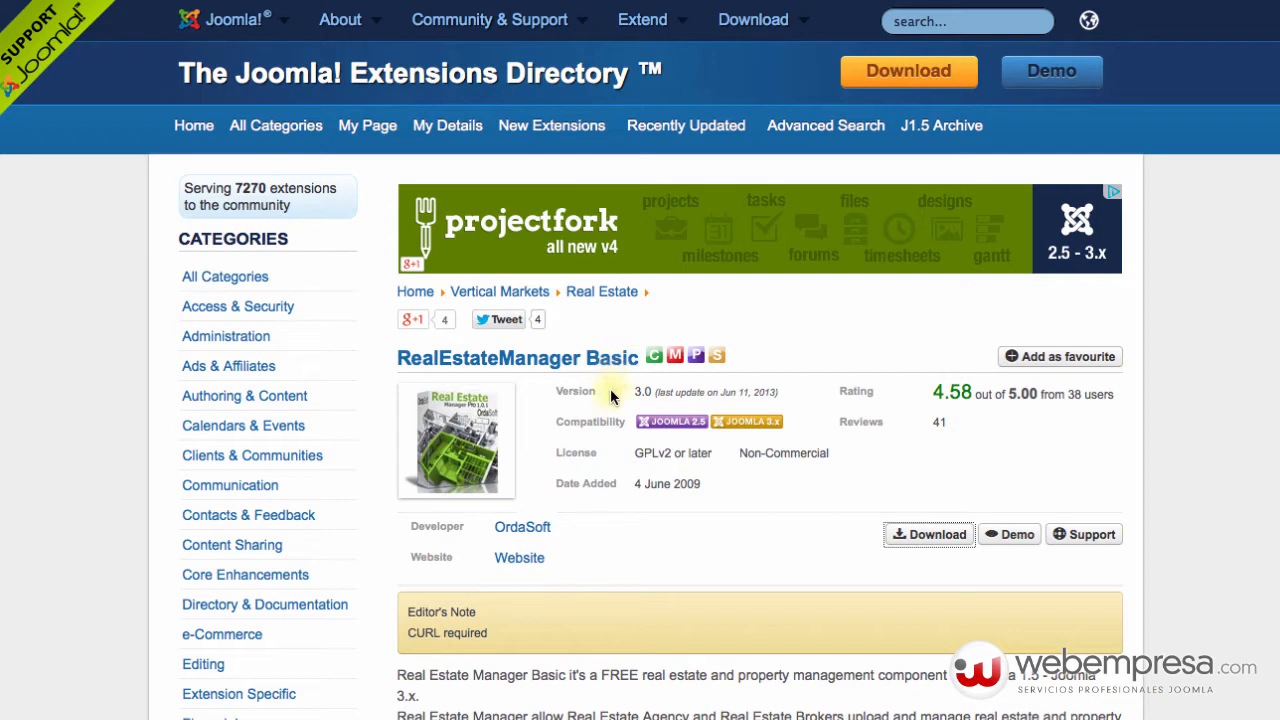
Scroll down and back up the RealEstateManager Basic listing in the Extensions Directory.
scroll(609, 397, "down", 3)
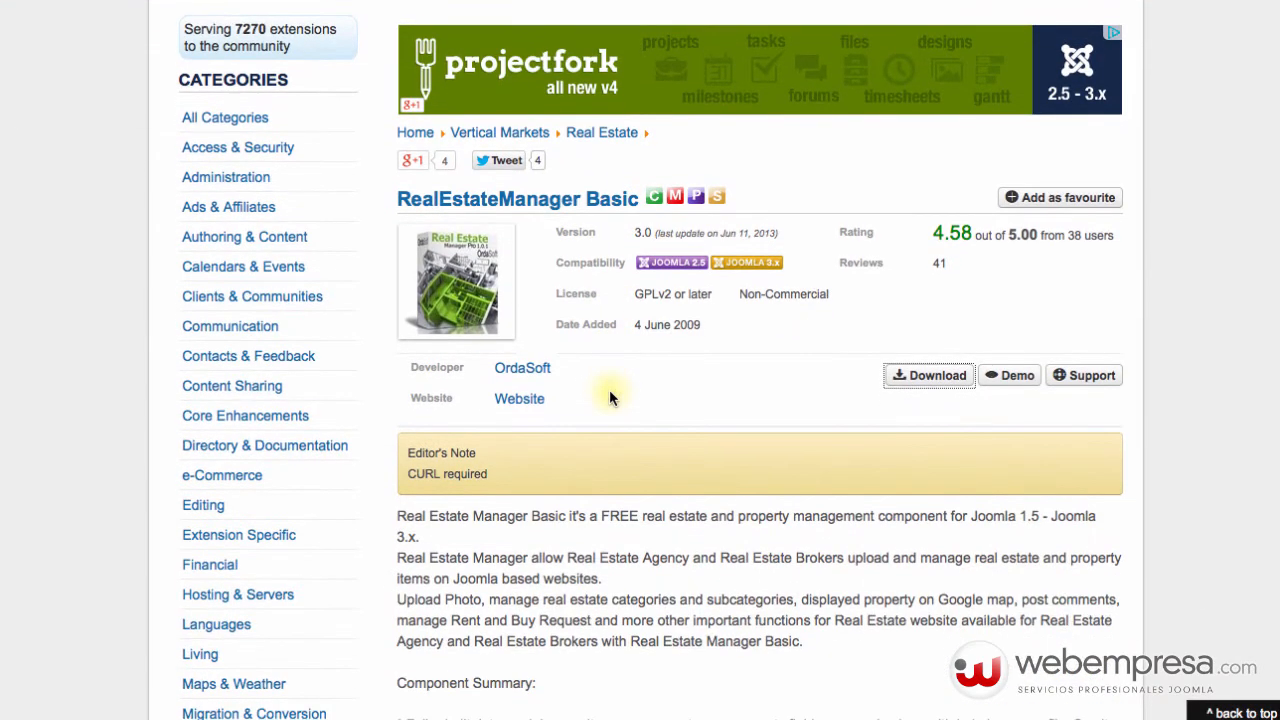
scroll(609, 397, "up", 3)
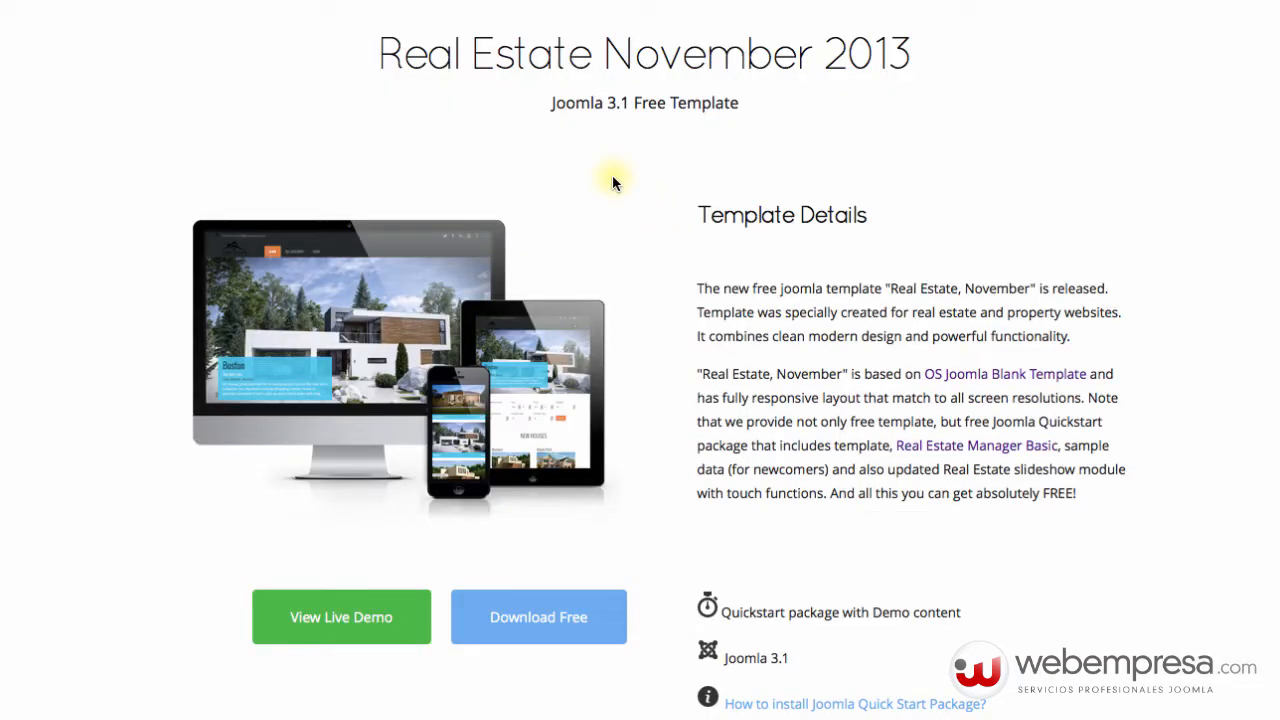
scroll(612, 182, "up", 3)
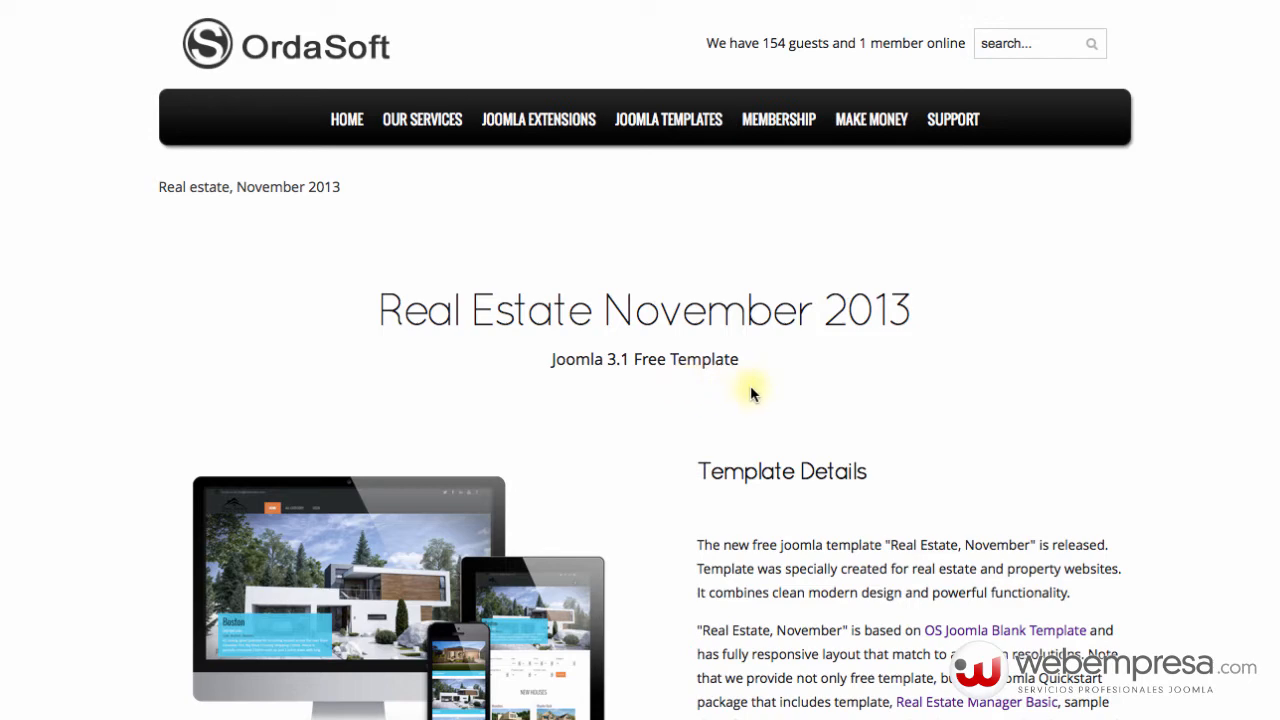
scroll(750, 385, "down", 4)
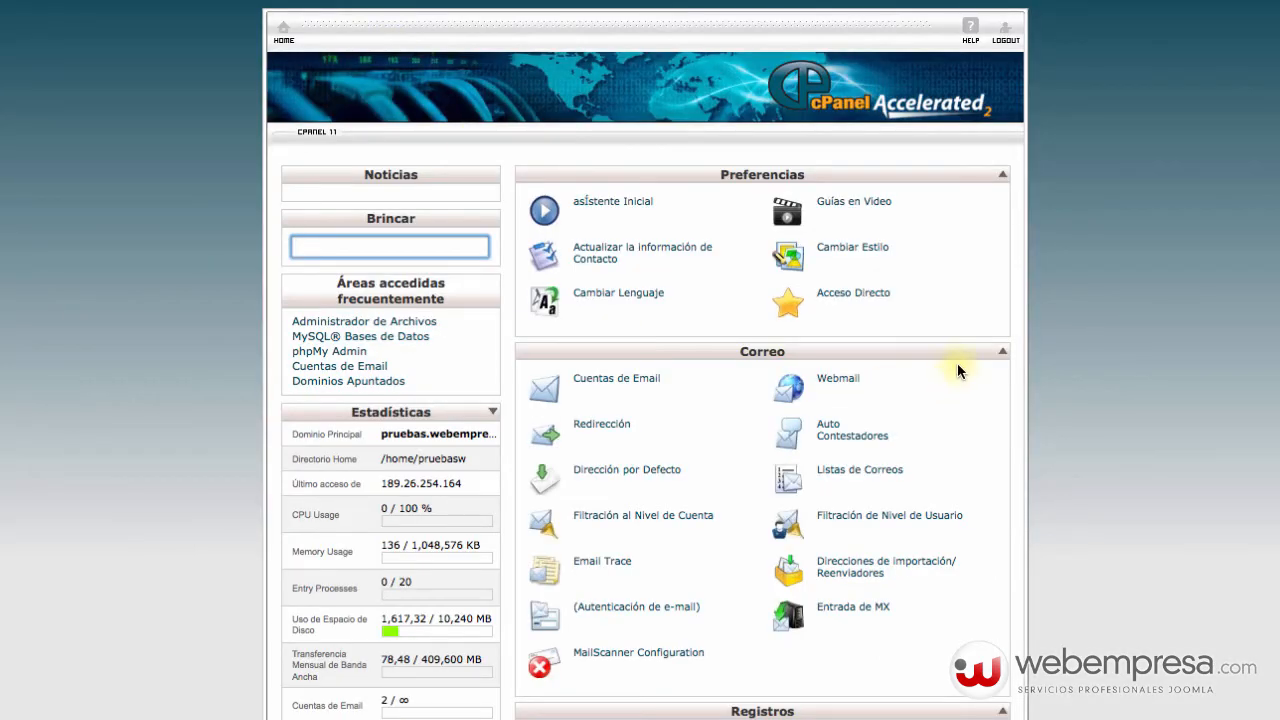
Scroll to Archivos and launch File Manager with Web Root (public_html) selected.
scroll(957, 360, "down", 5)
scroll(955, 360, "up", 5)
scroll(1055, 418, "down", 4)
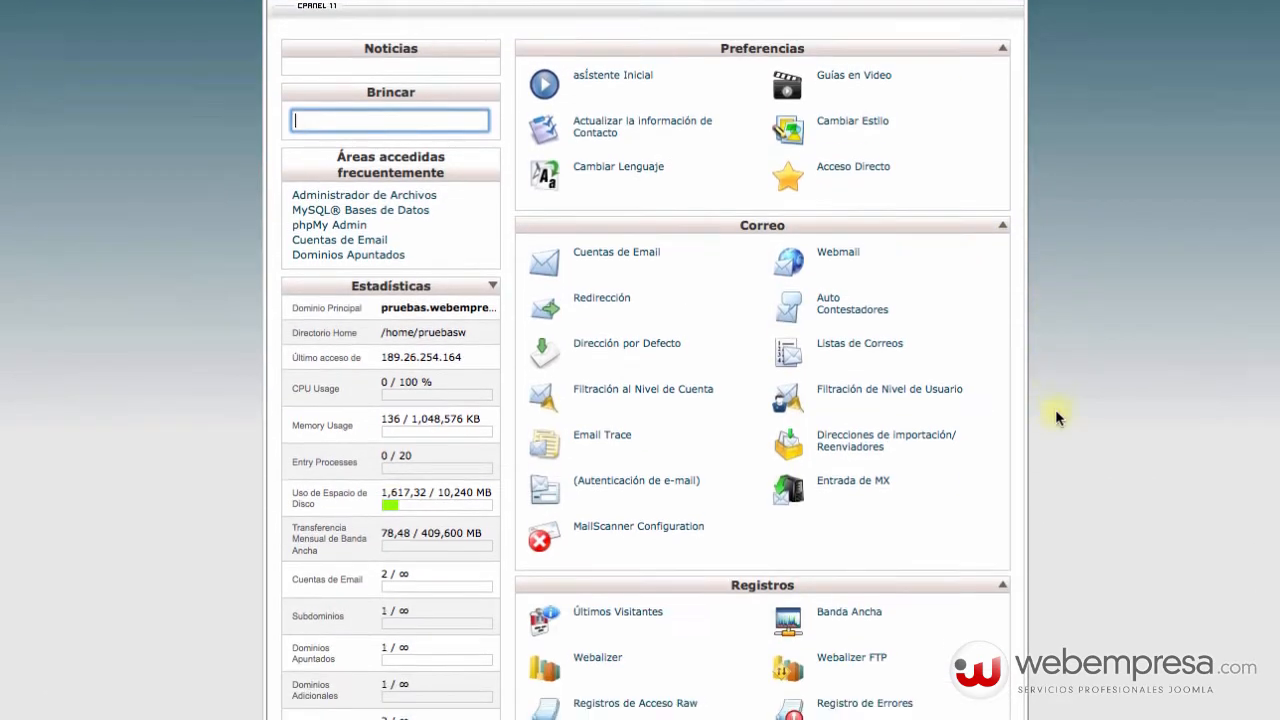
scroll(1055, 409, "down", 1)
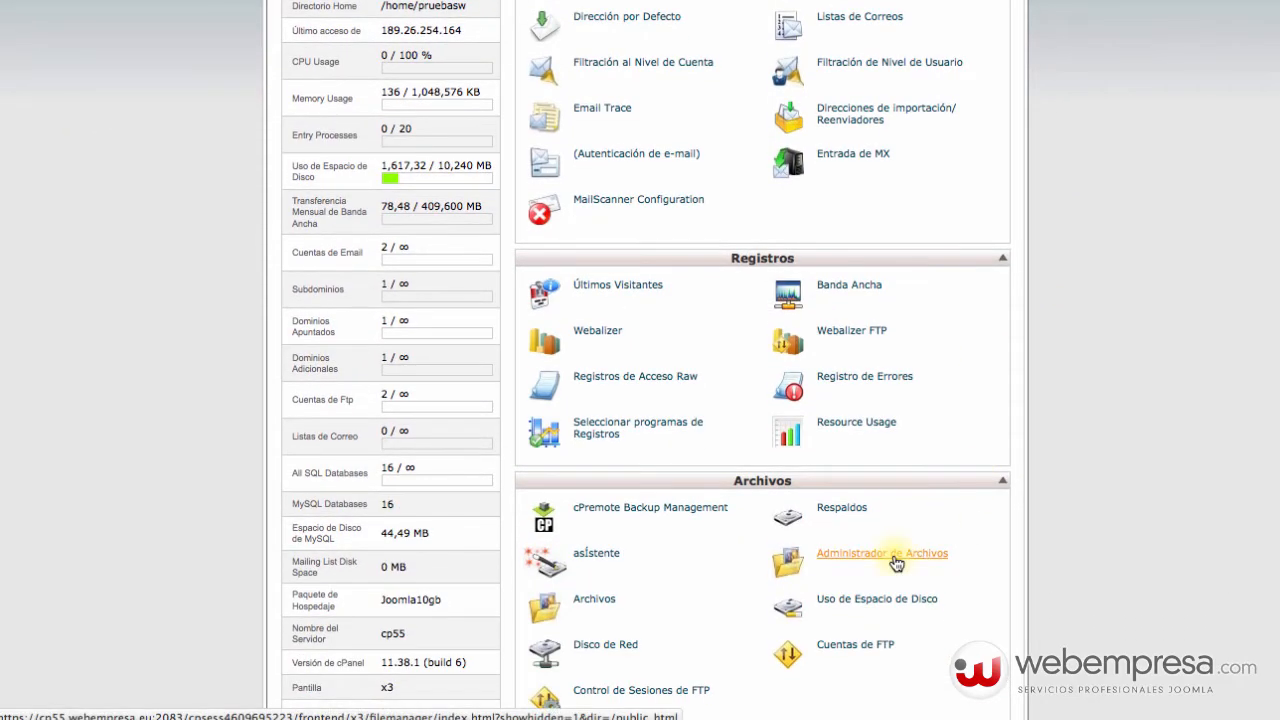
left_click(911, 559)
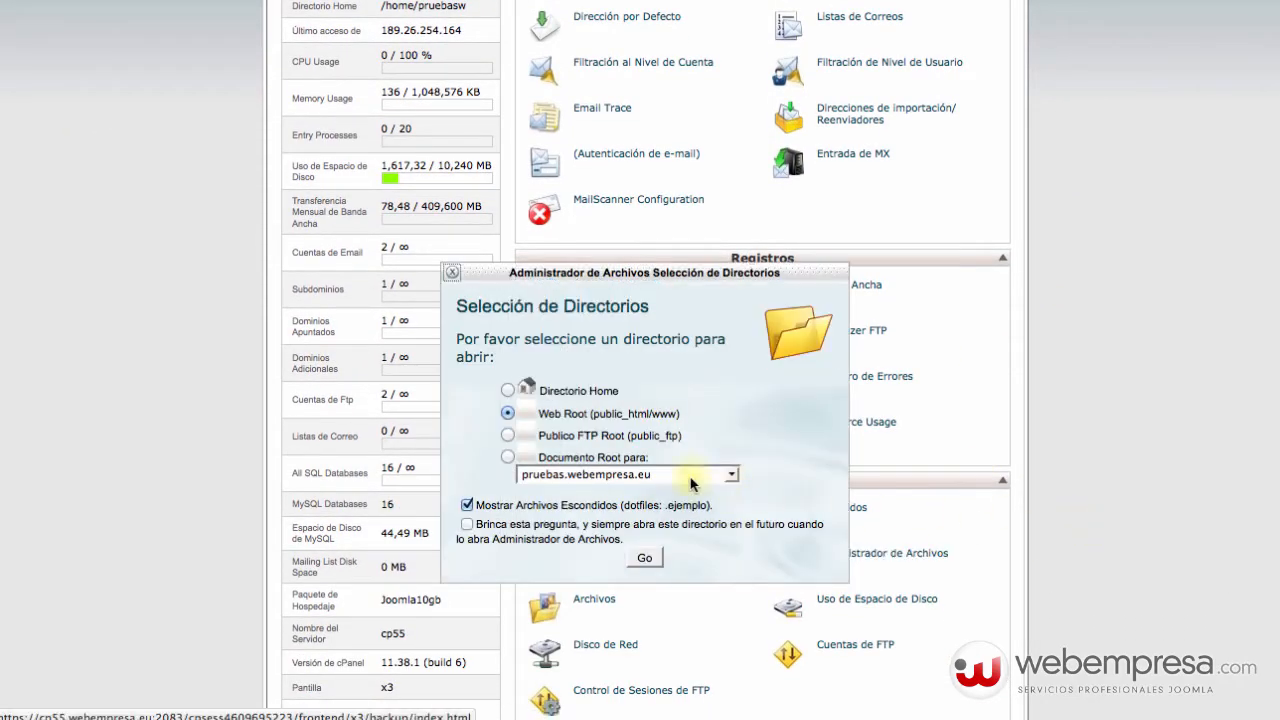
left_click(644, 558)
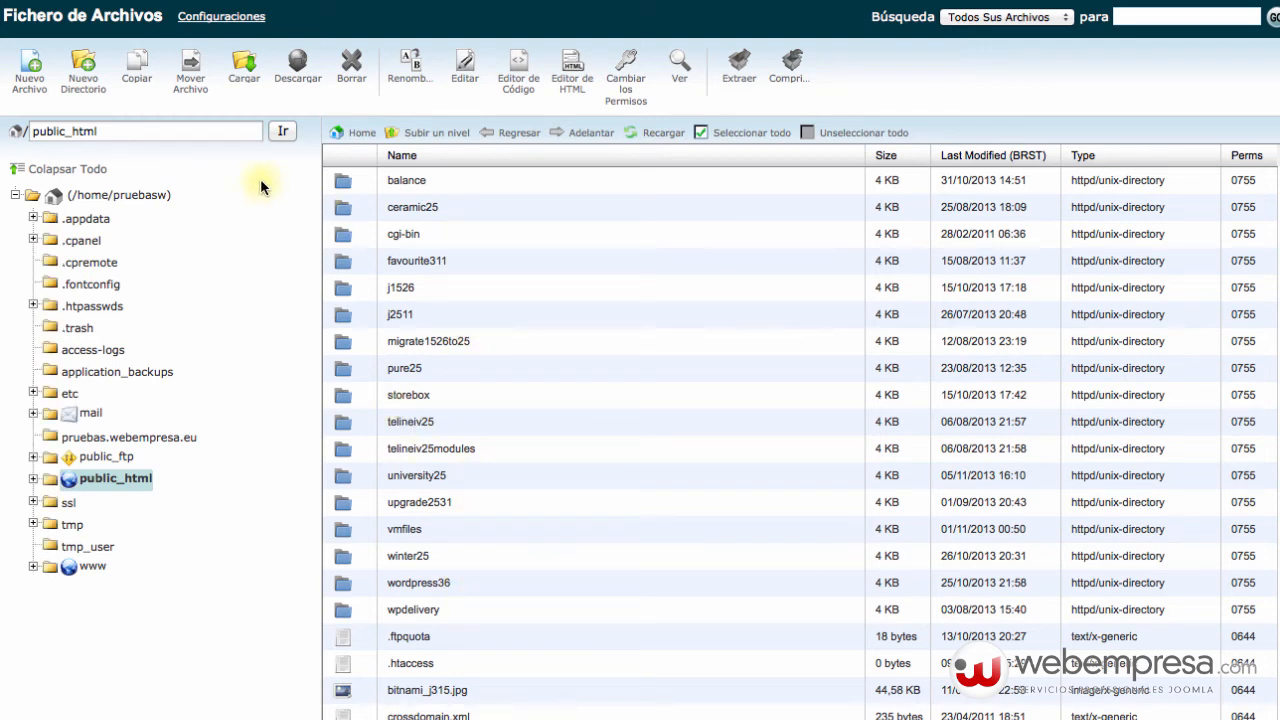
Add a new directory called inmoweb under public_html and enter it.
left_click(97, 85)
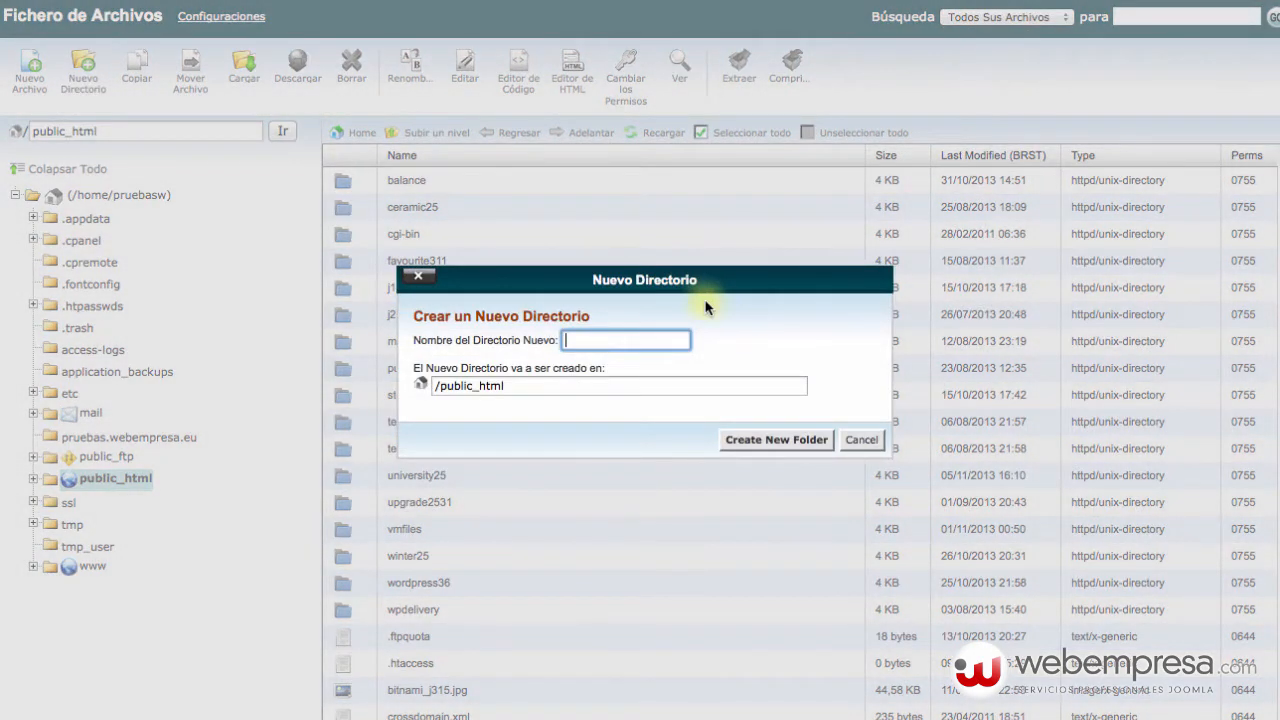
type("inmoweb")
left_click(794, 436)
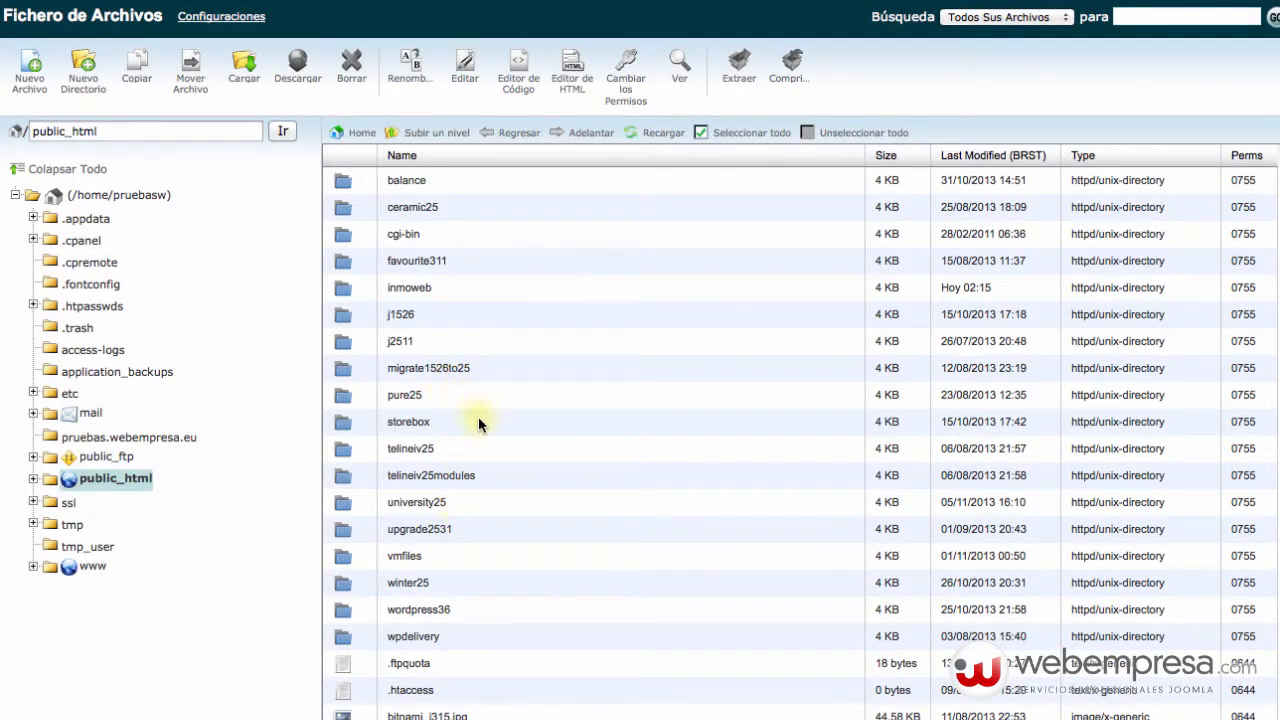
double_click(451, 287)
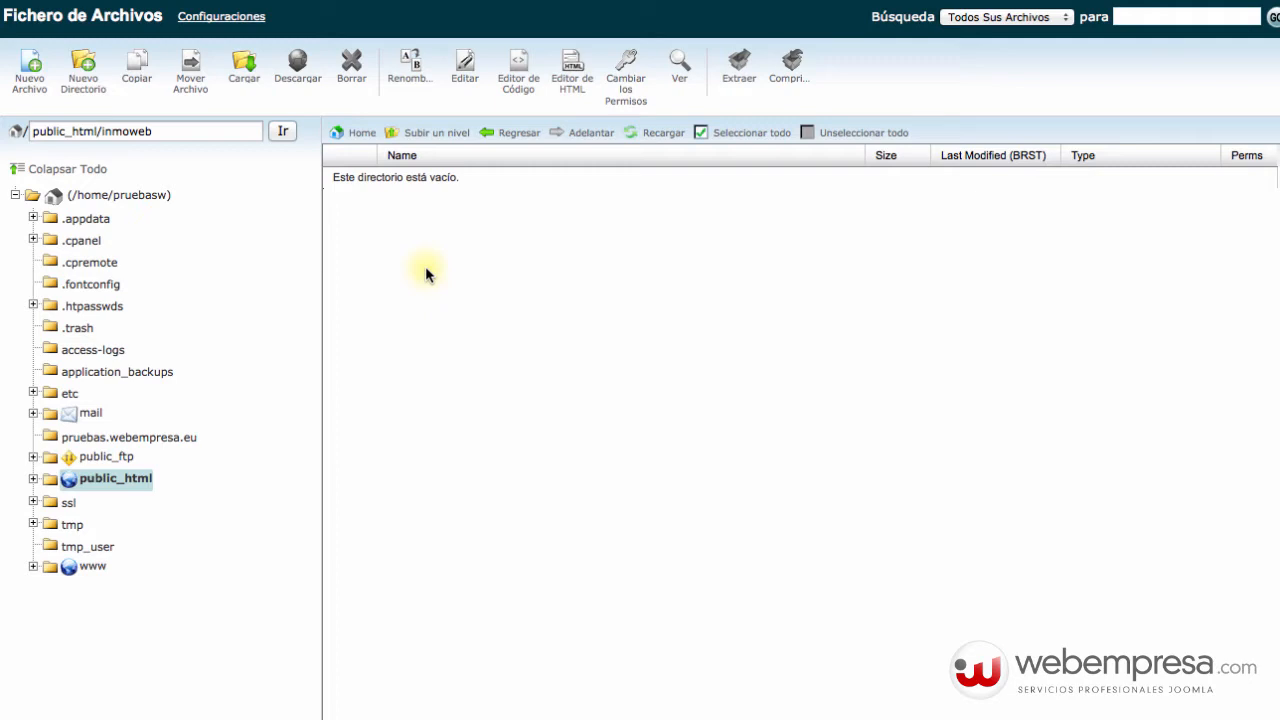
Go to the inmoweb upload page and bring up the local file browser.
left_click(246, 73)
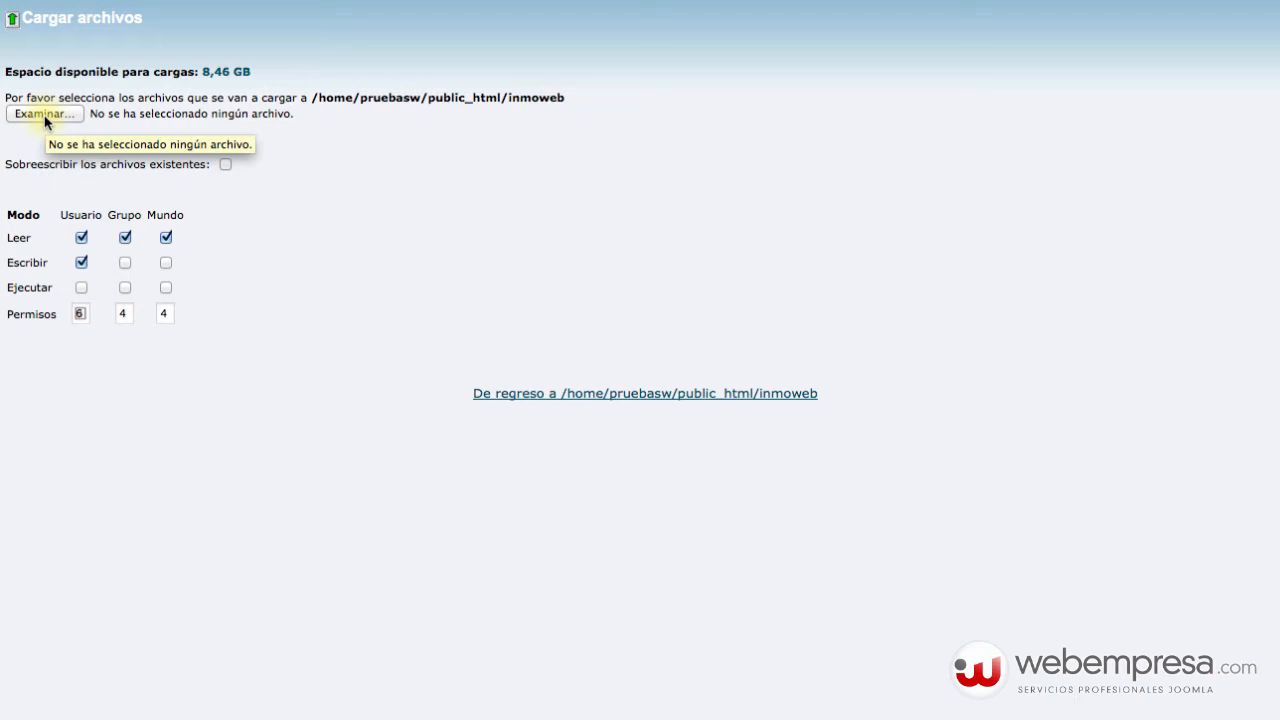
left_click(52, 122)
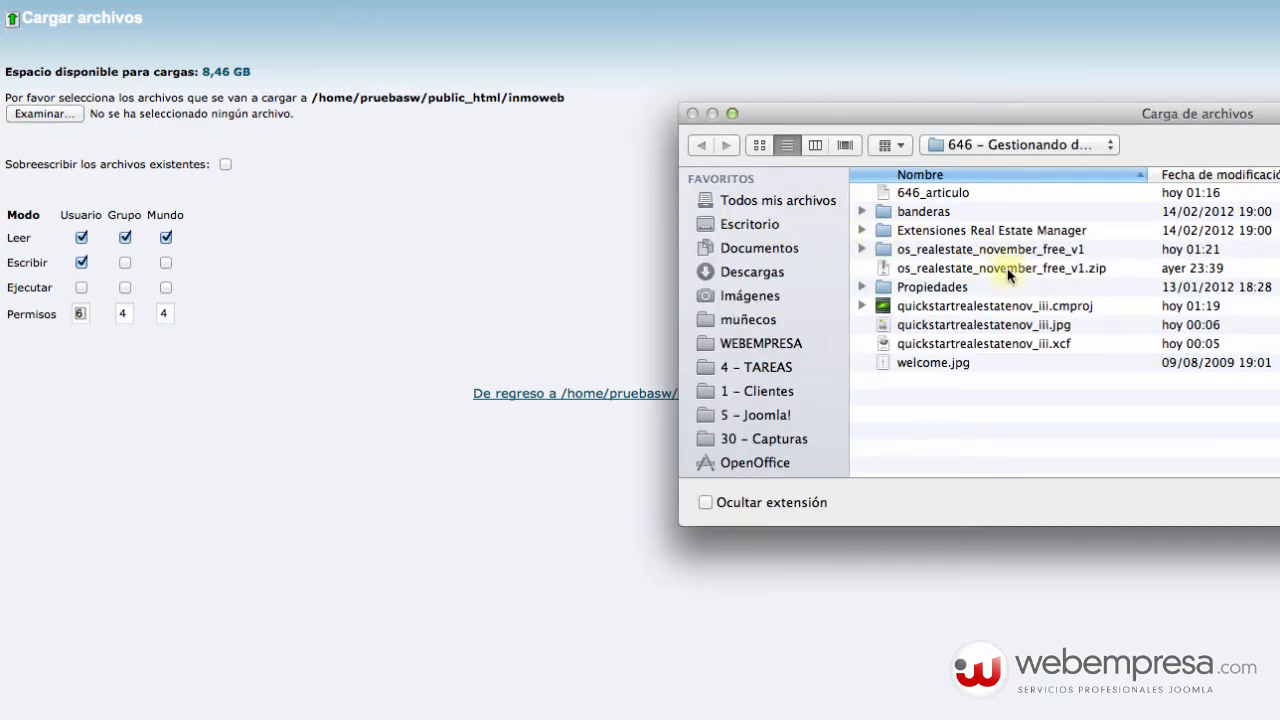
Look through the os_realestate_november_free_v1 package's Documentation, Extensions, Licensing and Template folders.
double_click(1064, 250)
left_click(987, 194)
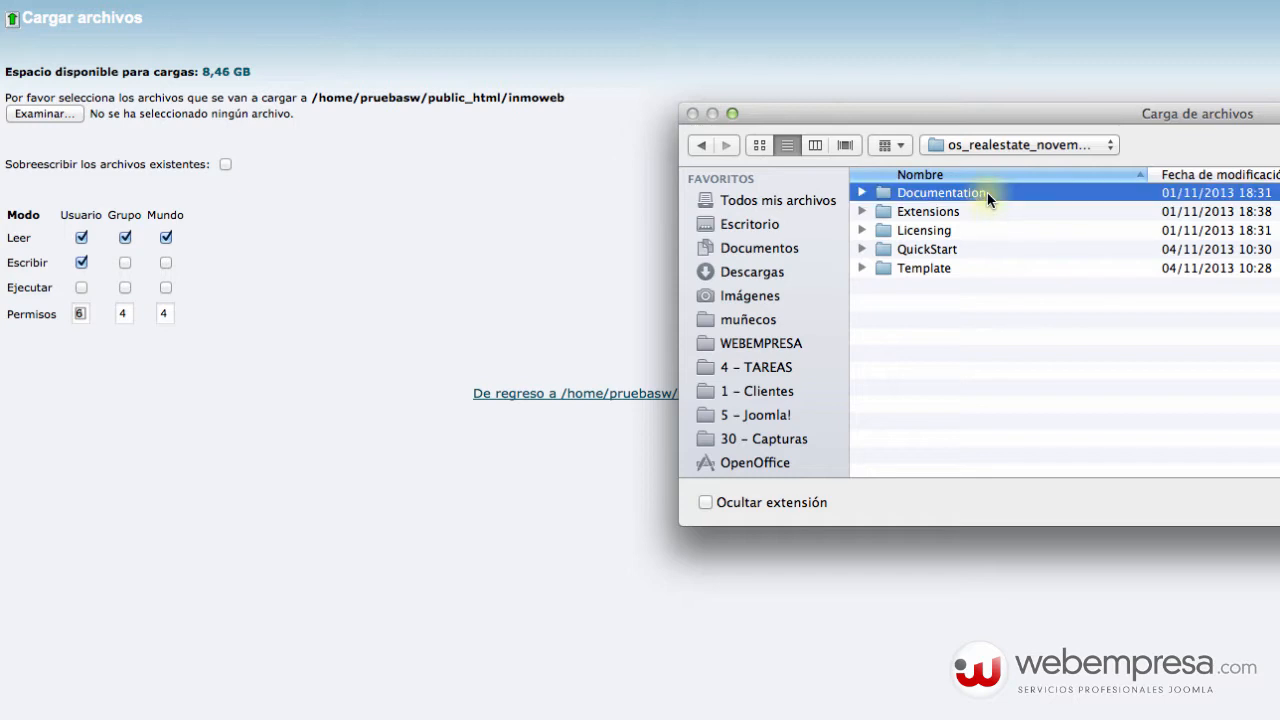
double_click(967, 211)
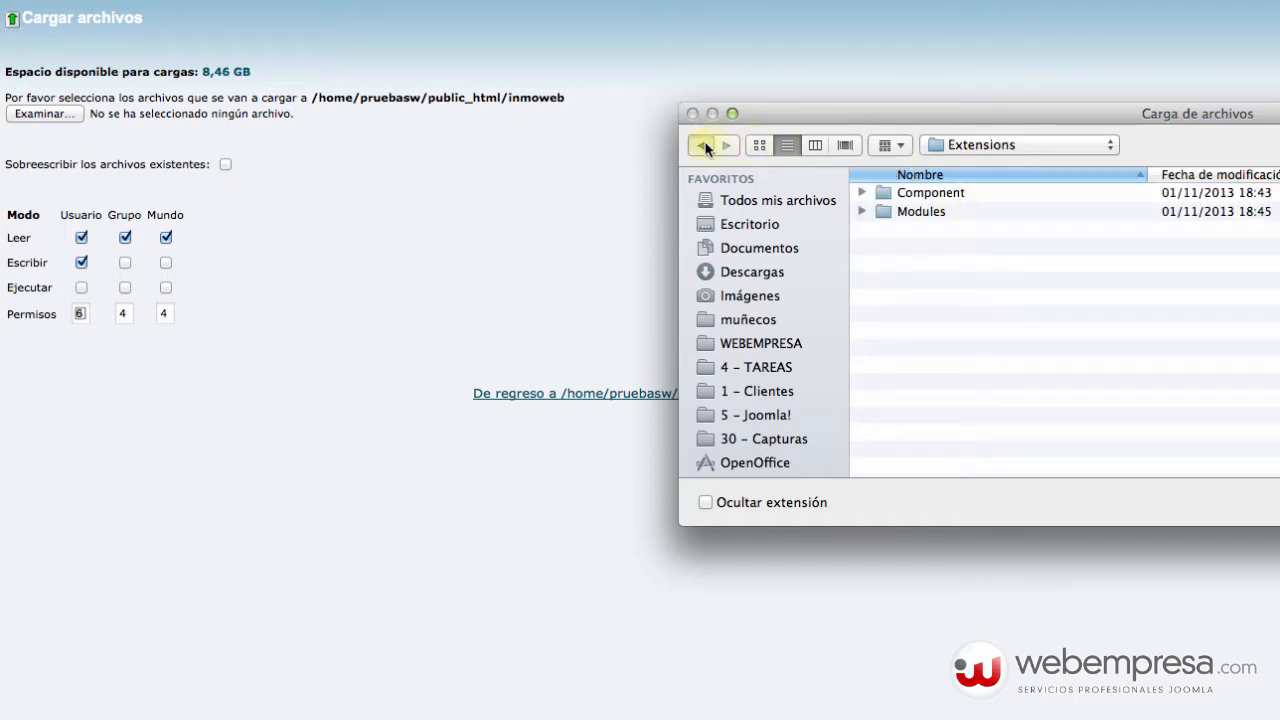
left_click(703, 145)
double_click(930, 231)
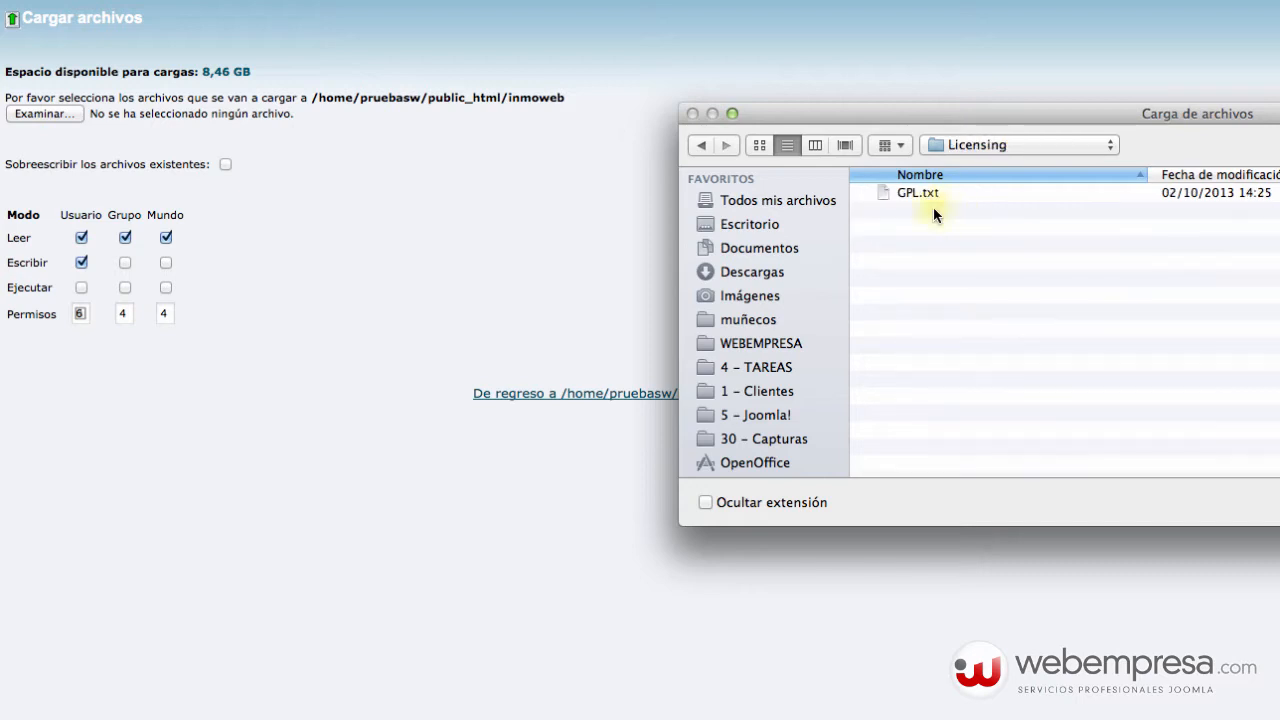
left_click(700, 147)
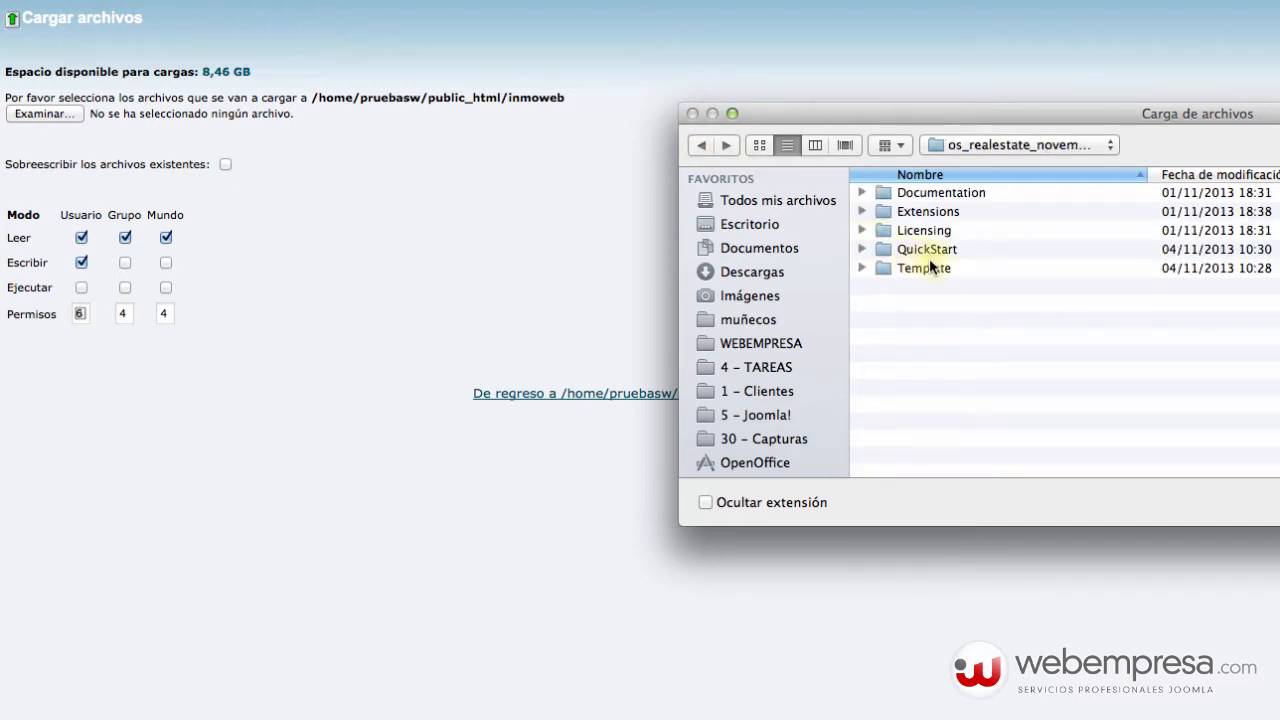
double_click(929, 262)
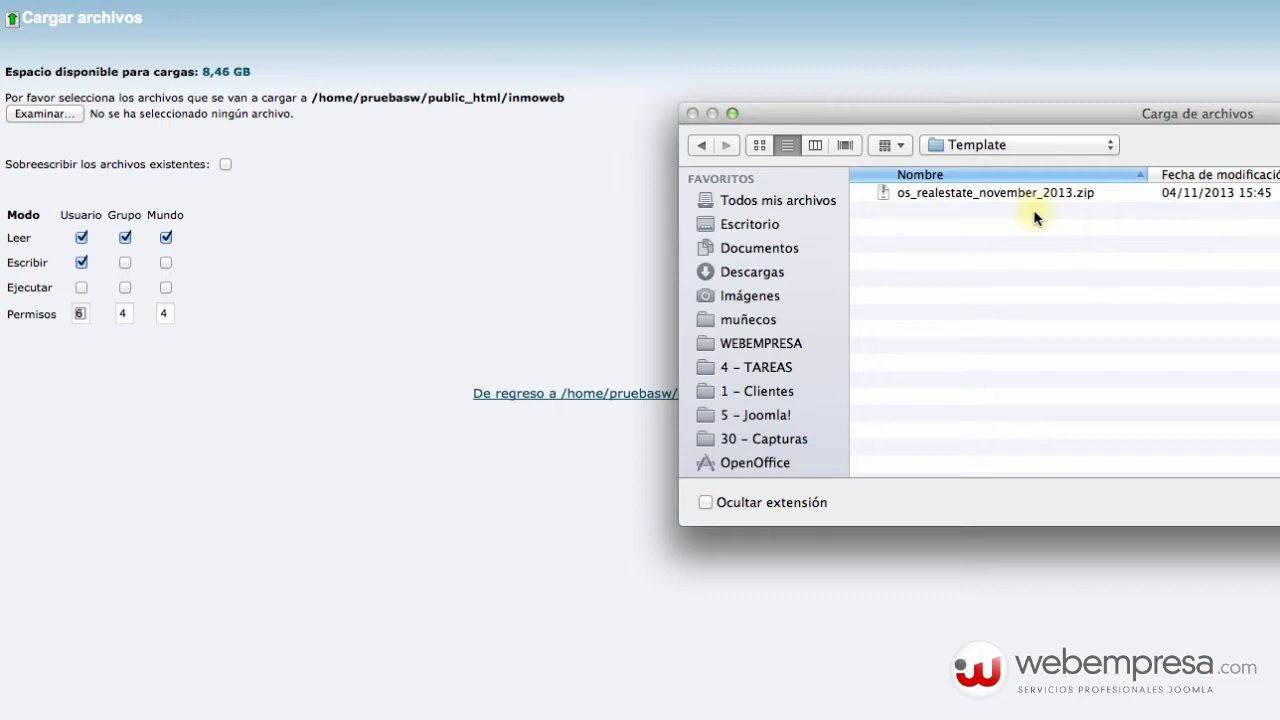
Choose qs_realestate_j31.zip from the QuickStart folder and upload it to inmoweb.
left_click(703, 147)
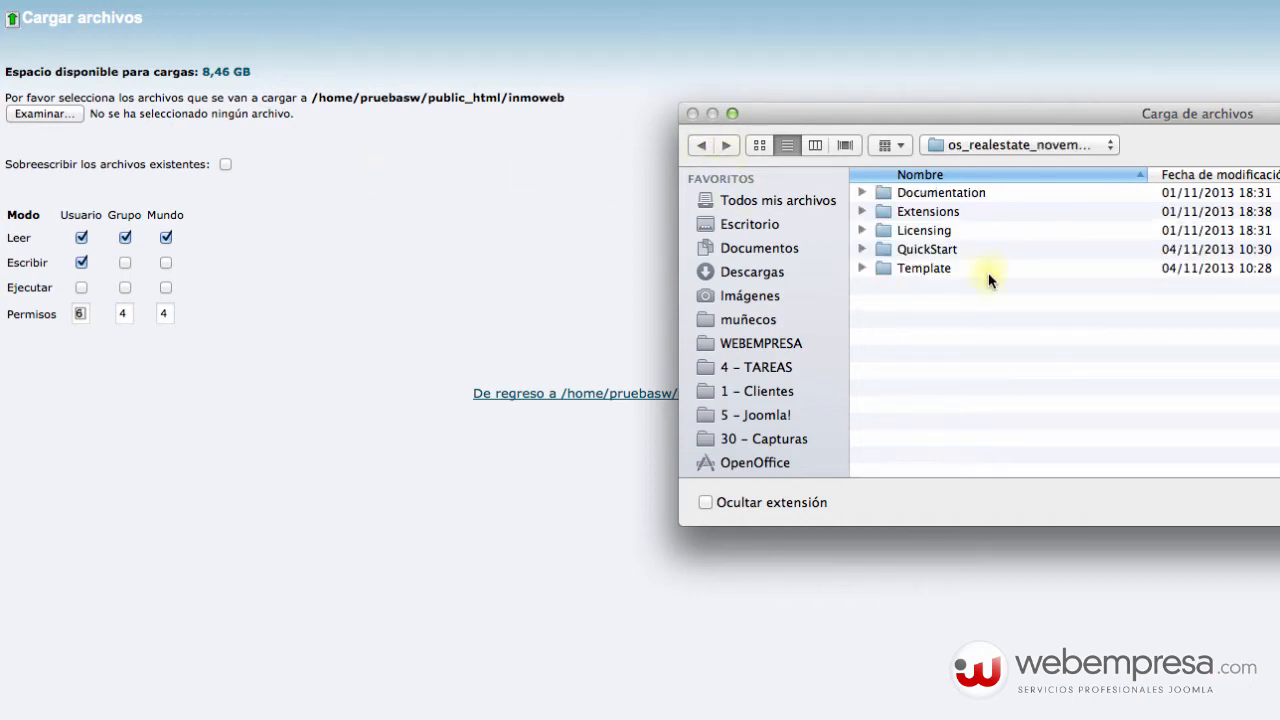
double_click(946, 248)
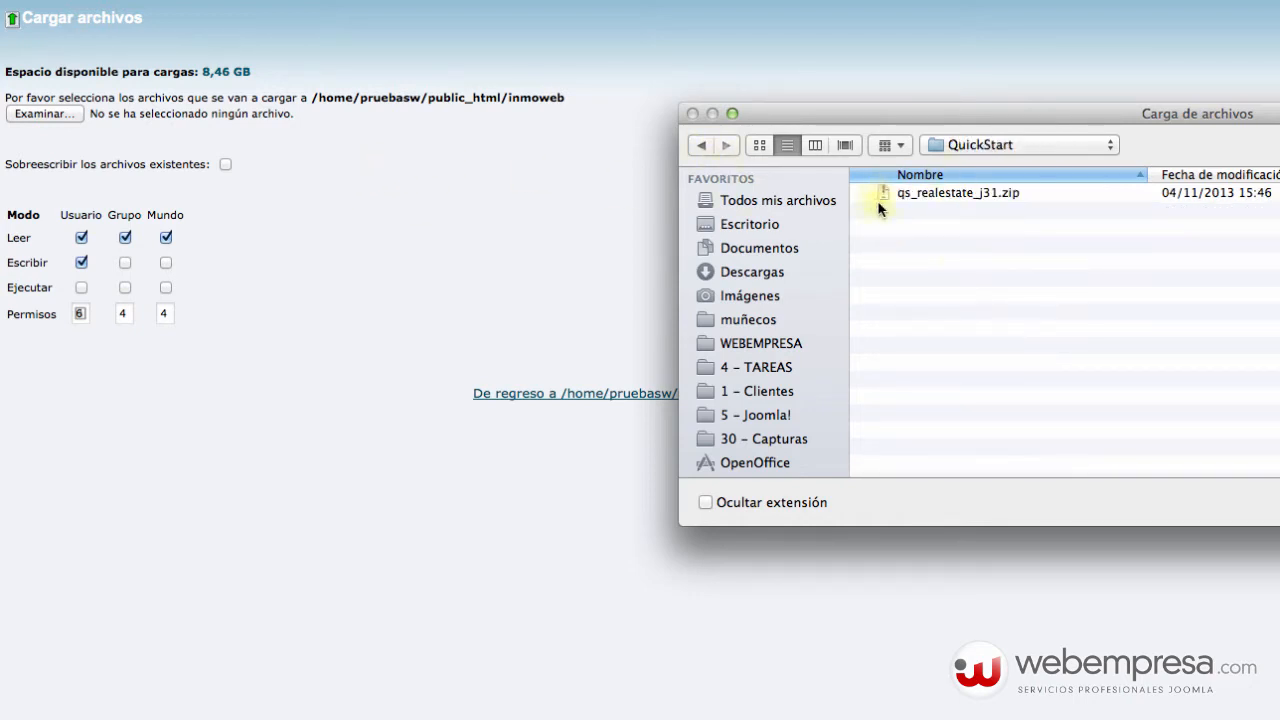
left_click(969, 194)
key("Return")
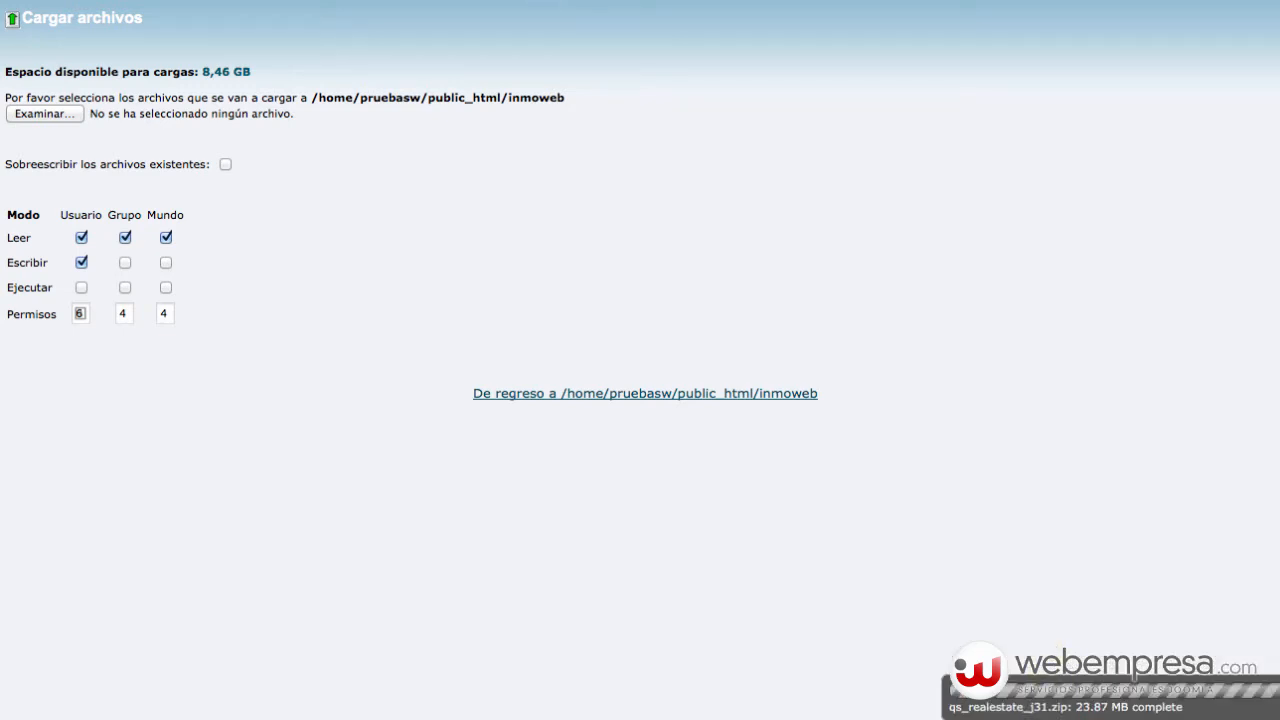
left_click(340, 1)
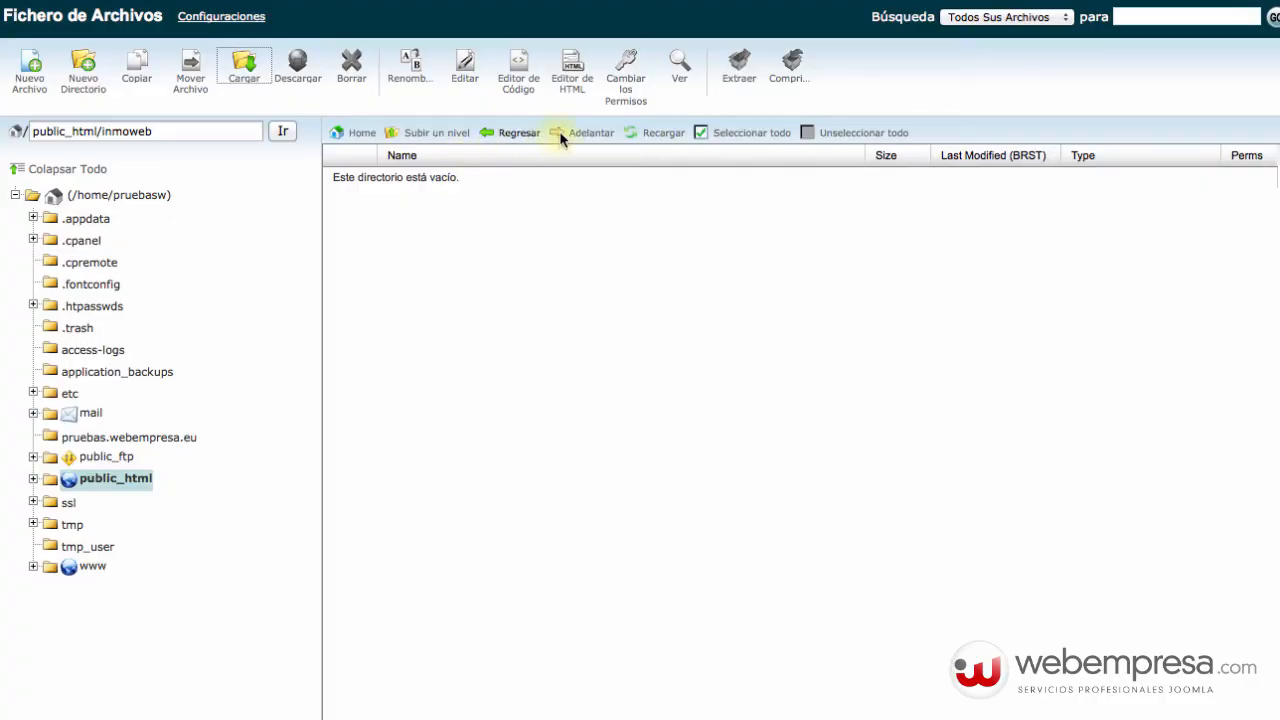
Refresh the listing and extract qs_realestate_j31.zip into public_html/inmoweb.
left_click(653, 130)
left_click(628, 133)
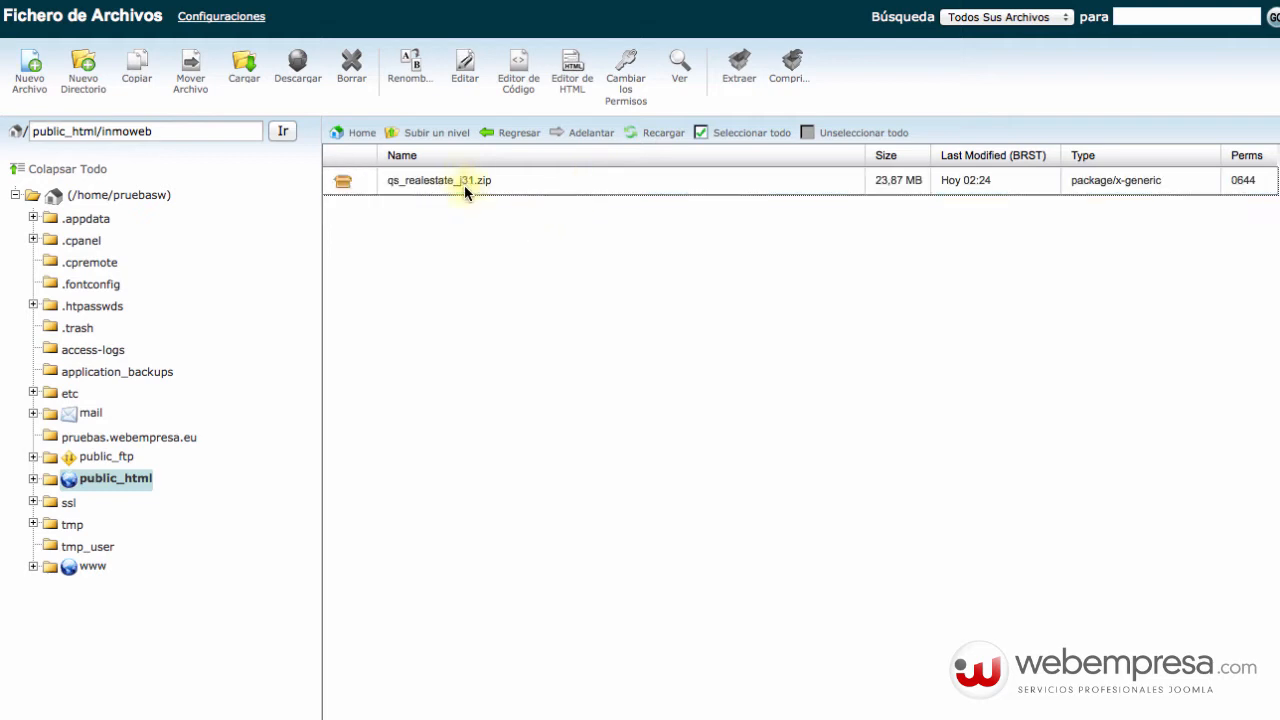
left_click(464, 183)
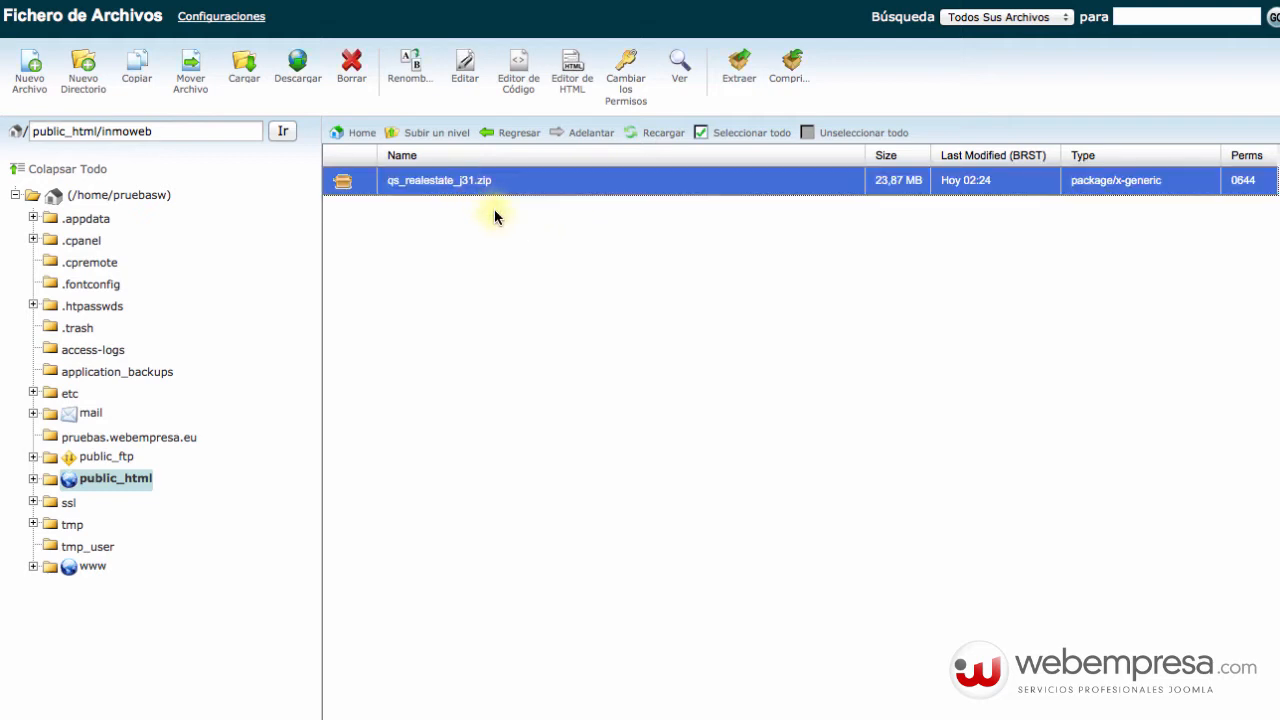
left_click(739, 68)
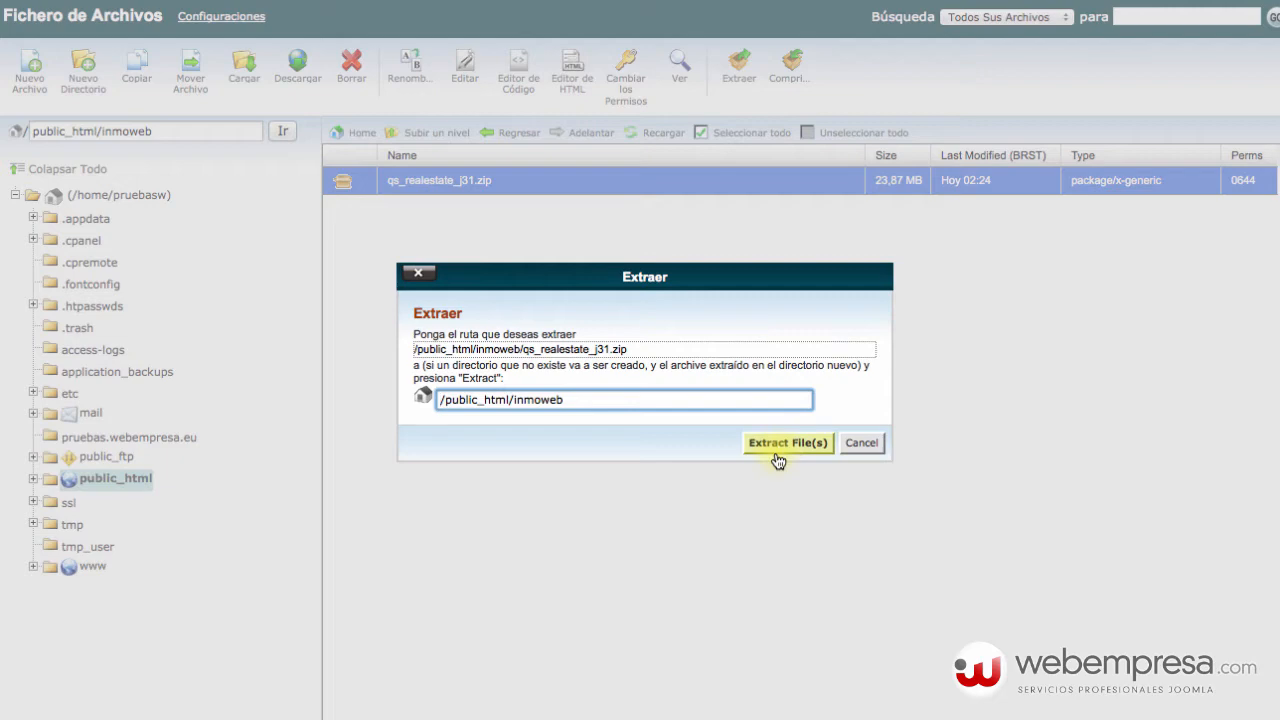
left_click(778, 443)
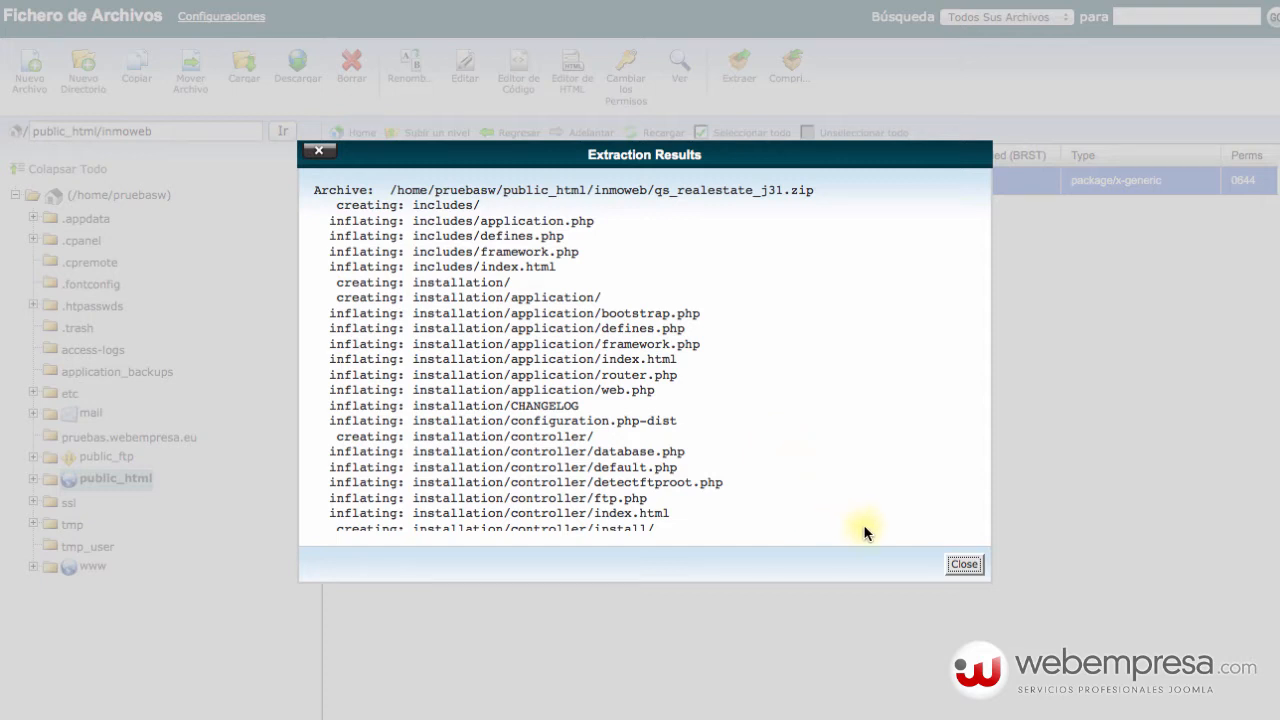
left_click(963, 565)
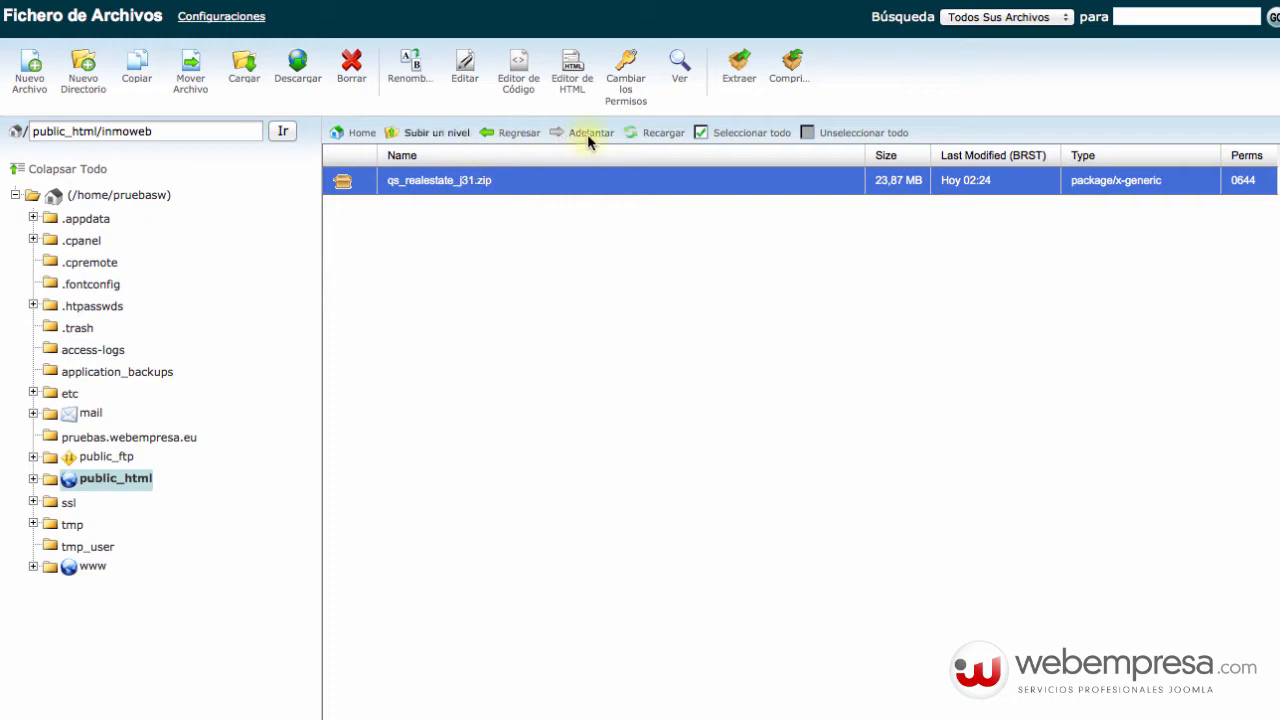
Refresh the inmoweb listing, then select and delete qs_realestate_j31.zip.
left_click(655, 133)
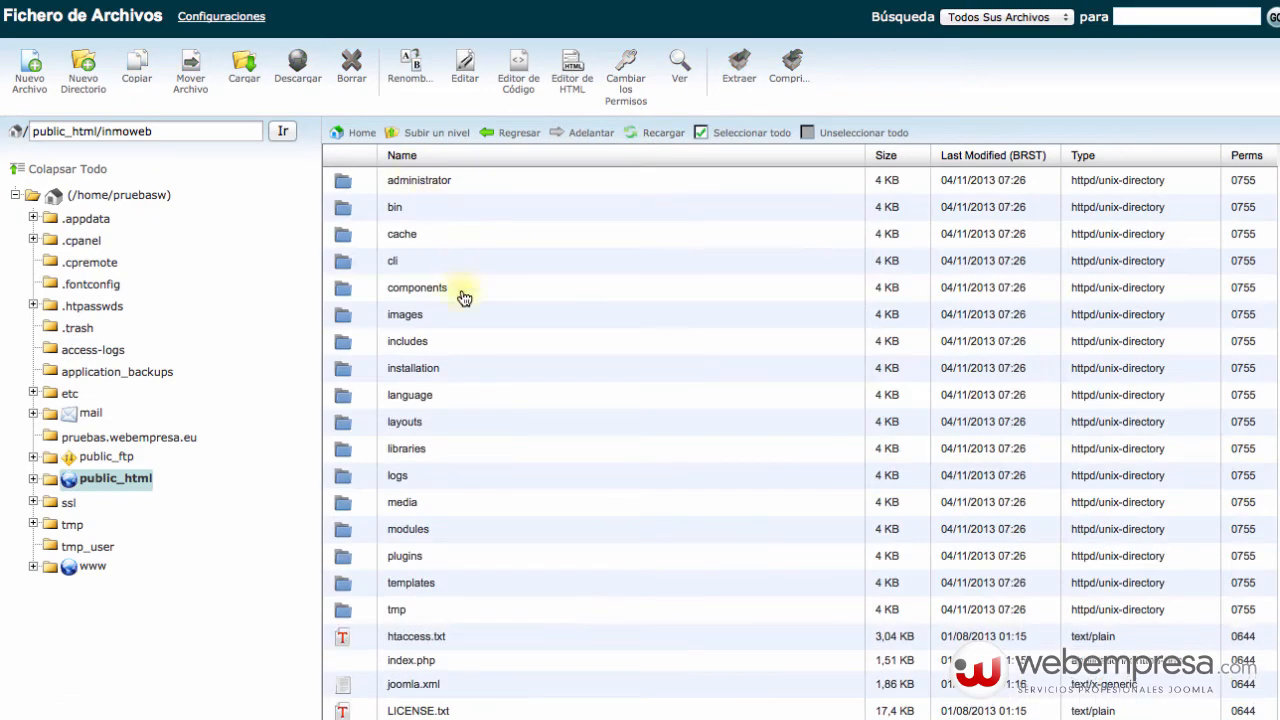
scroll(461, 350, "down", 3)
scroll(469, 300, "up", 3)
scroll(453, 419, "down", 3)
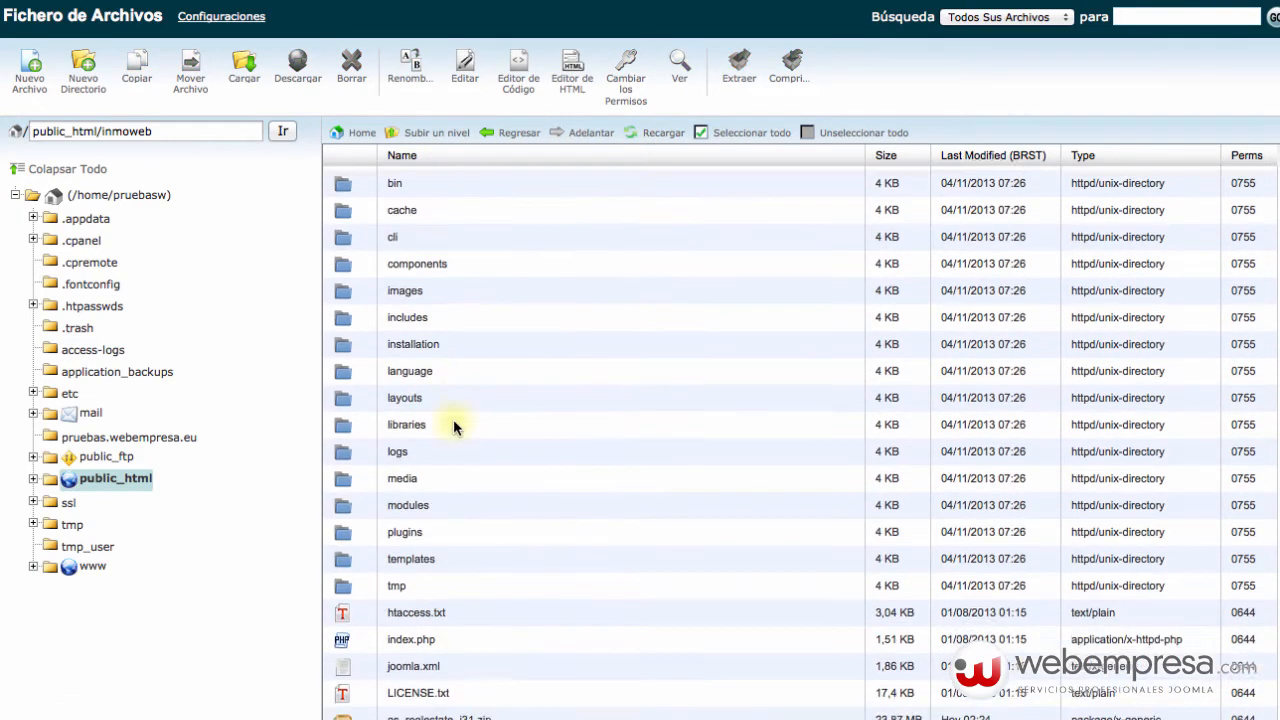
scroll(449, 430, "up", 3)
left_click(470, 369)
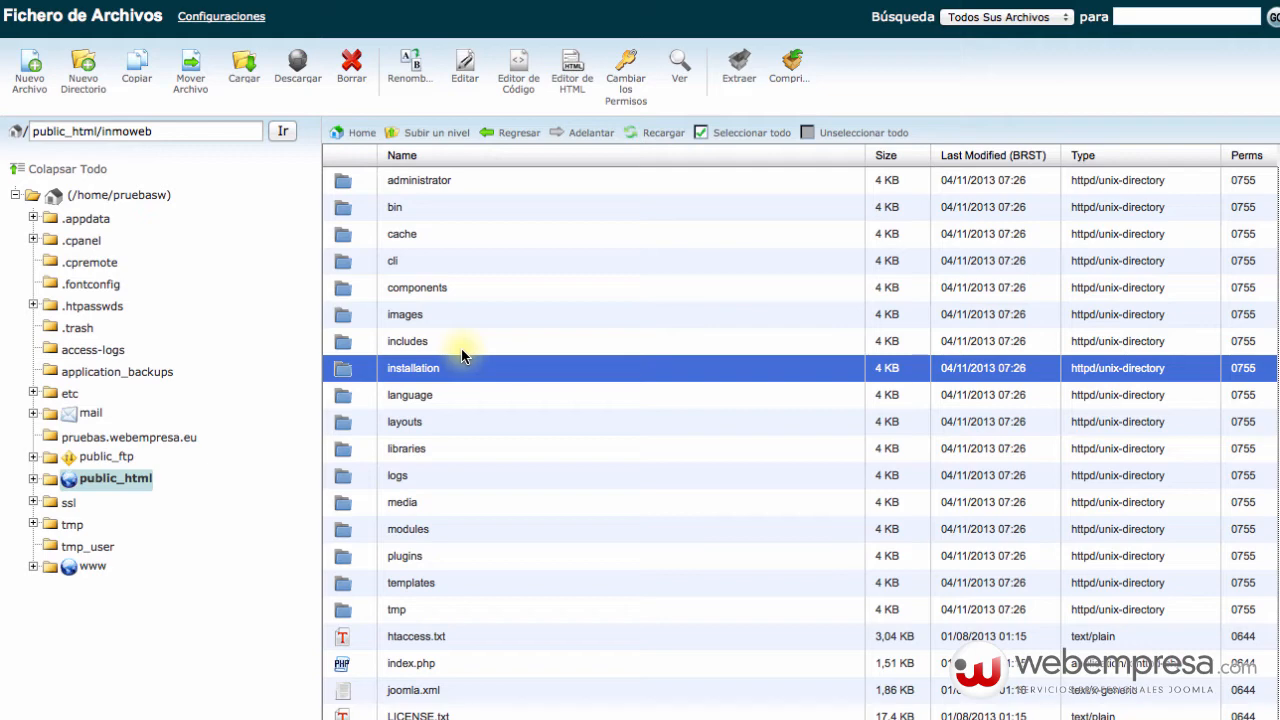
scroll(472, 388, "down", 3)
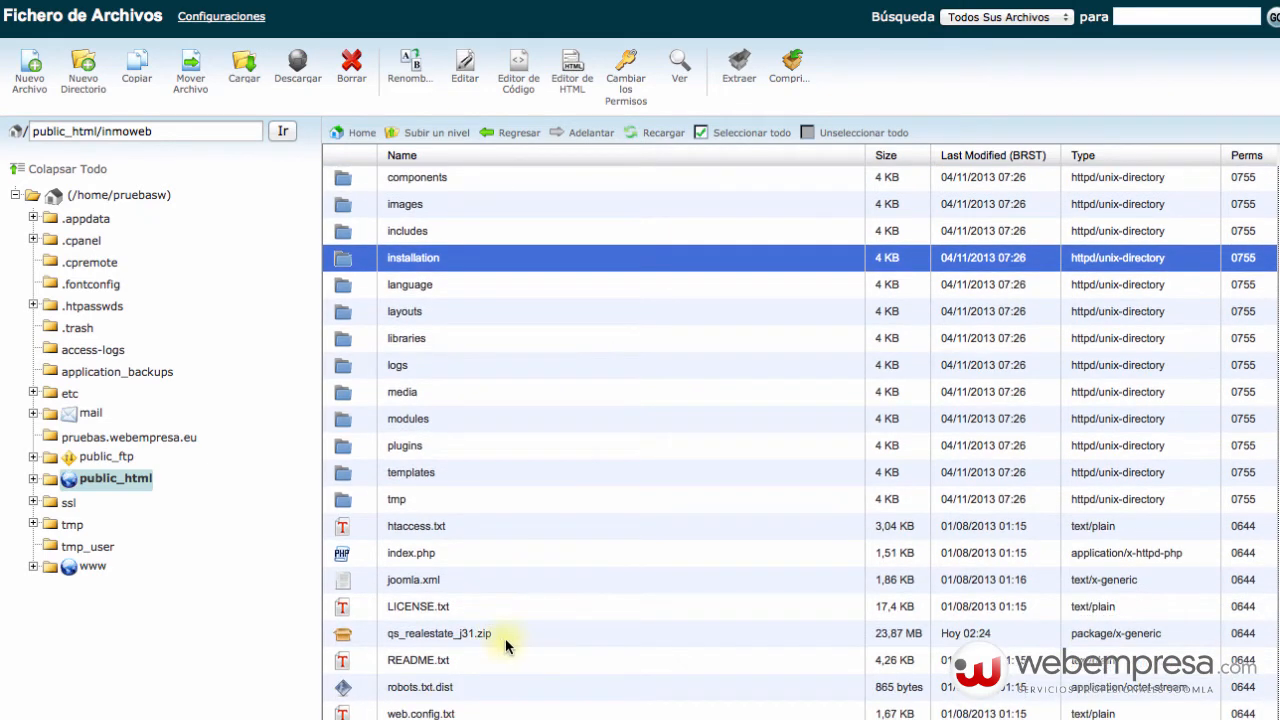
left_click(508, 634)
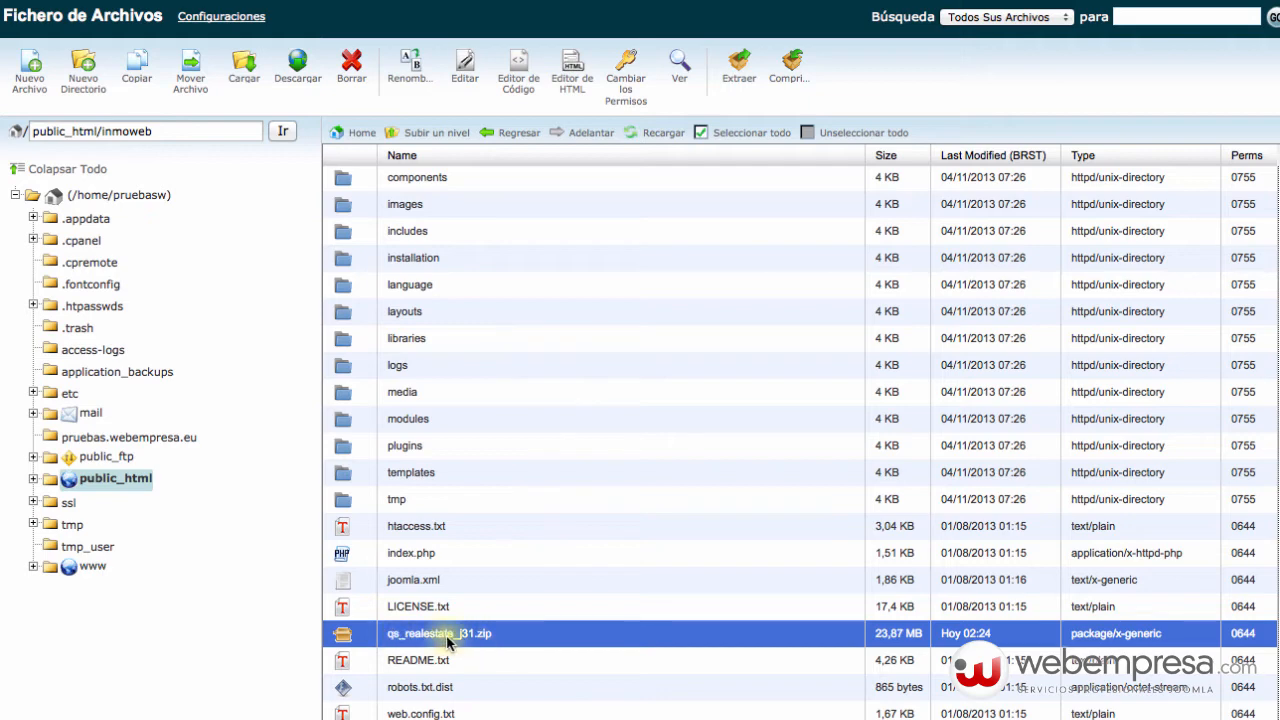
left_click(348, 66)
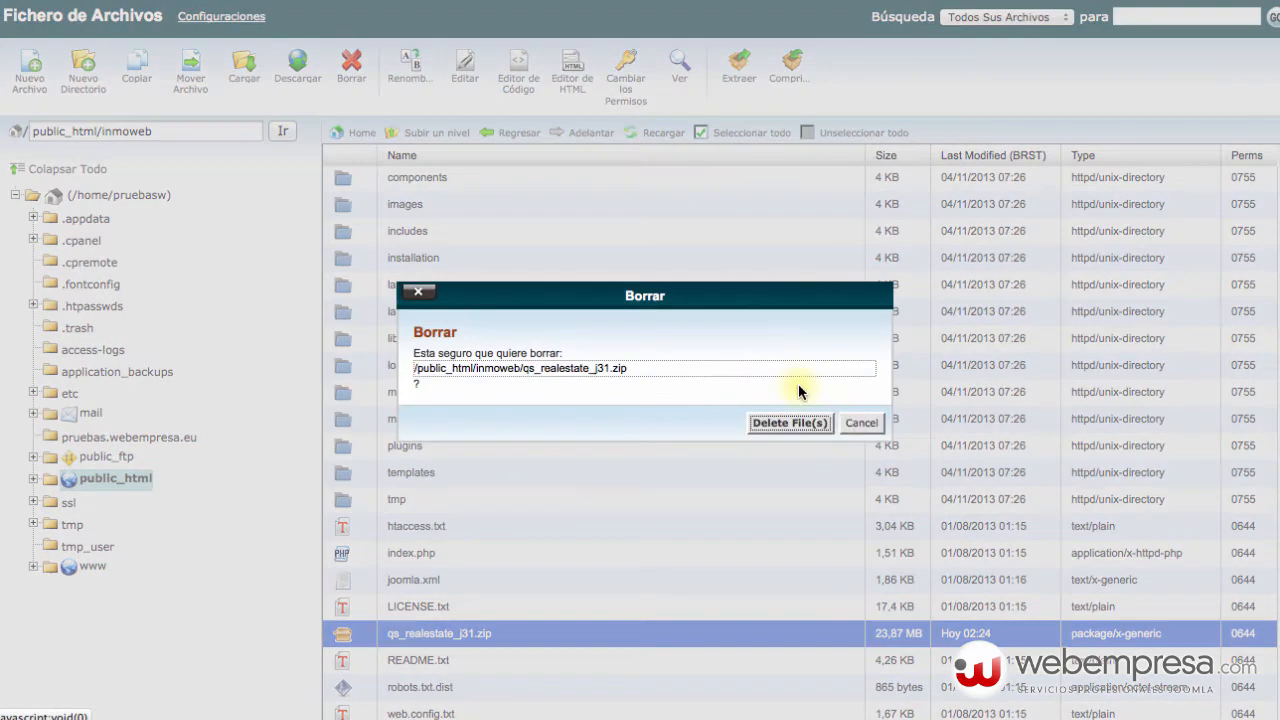
left_click(790, 423)
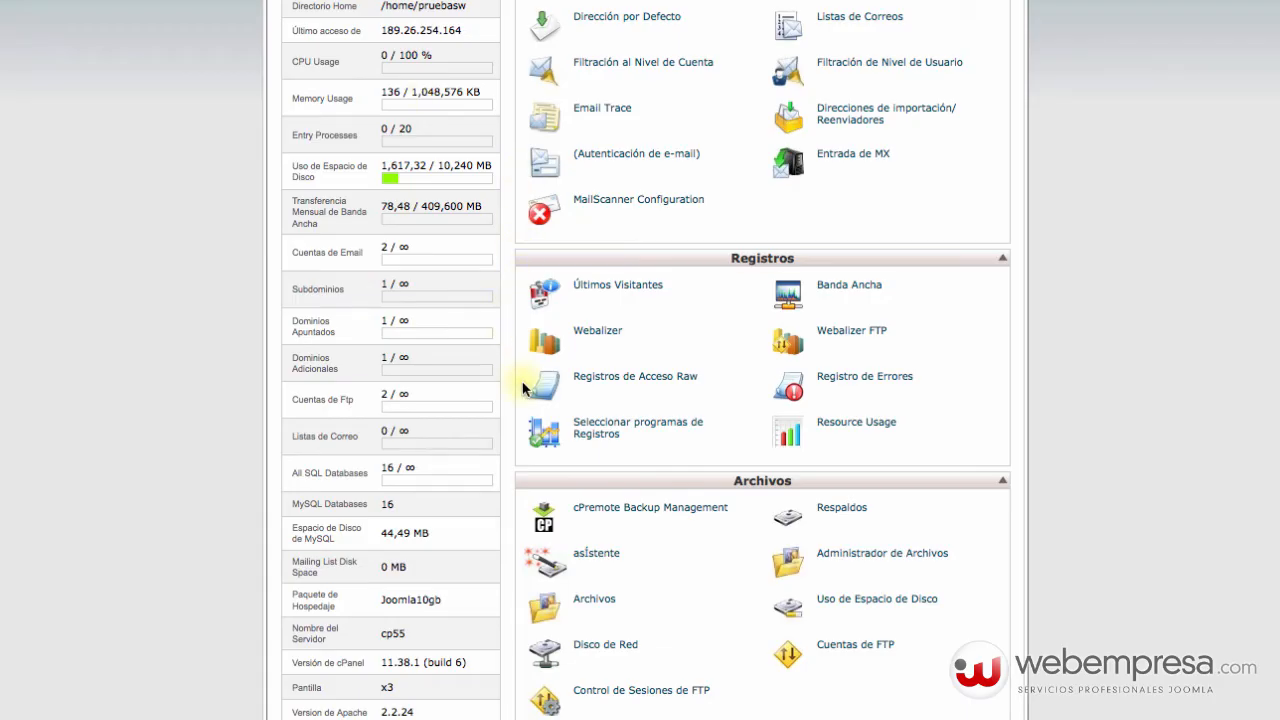
On the MySQL Databases page, create the database inmoweb (gnumax40_inmoweb).
scroll(523, 375, "down", 4)
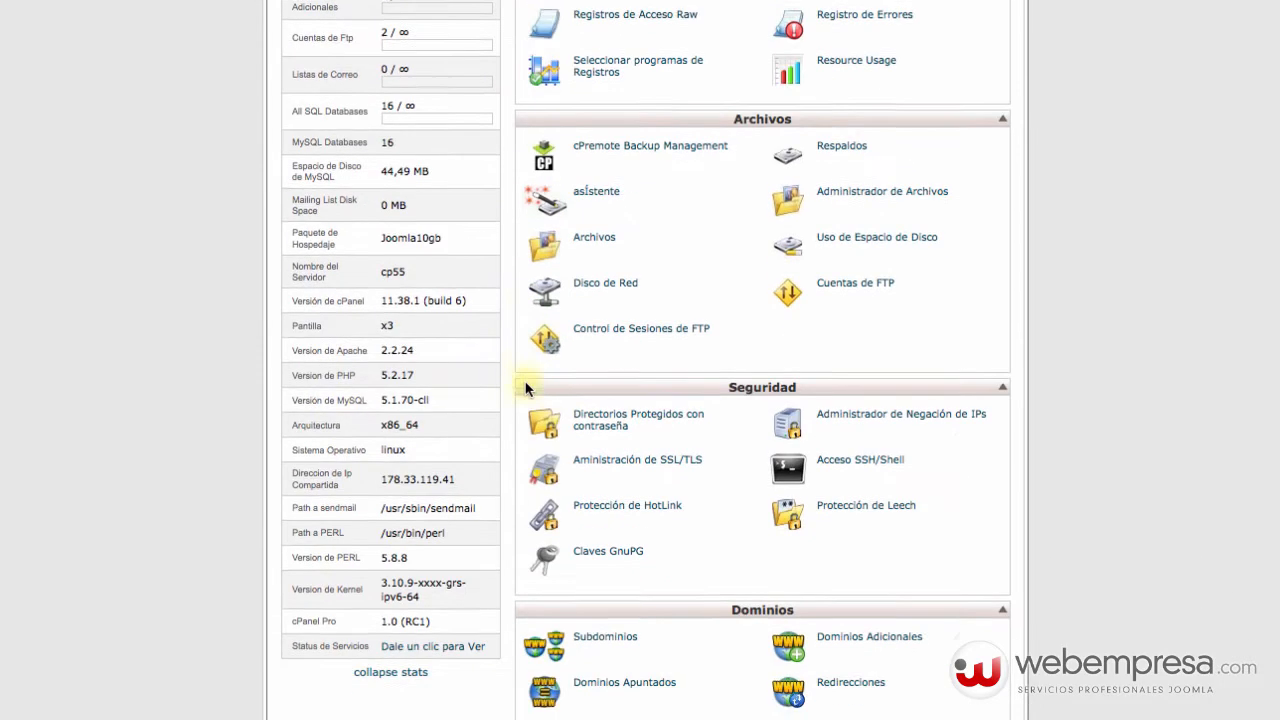
scroll(585, 406, "down", 4)
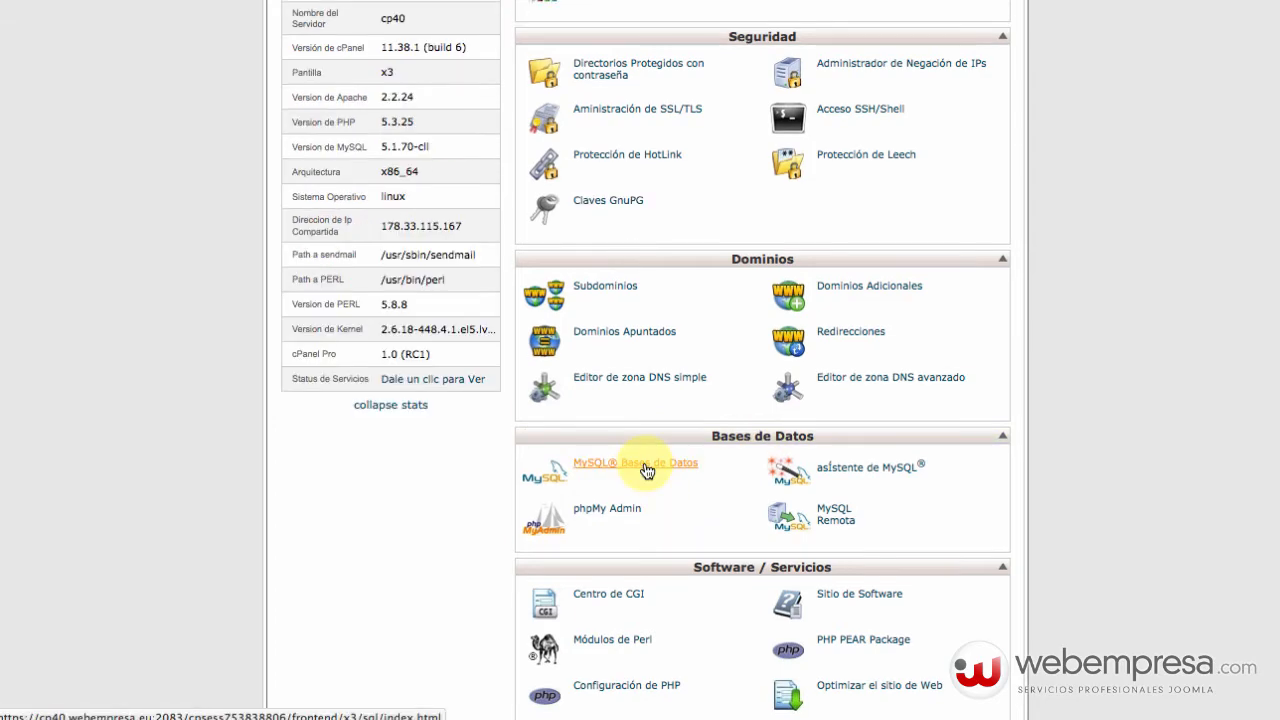
left_click(646, 468)
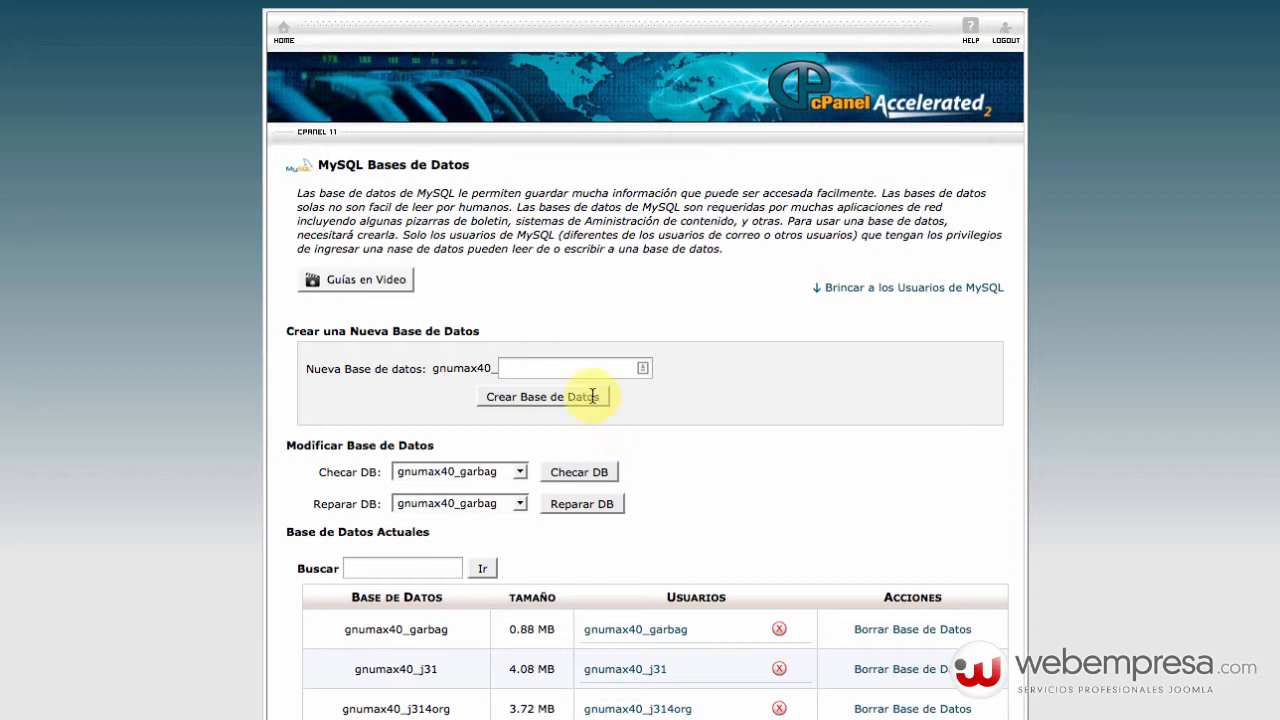
left_click(575, 368)
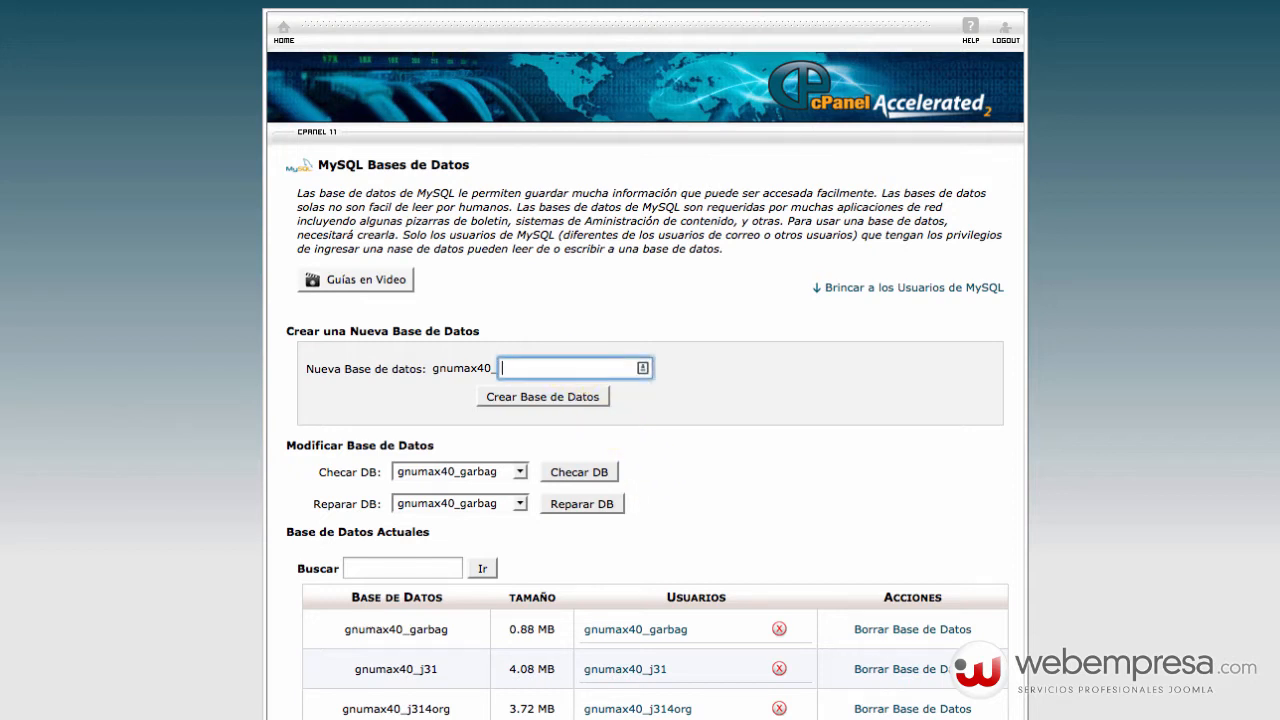
type("inmoweb")
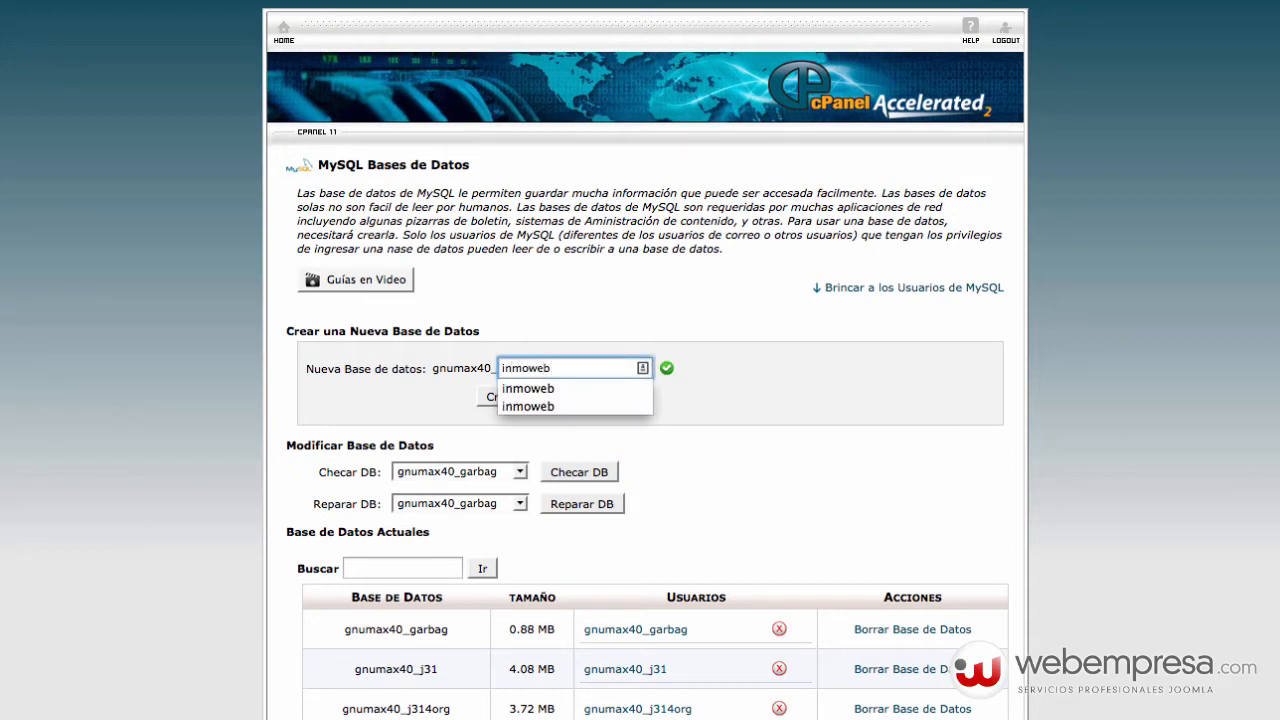
left_click(558, 394)
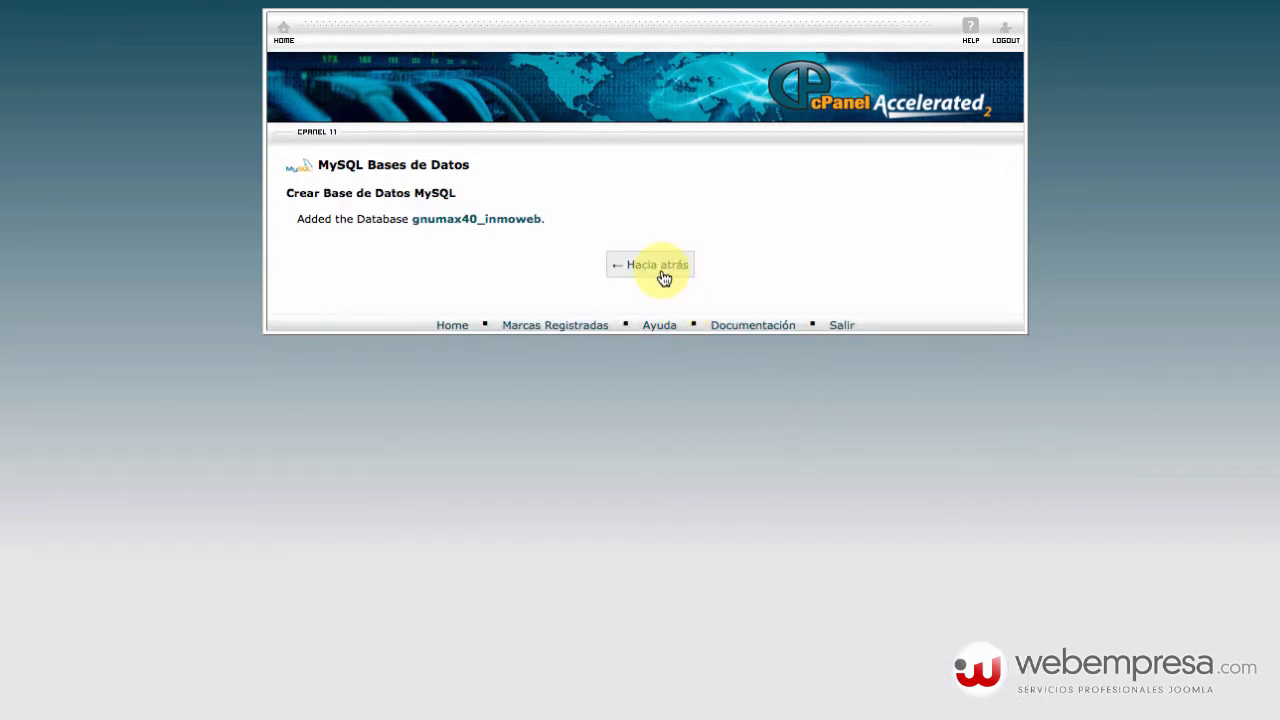
left_click(662, 272)
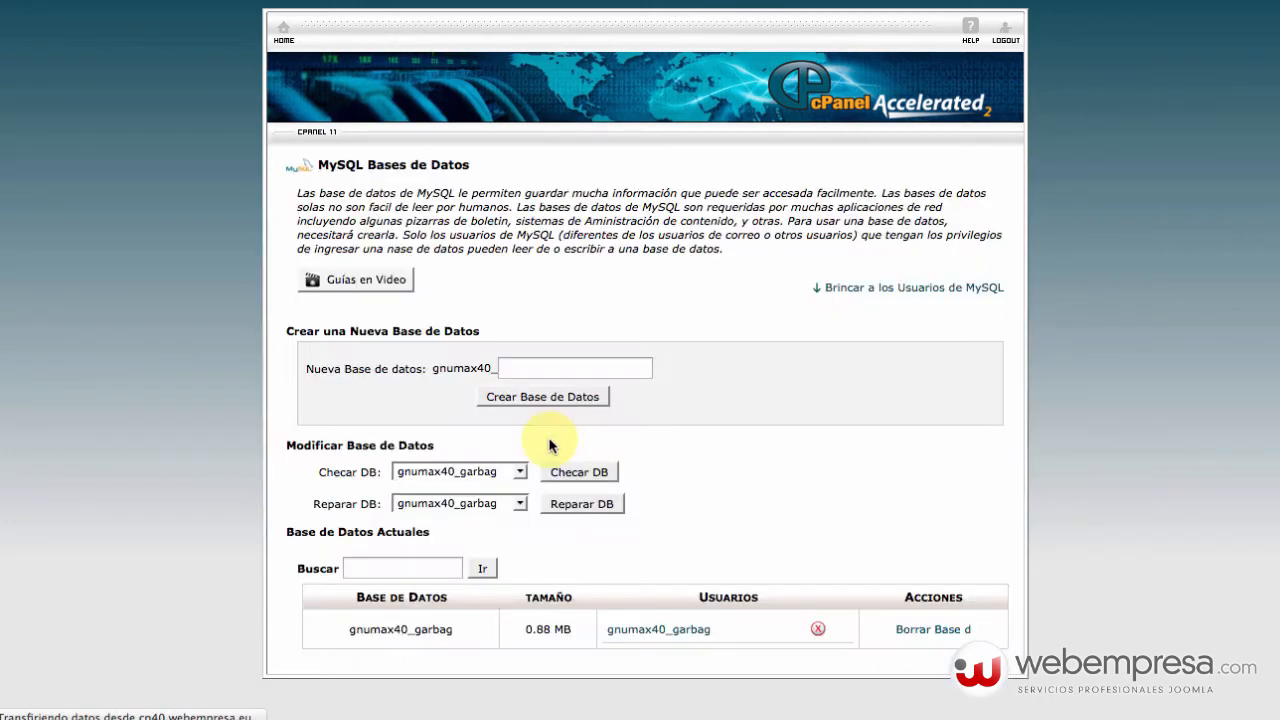
Enter inmoweb as the new MySQL user name.
scroll(549, 445, "down", 5)
scroll(547, 445, "down", 3)
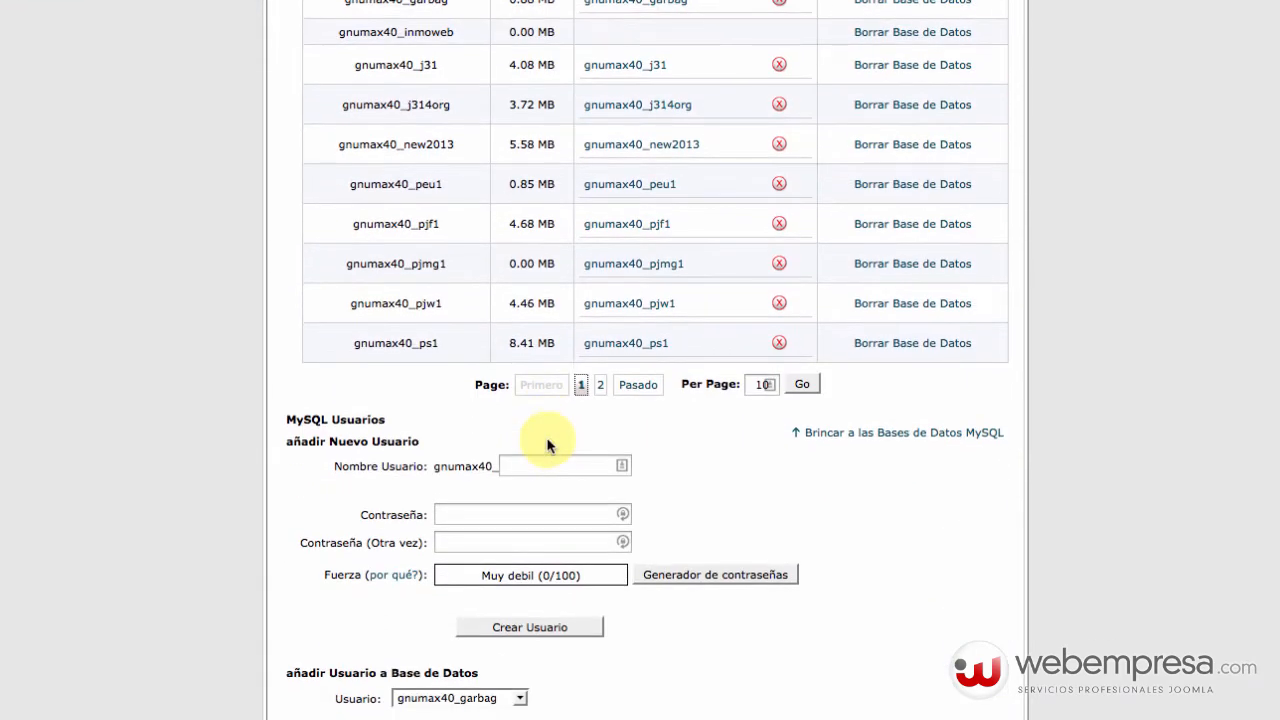
left_click(553, 466)
type("inmoweb")
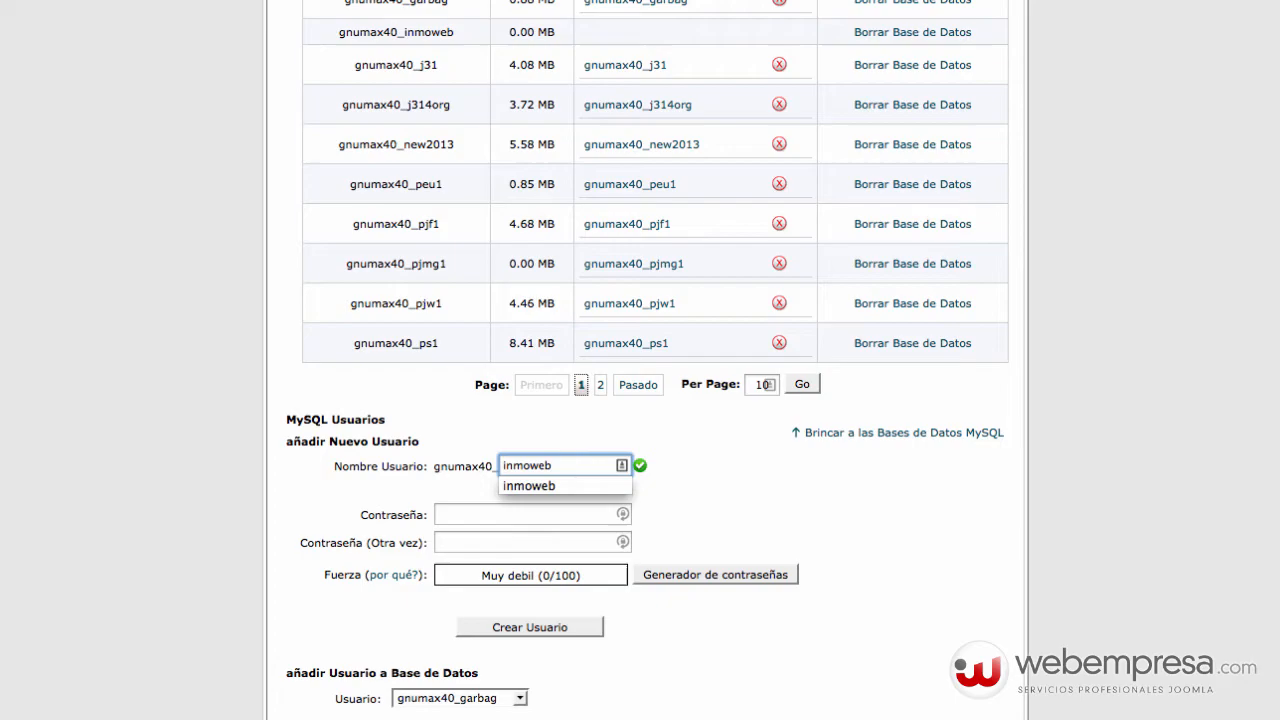
key("Tab")
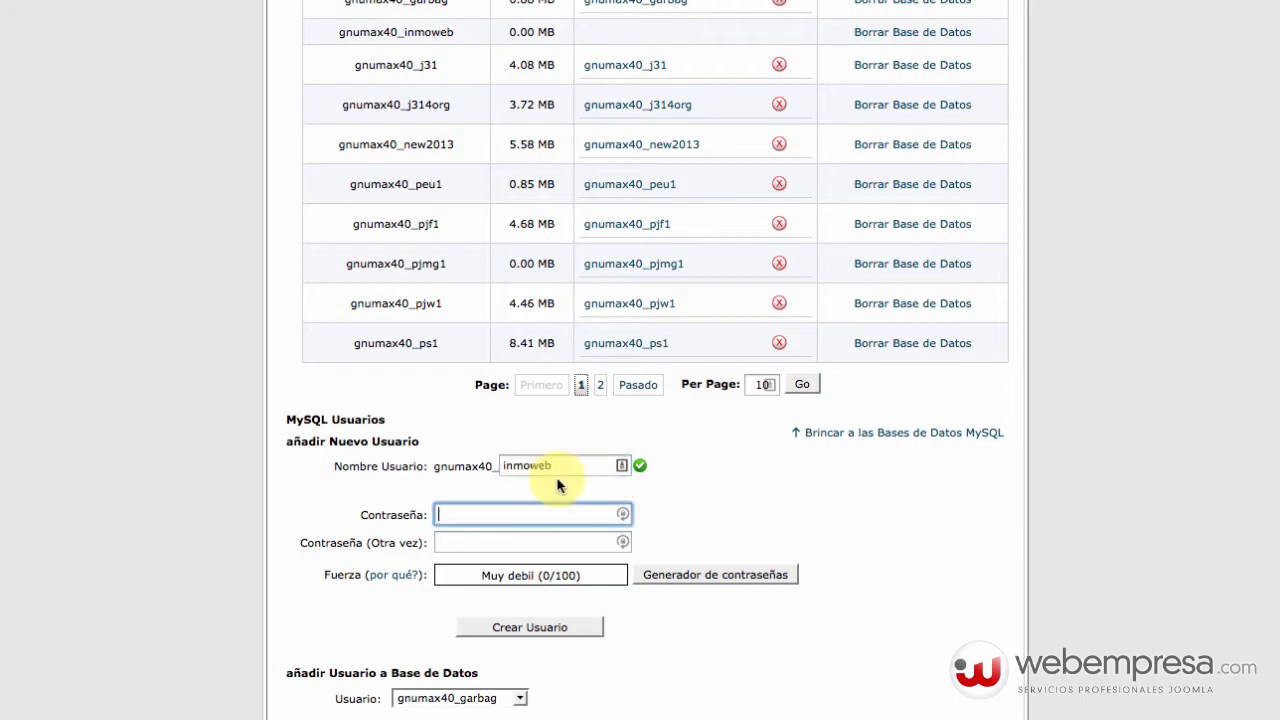
Generate a 12-character letters-and-numbers password and create the MySQL user.
left_click(748, 572)
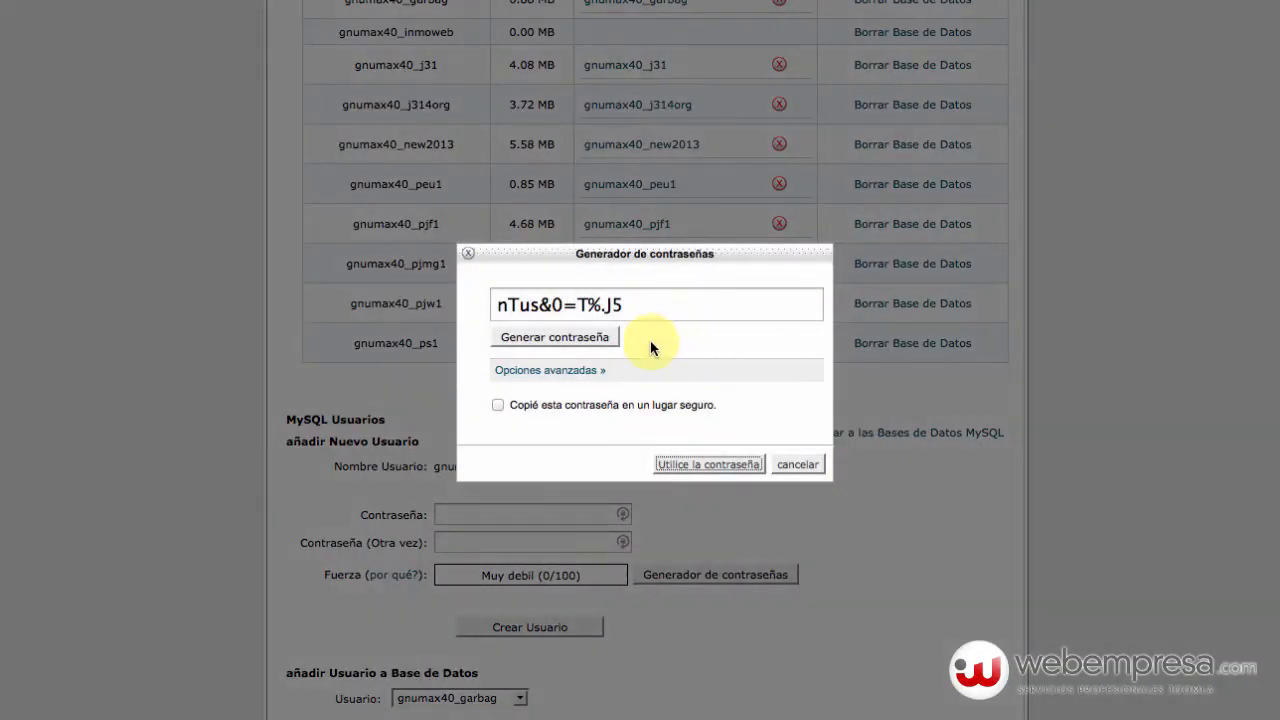
left_click(580, 371)
left_click(674, 465)
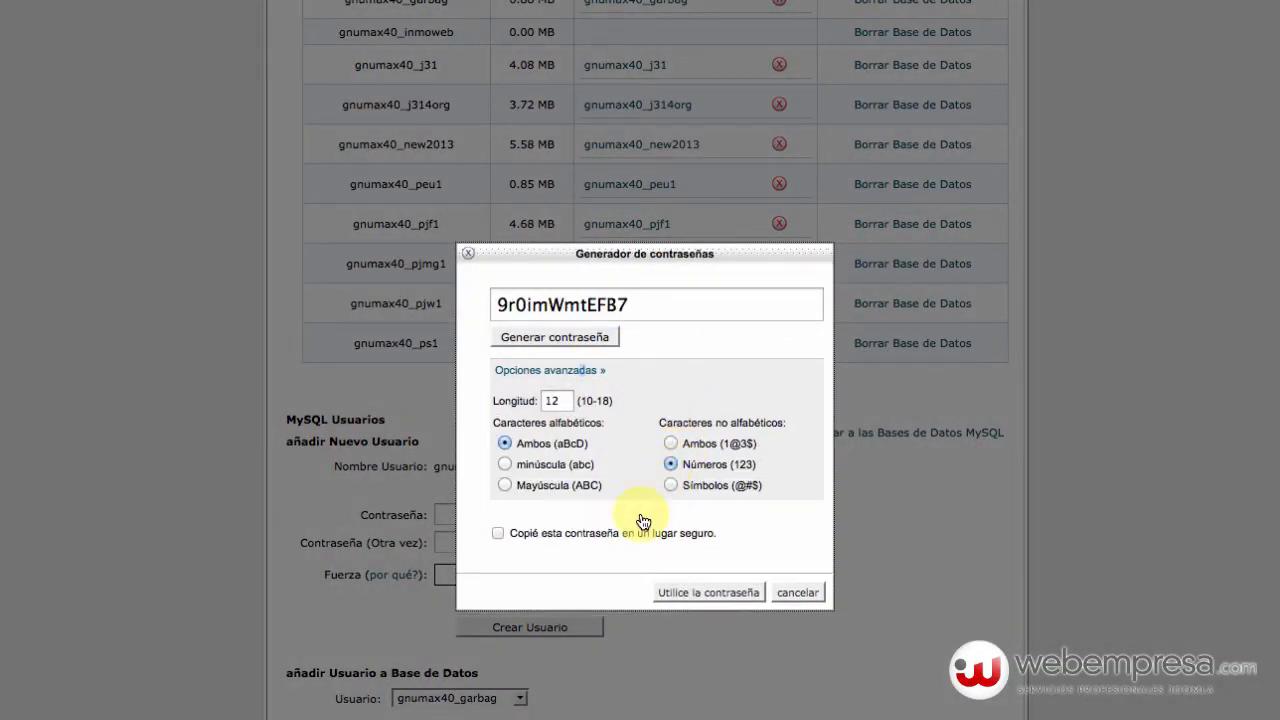
left_click(498, 533)
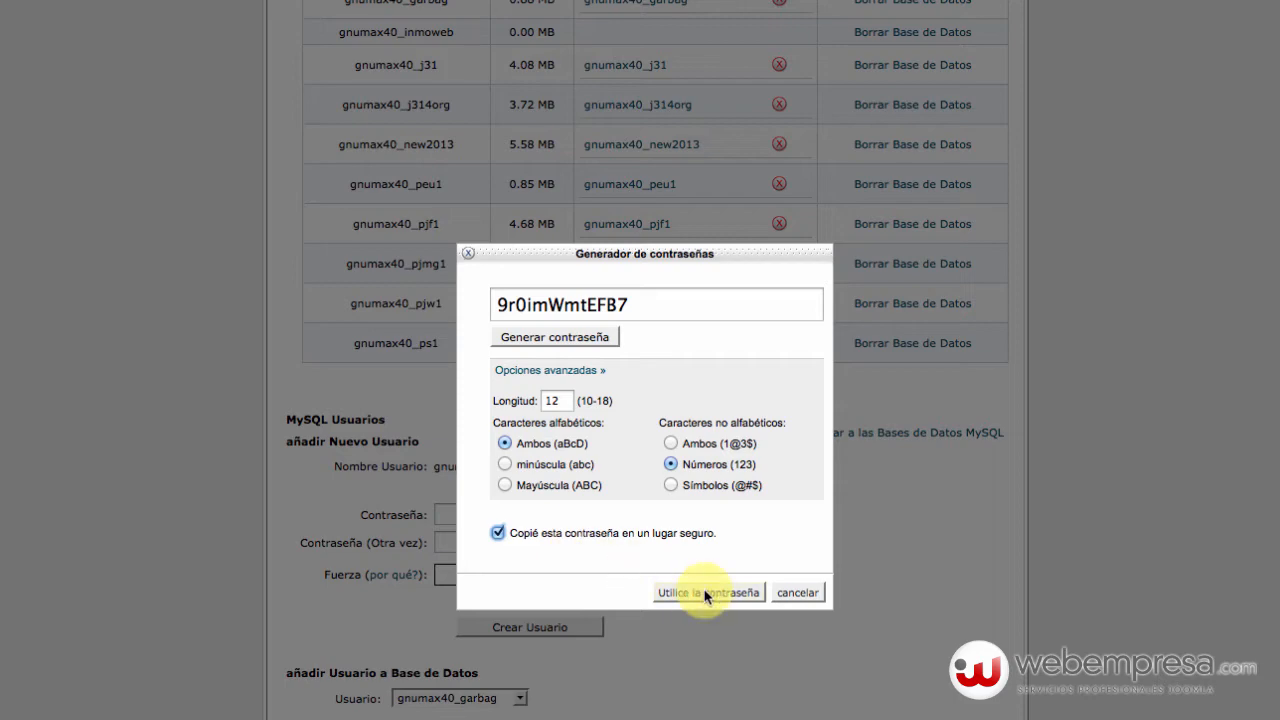
left_click(706, 593)
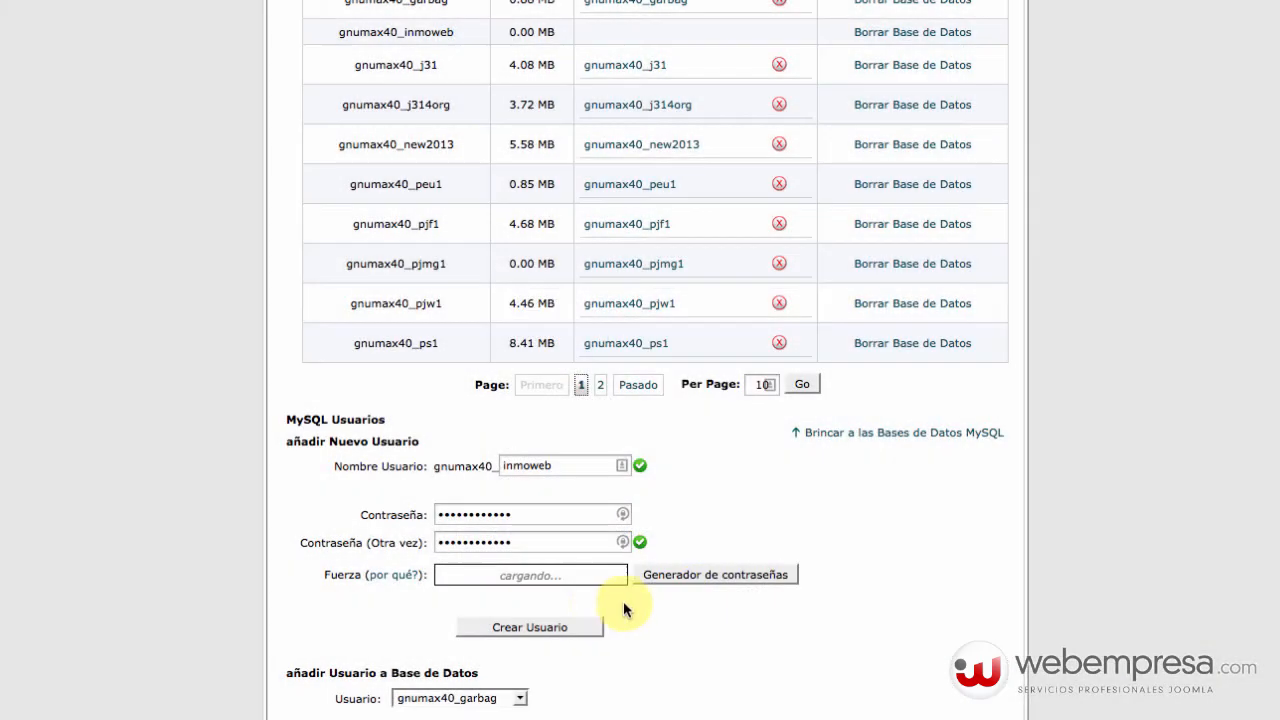
left_click(566, 630)
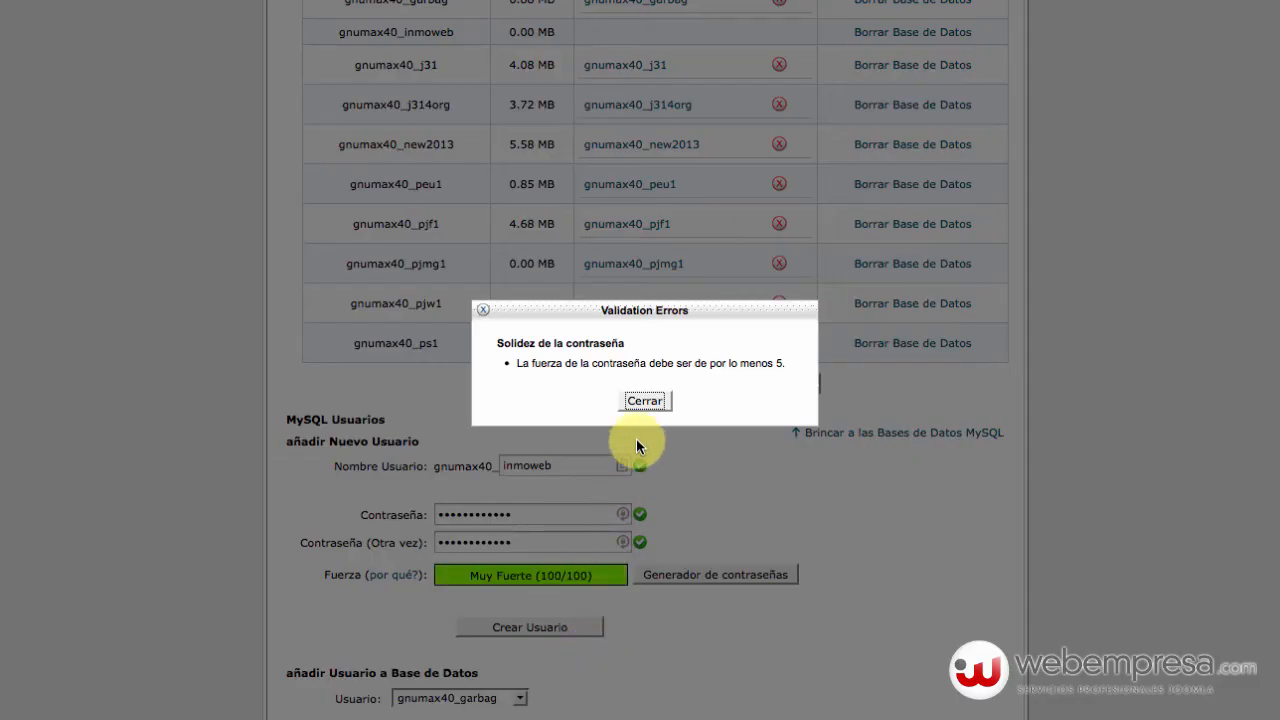
left_click(646, 400)
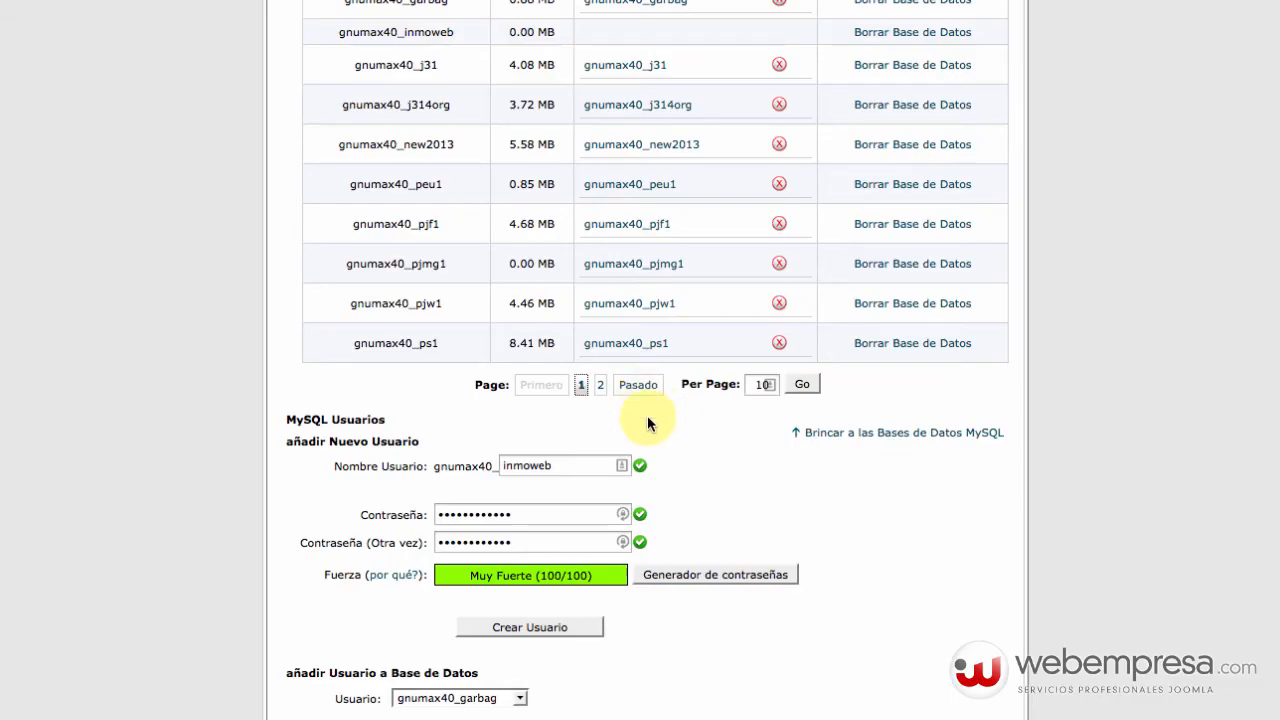
left_click(558, 628)
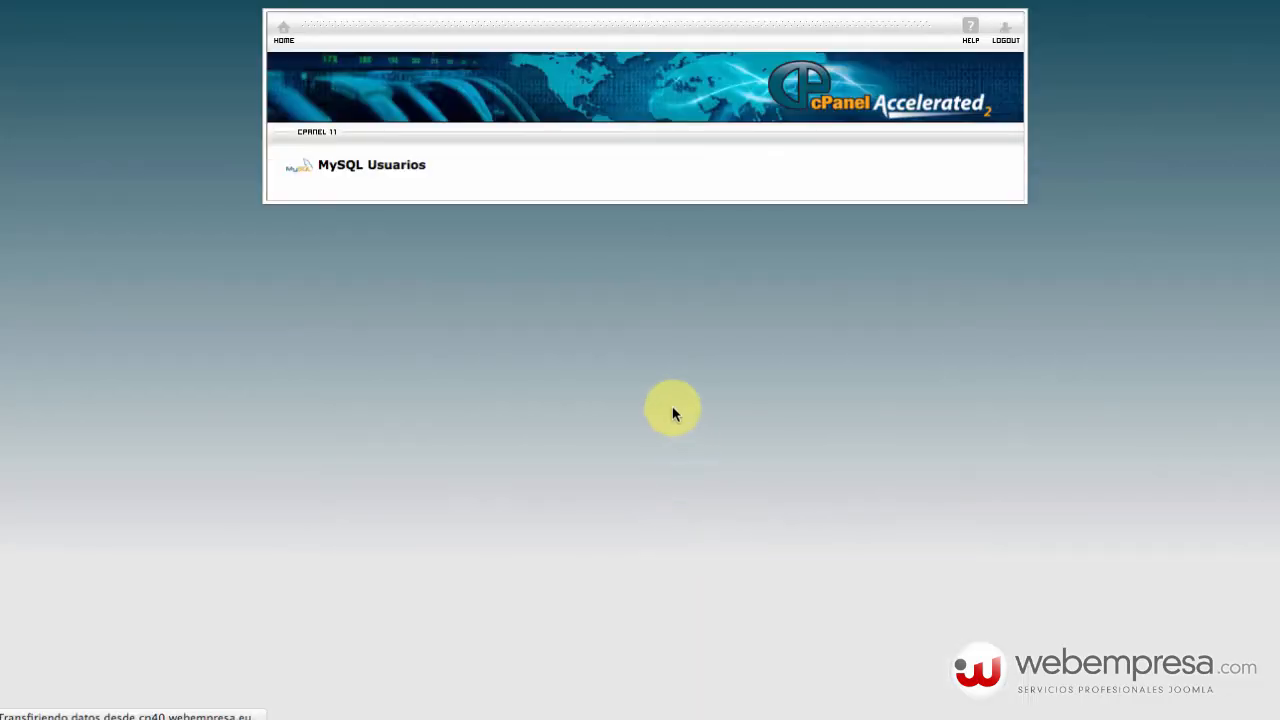
Copy the 'Added user … with password …' credentials line, then go back to MySQL Databases.
left_click_drag(429, 220, 363, 221)
left_click_drag(671, 217, 665, 213)
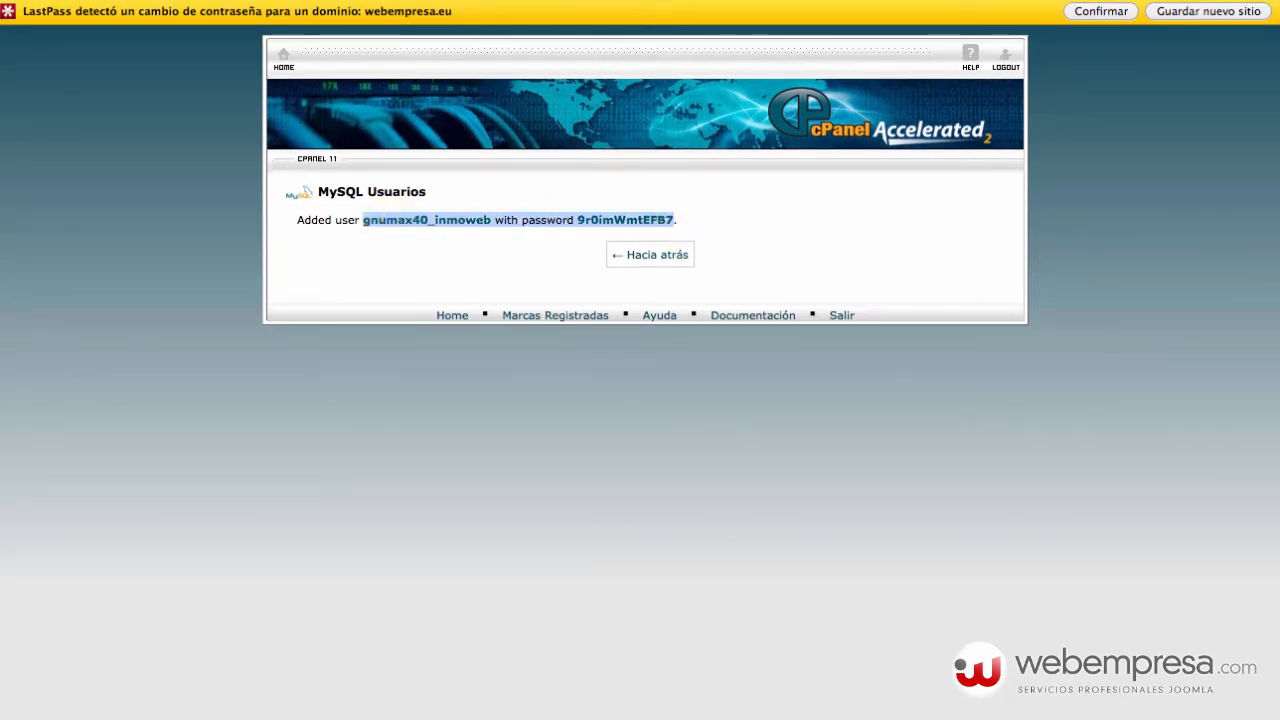
left_click(1279, 250)
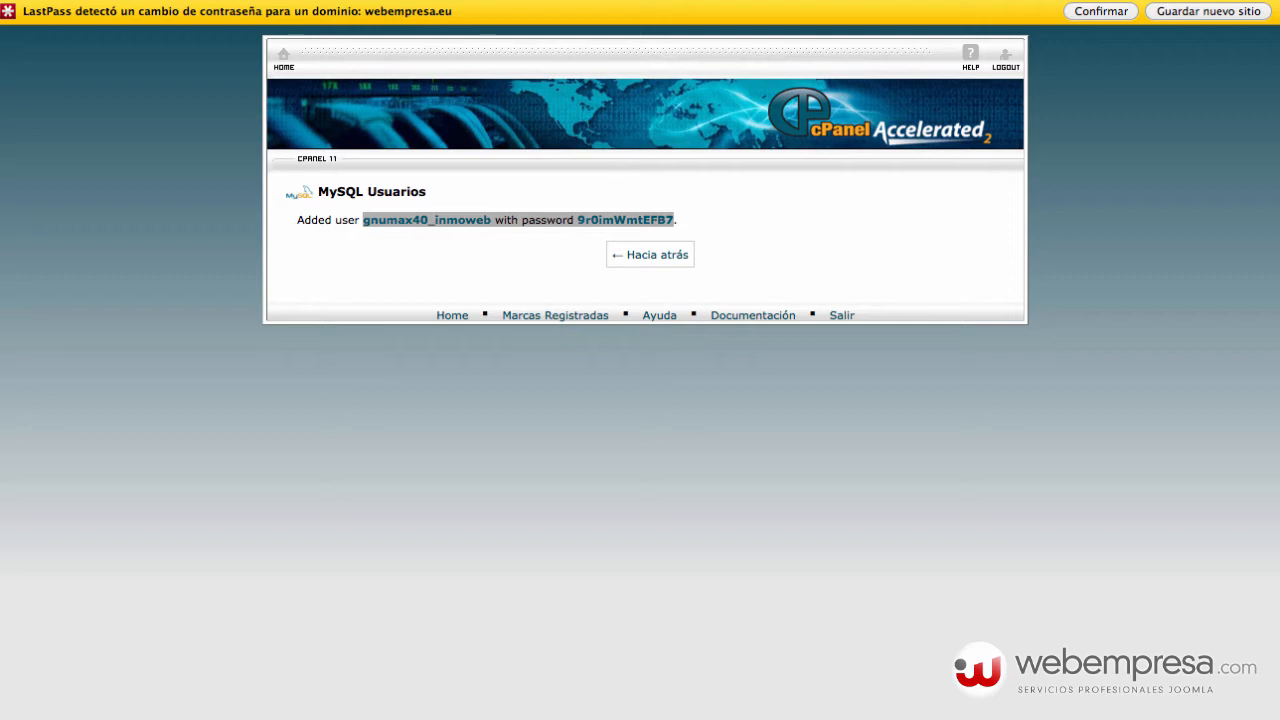
right_click(509, 227)
left_click(548, 257)
left_click(1174, 275)
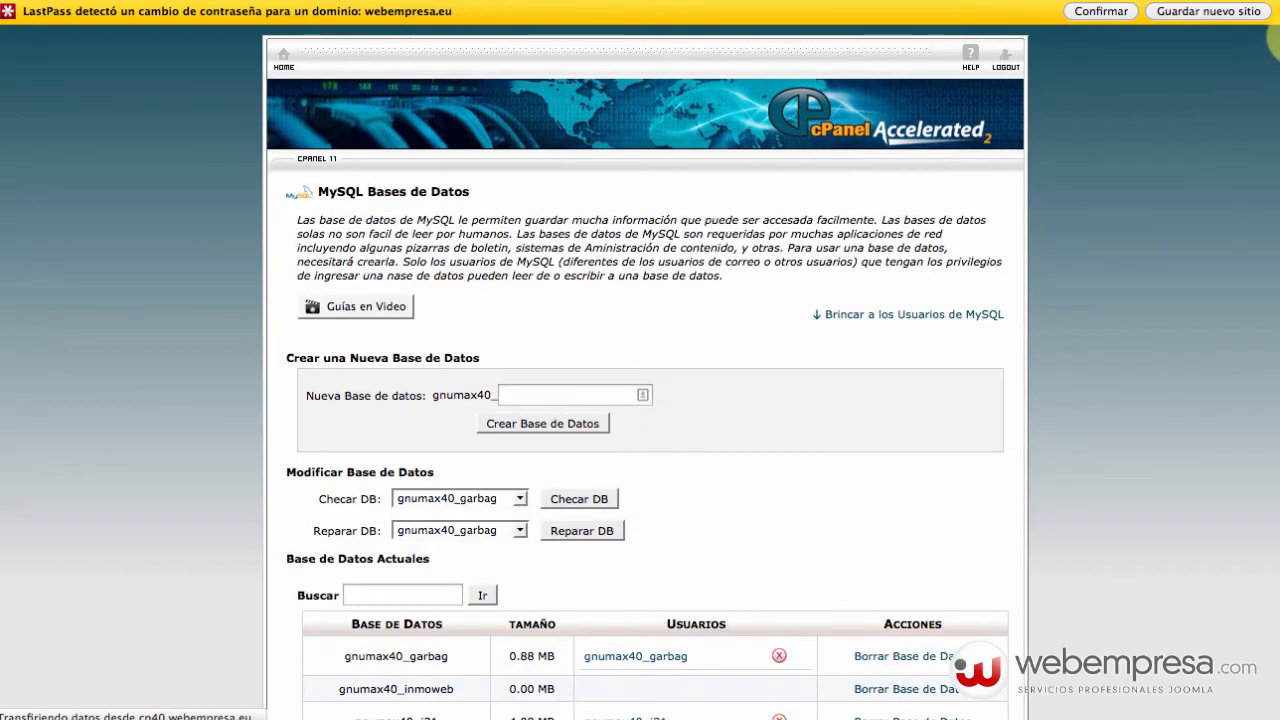
Add user gnumax40_inmoweb to database gnumax40_inmoweb under añadir Usuario a Base de Datos.
scroll(871, 471, "down", 5)
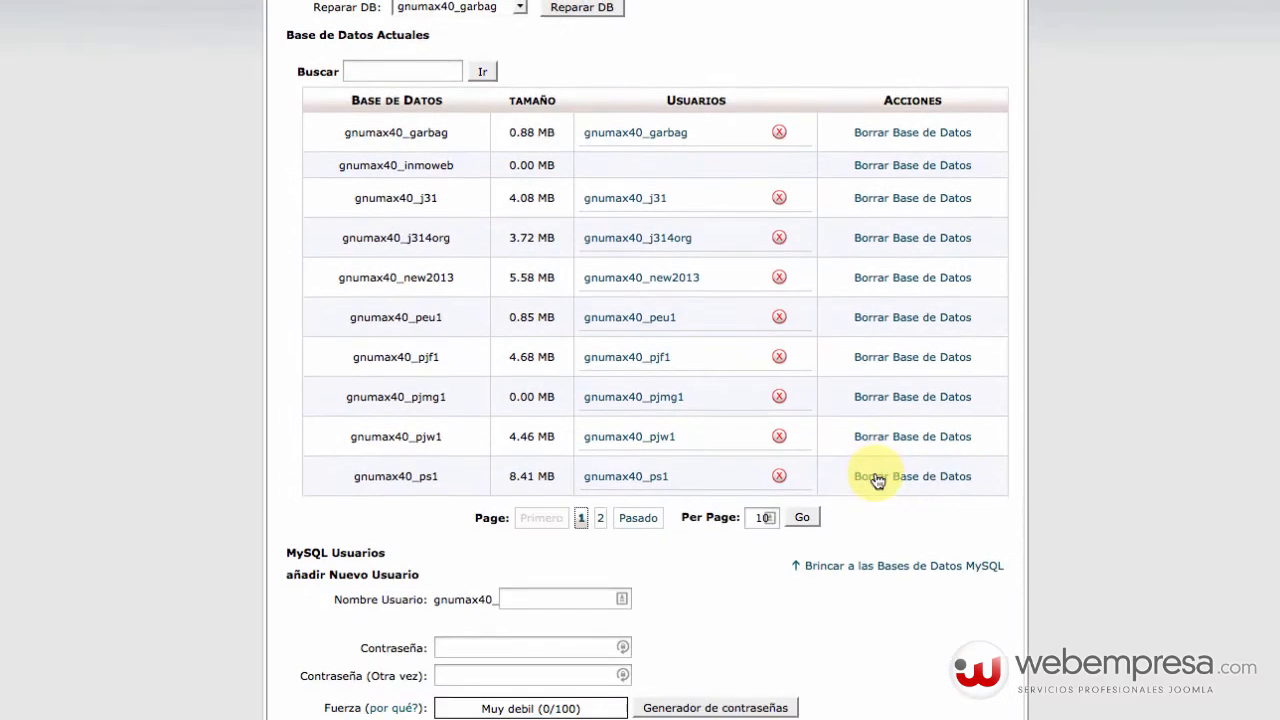
scroll(871, 476, "down", 5)
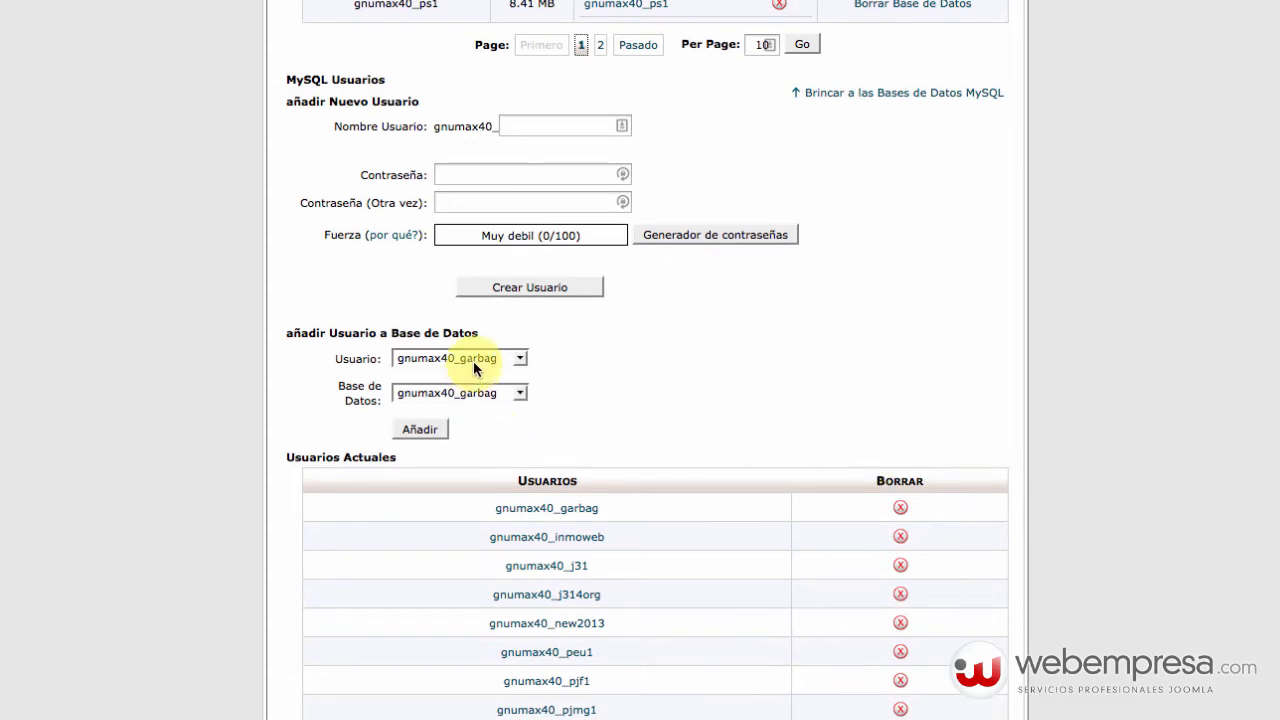
left_click(473, 361)
left_click(481, 390)
left_click(482, 388)
left_click(480, 427)
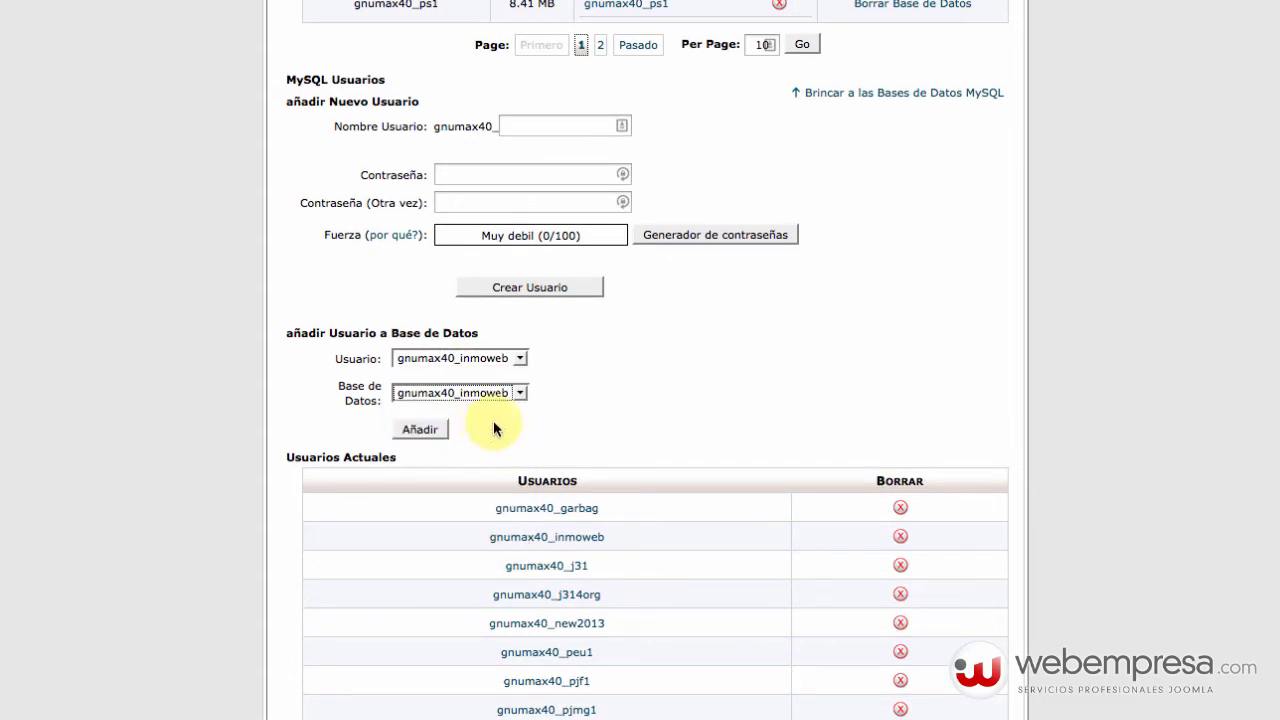
left_click(425, 429)
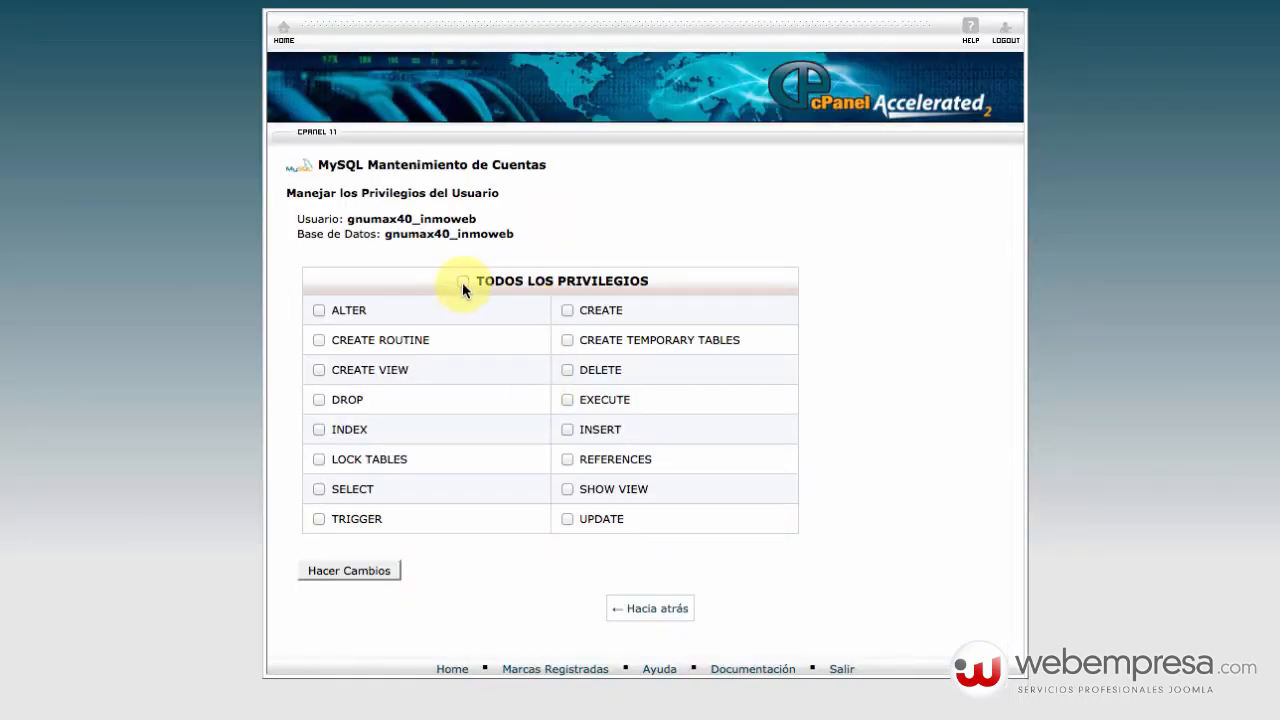
Grant TODOS LOS PRIVILEGIOS to gnumax40_inmoweb, save the changes, and go back.
left_click(462, 282)
left_click(360, 570)
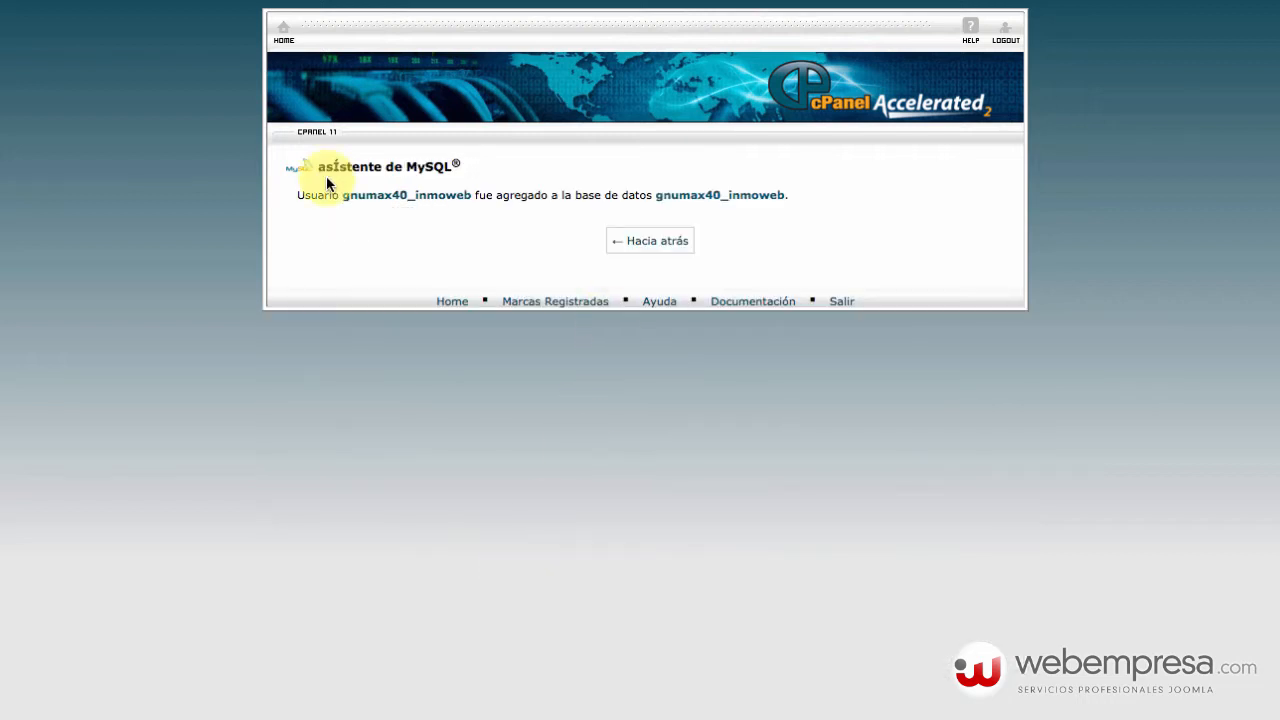
left_click(656, 246)
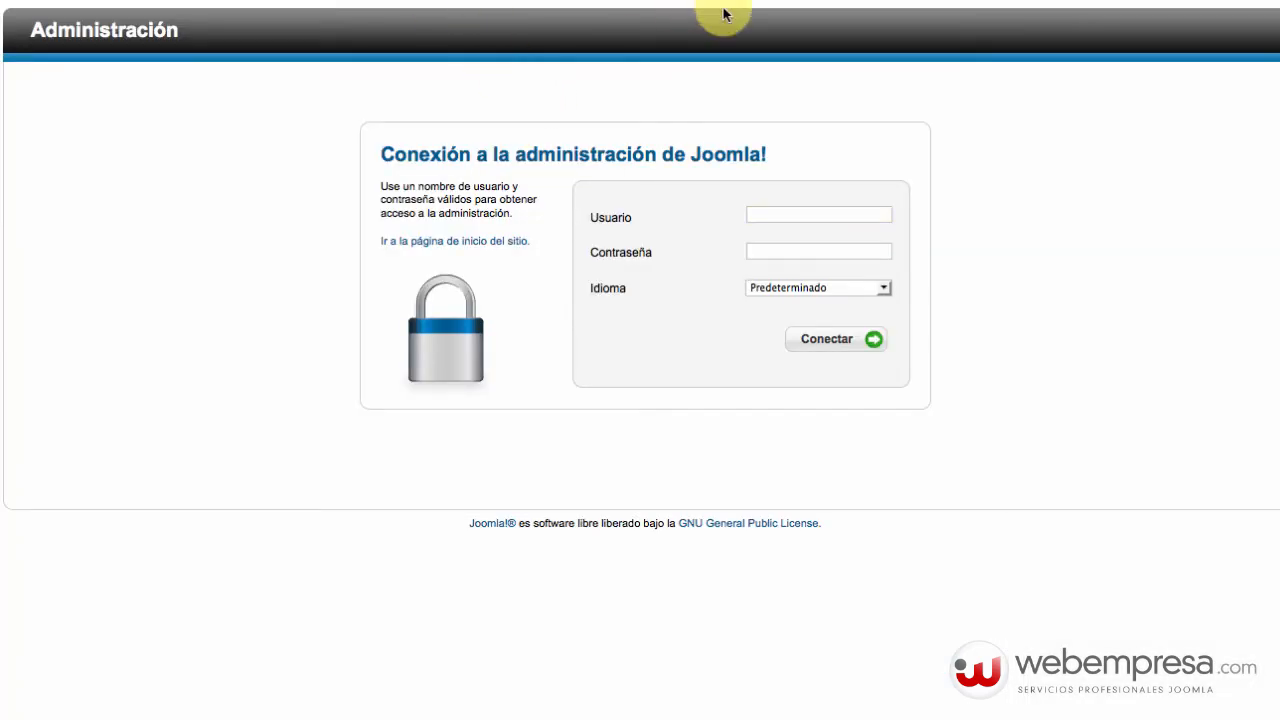
Load the Joomla installer by entering the site address pruebas.webempresa.eugnumax and trimming its trailing slash.
type("pruebas.webempresa.eu")
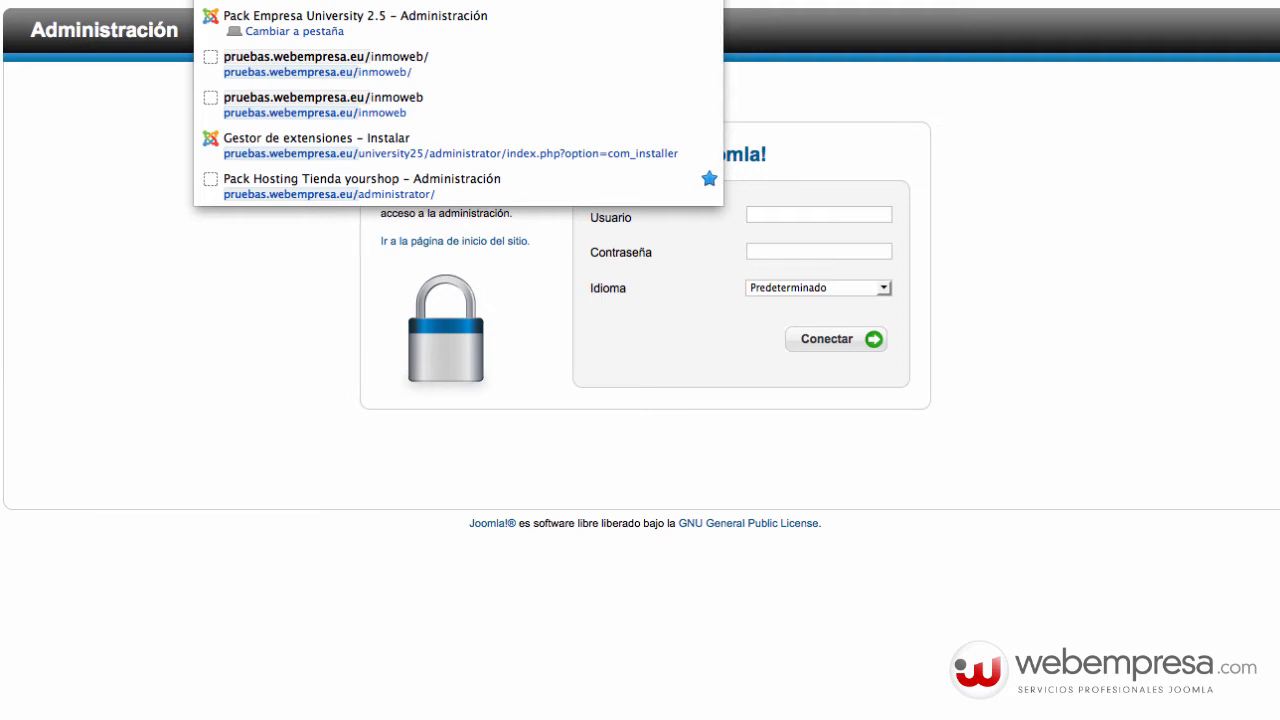
type("gnumax")
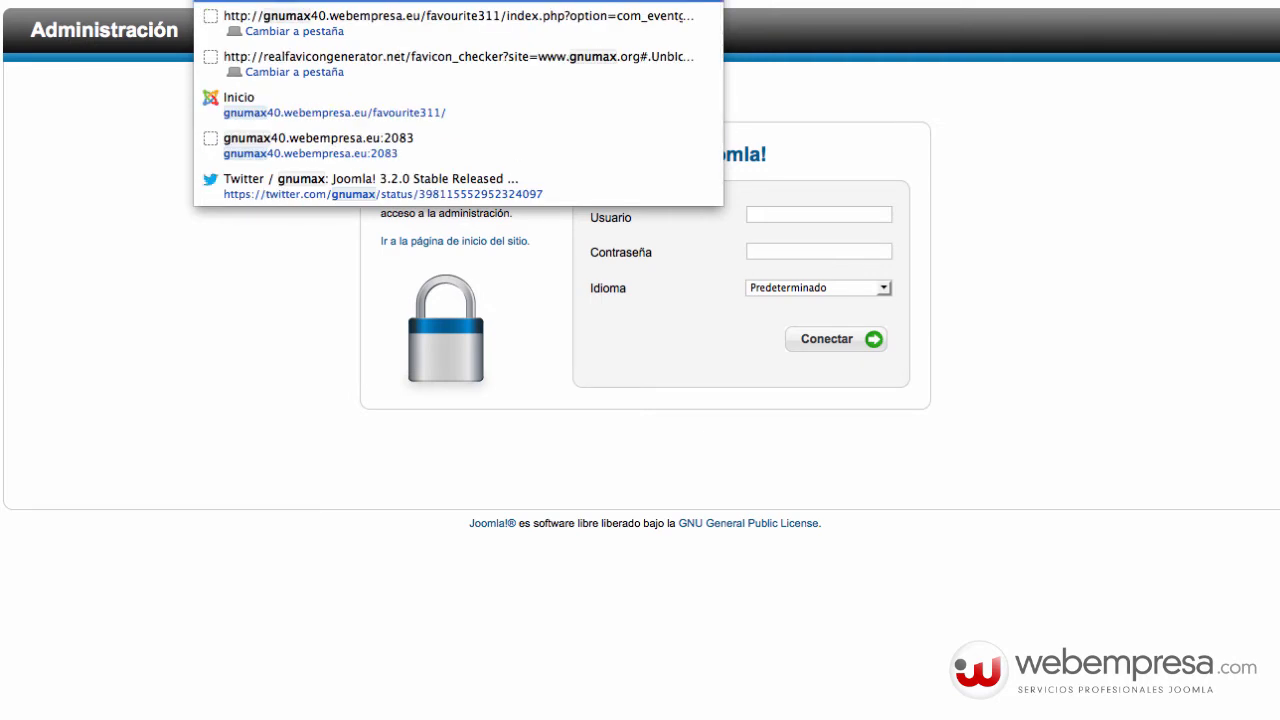
key("Return")
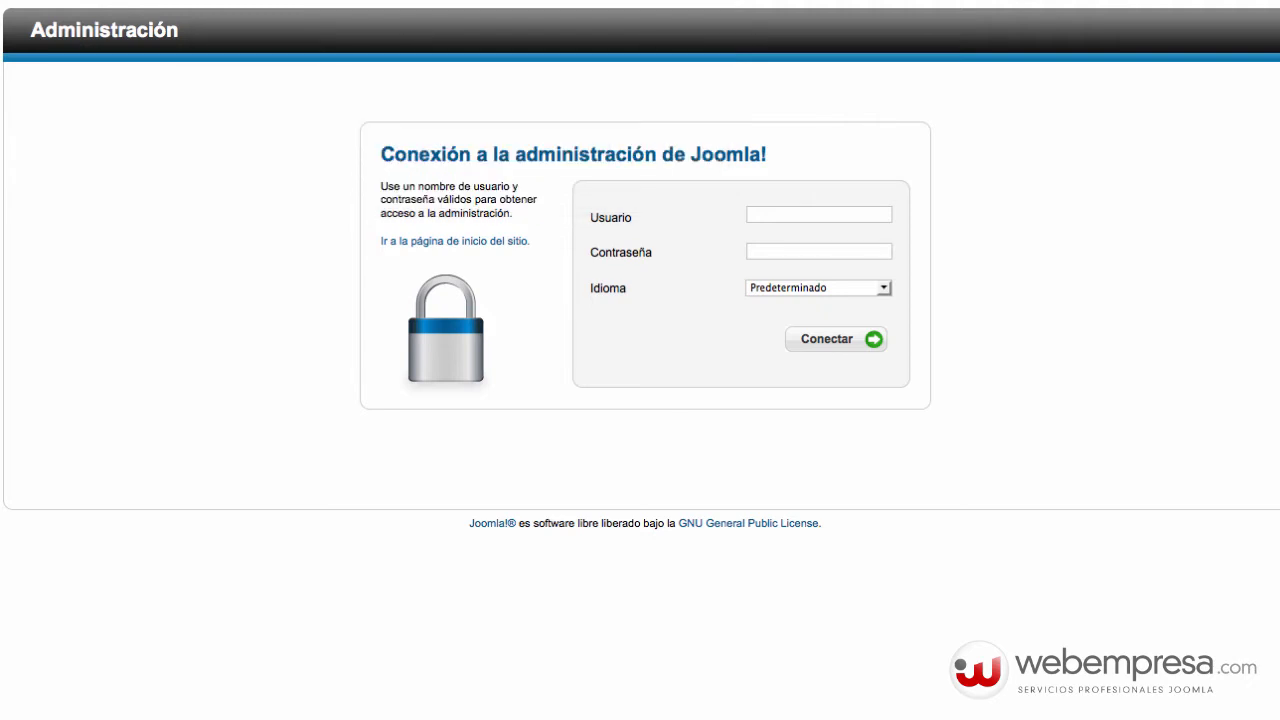
key("BackSpace")
key("BackSpace")
key("BackSpace")
key("BackSpace")
key("BackSpace")
key("BackSpace")
key("BackSpace")
key("BackSpace")
key("BackSpace")
key("BackSpace")
key("BackSpace")
key("BackSpace")
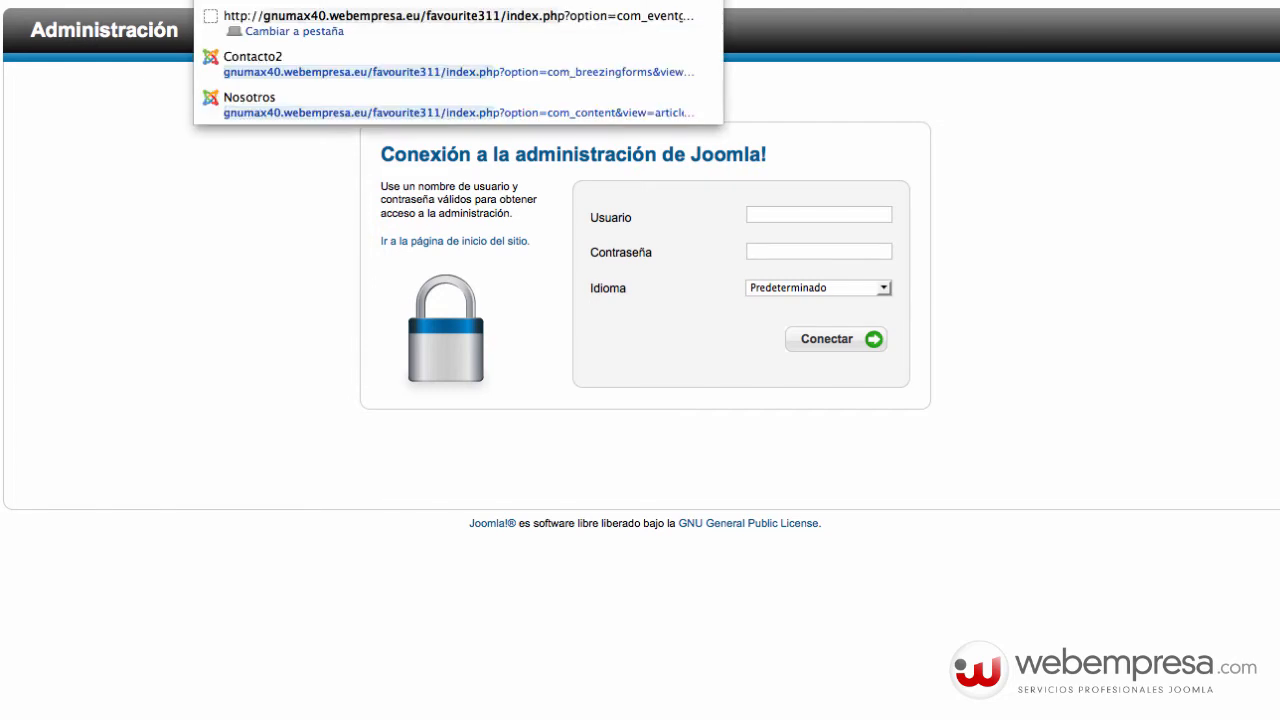
key("BackSpace")
key("BackSpace")
key("BackSpace")
key("BackSpace")
key("BackSpace")
key("BackSpace")
key("BackSpace")
key("BackSpace")
key("BackSpace")
key("BackSpace")
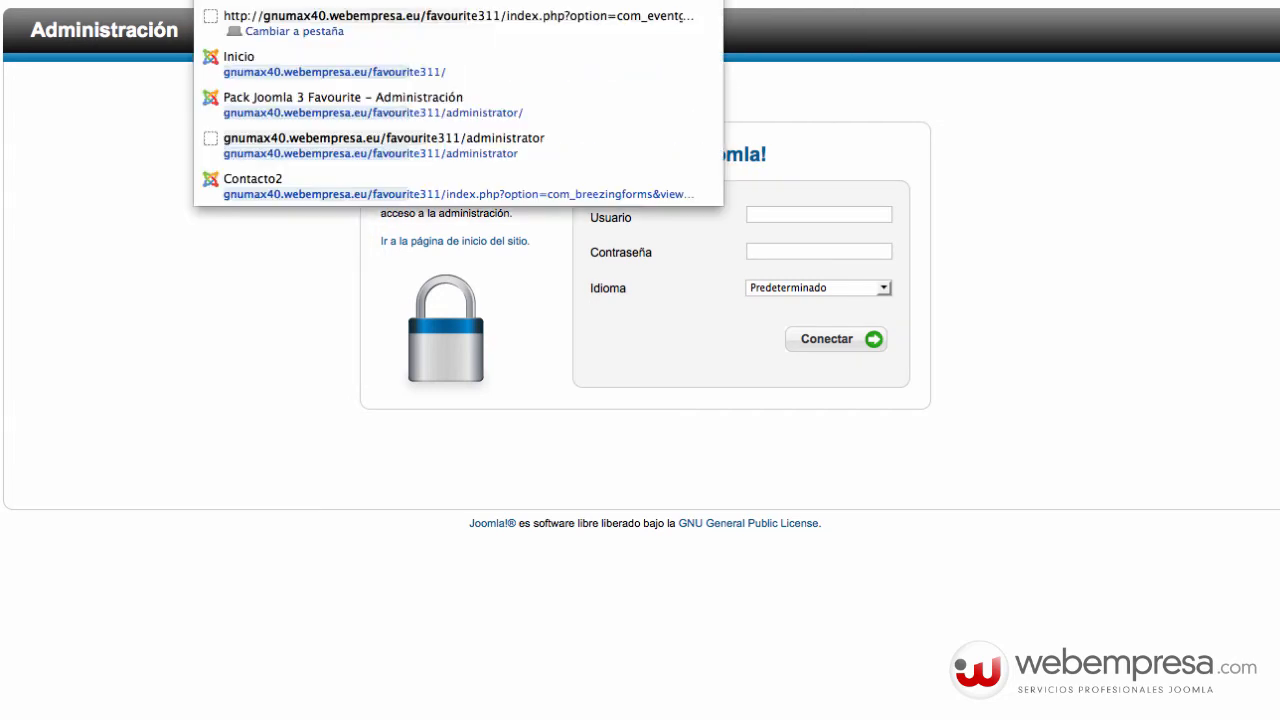
key("BackSpace")
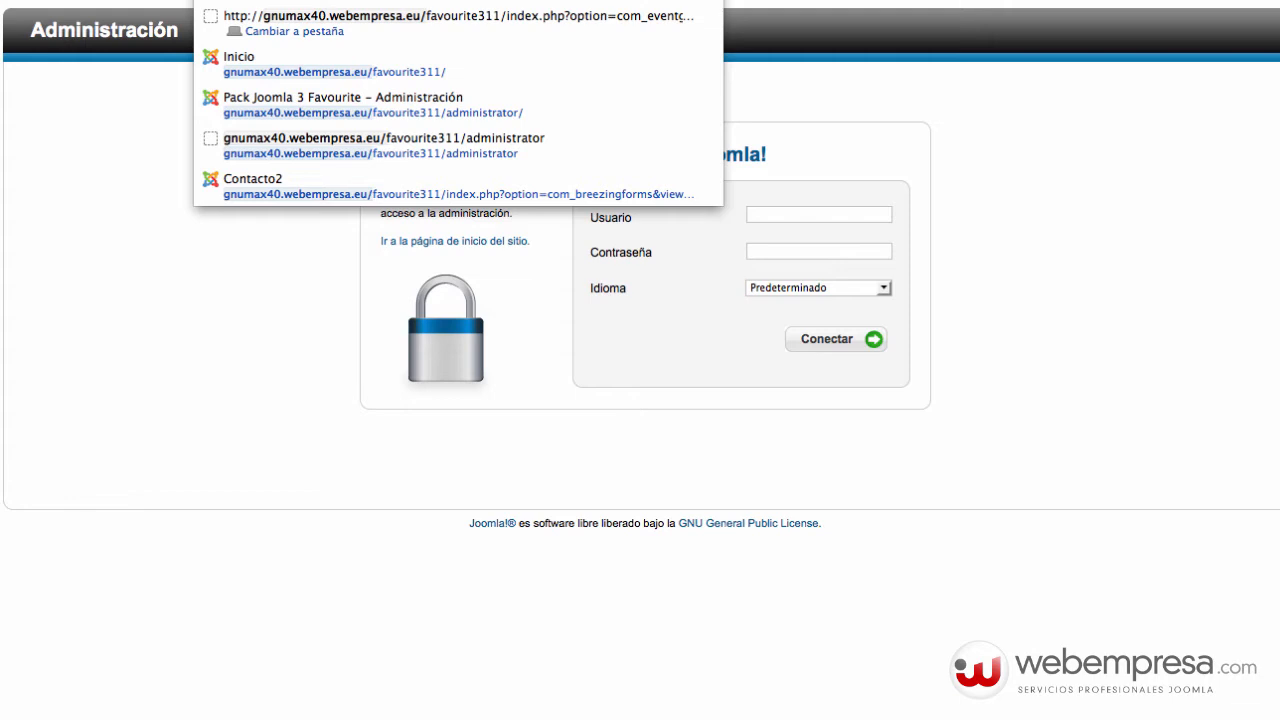
key("Return")
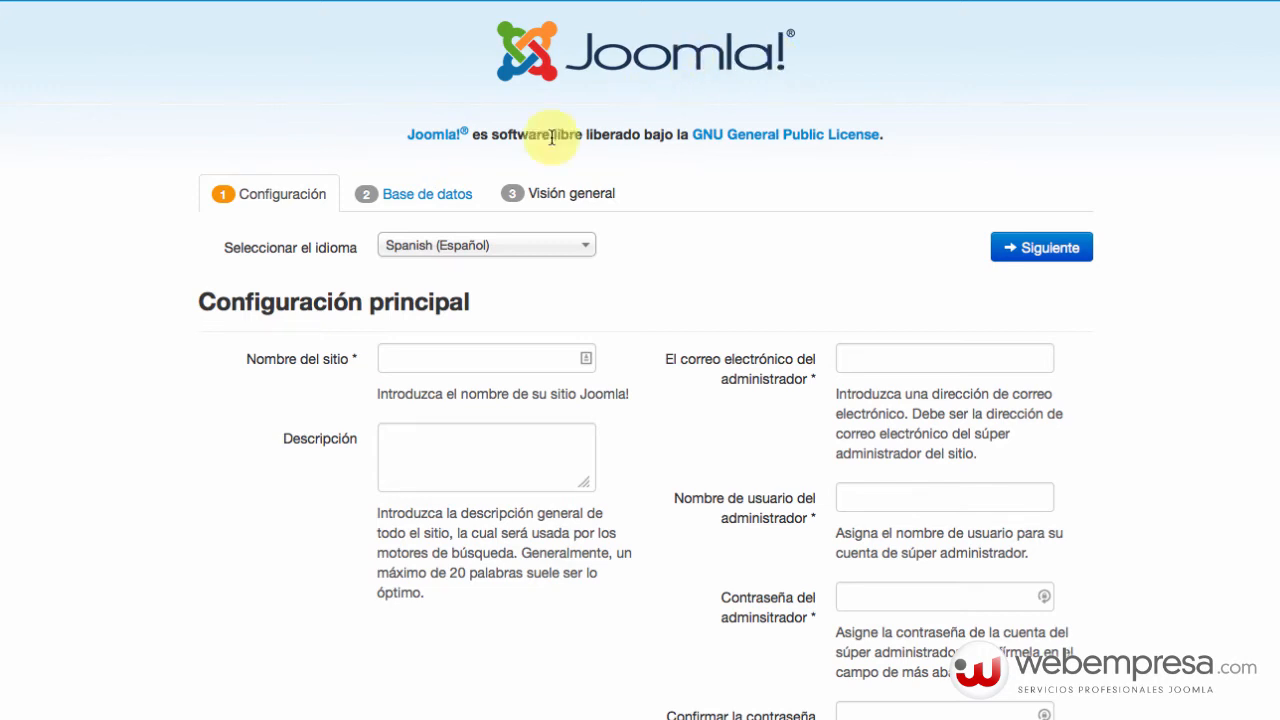
Set site name 'Inmoweb - Real Estate Manager' and description 'Real Estate Manager'.
left_click(522, 358)
type("I")
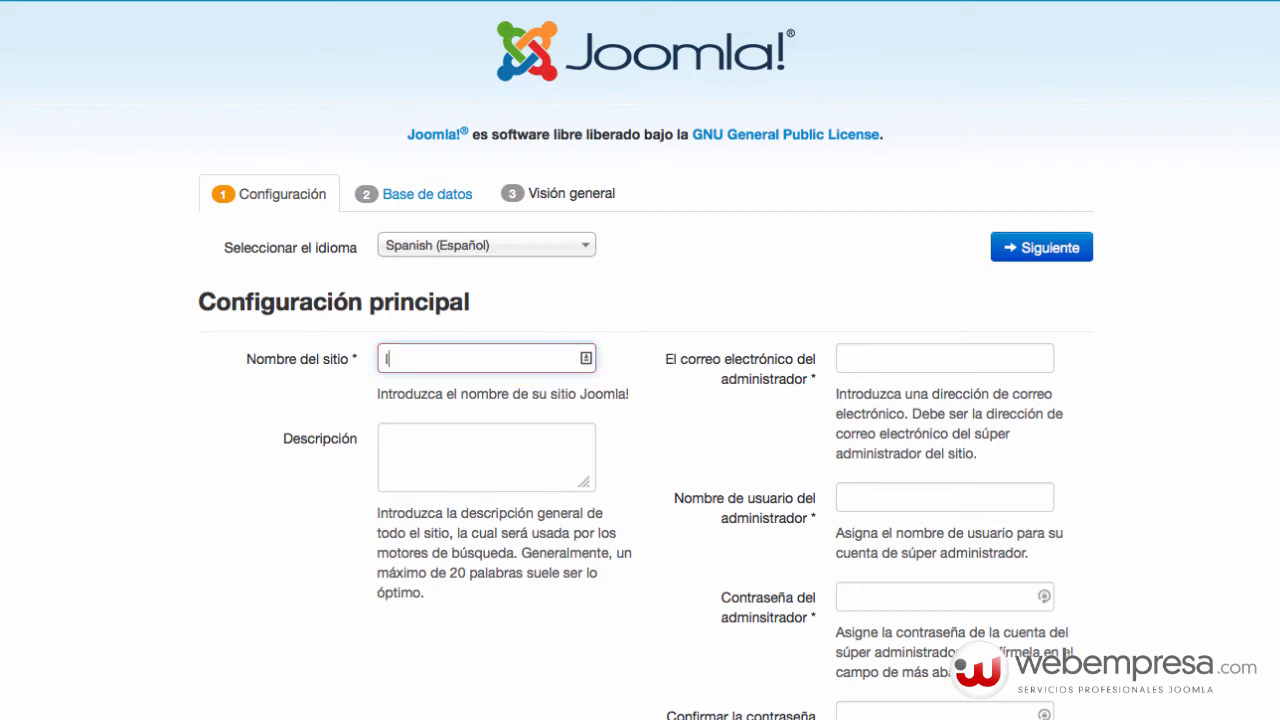
type("nmoweb")
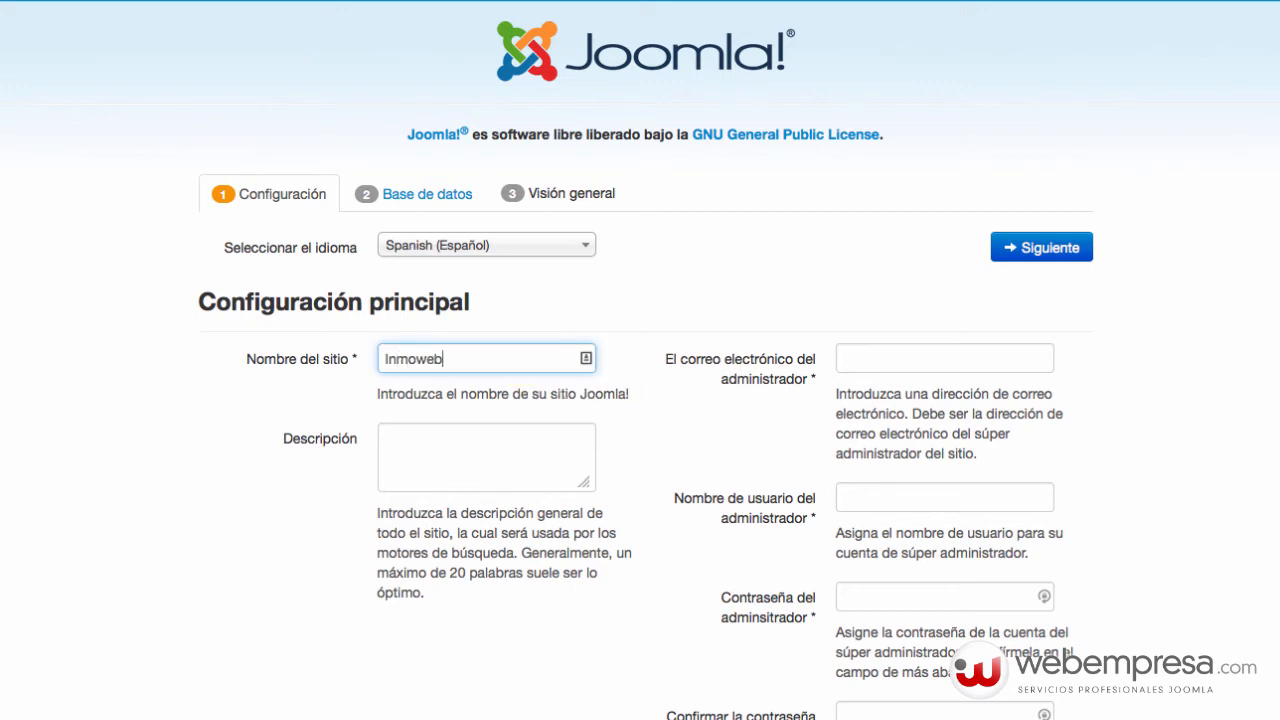
type(" -")
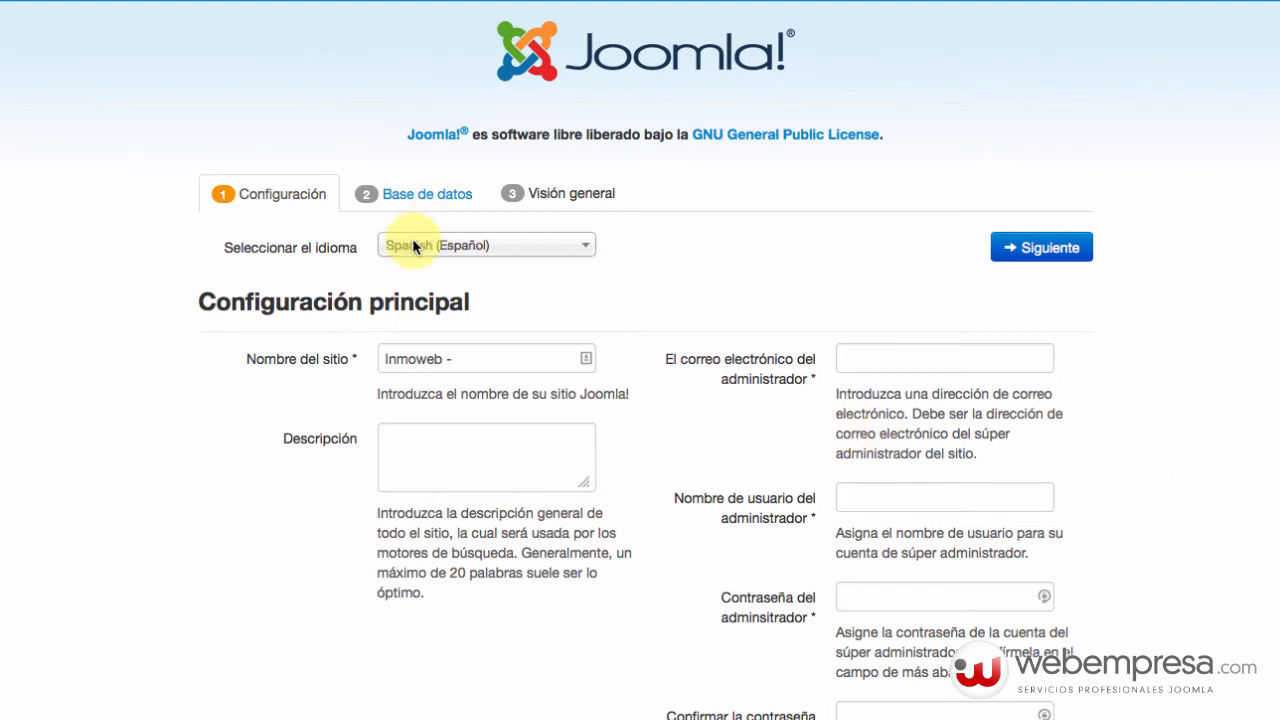
left_click(477, 359)
type("Real Estate Manager")
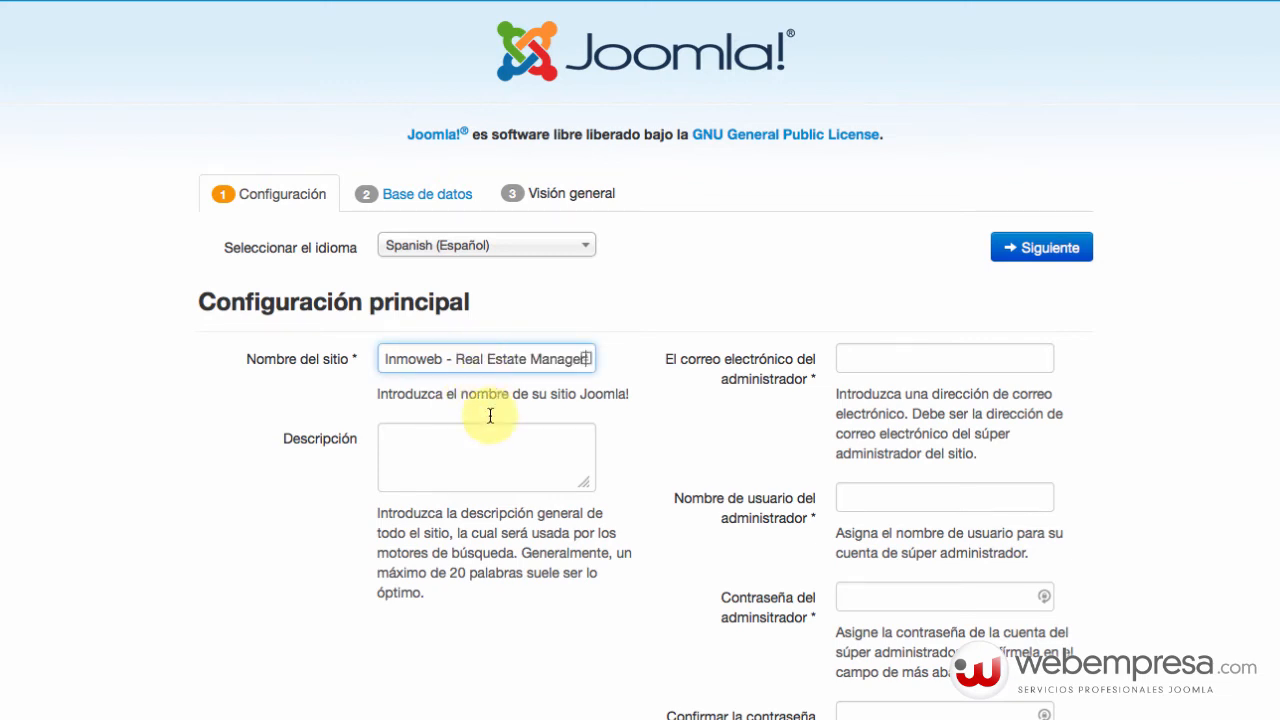
left_click(435, 466)
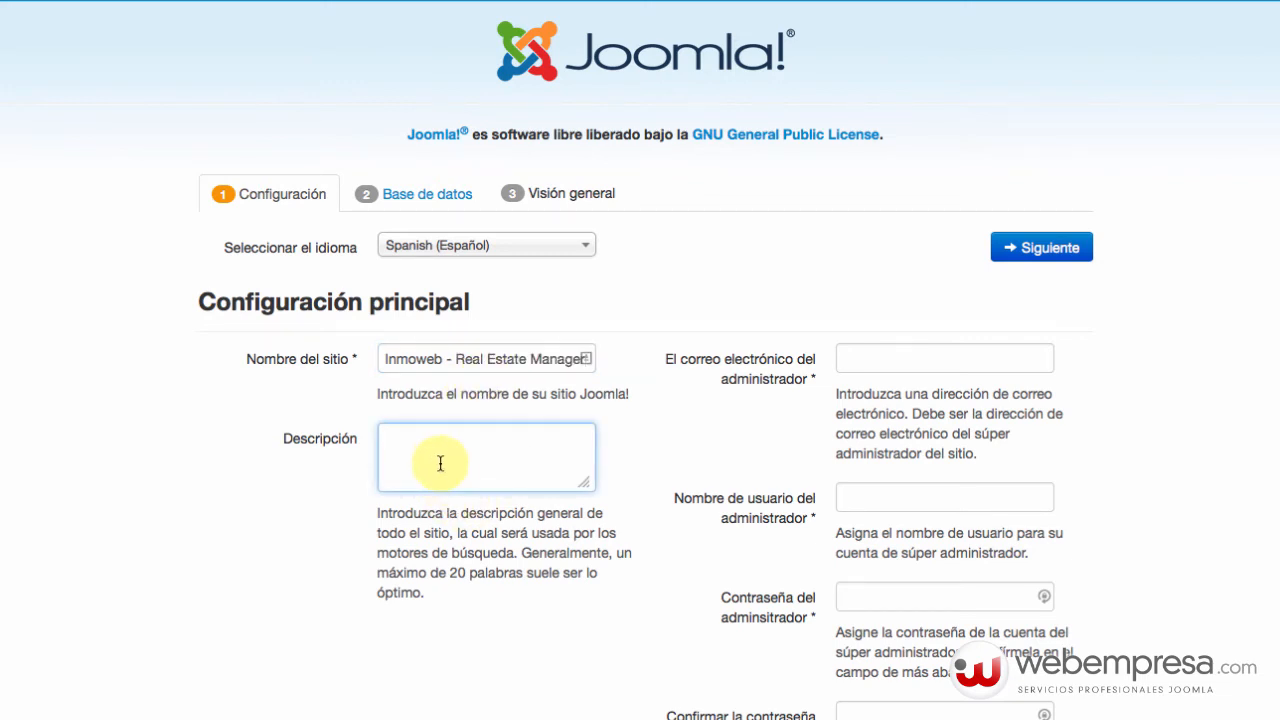
type("Real Estate Manager")
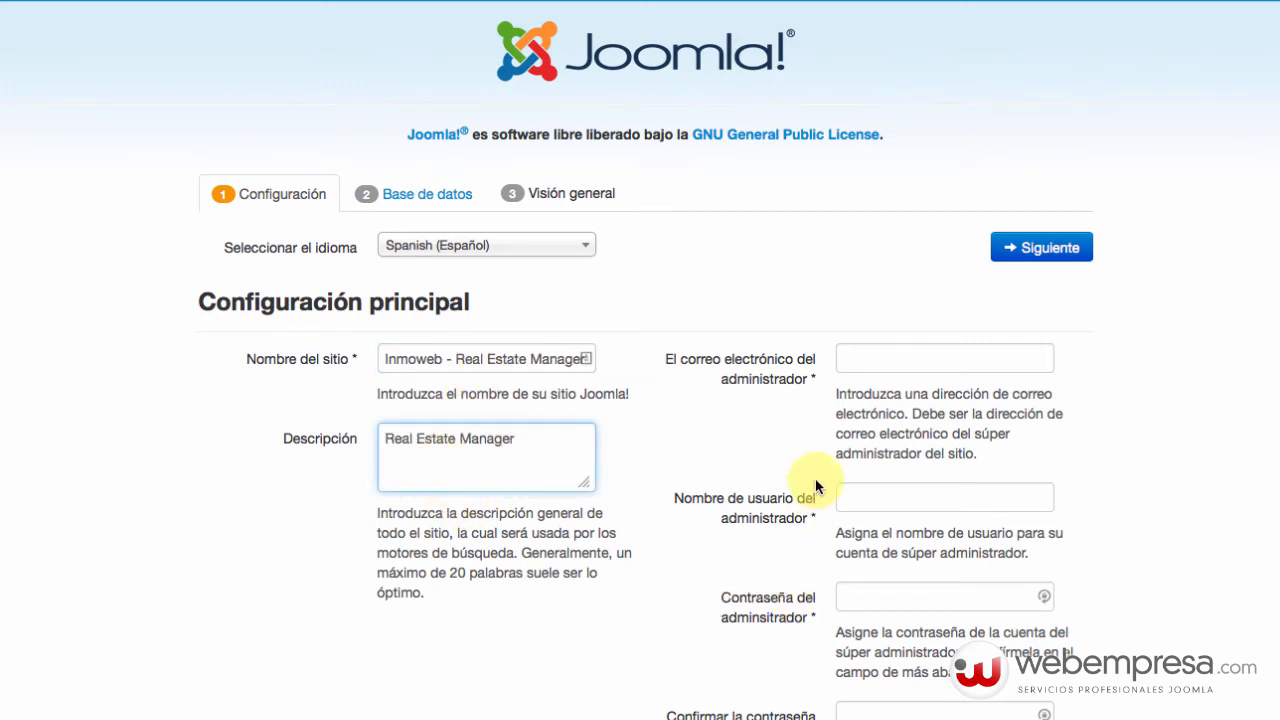
Enter the administrator e-mail and the administrator username admin.
left_click(889, 358)
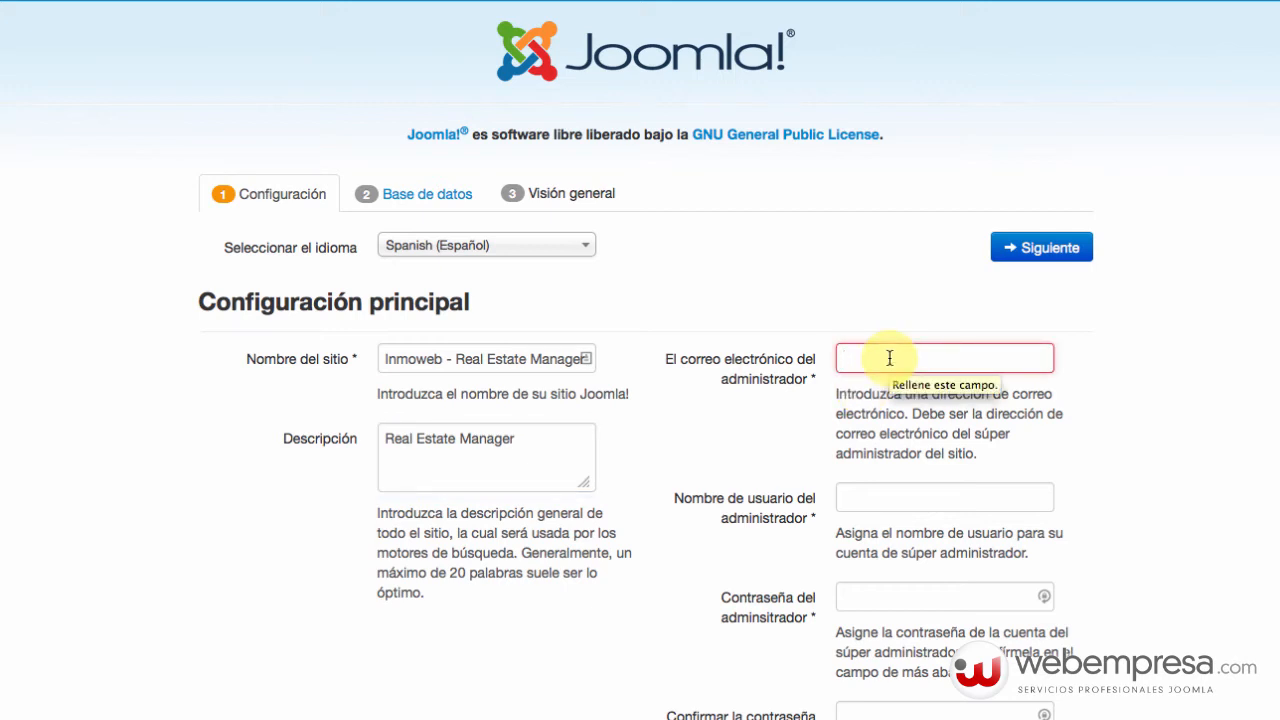
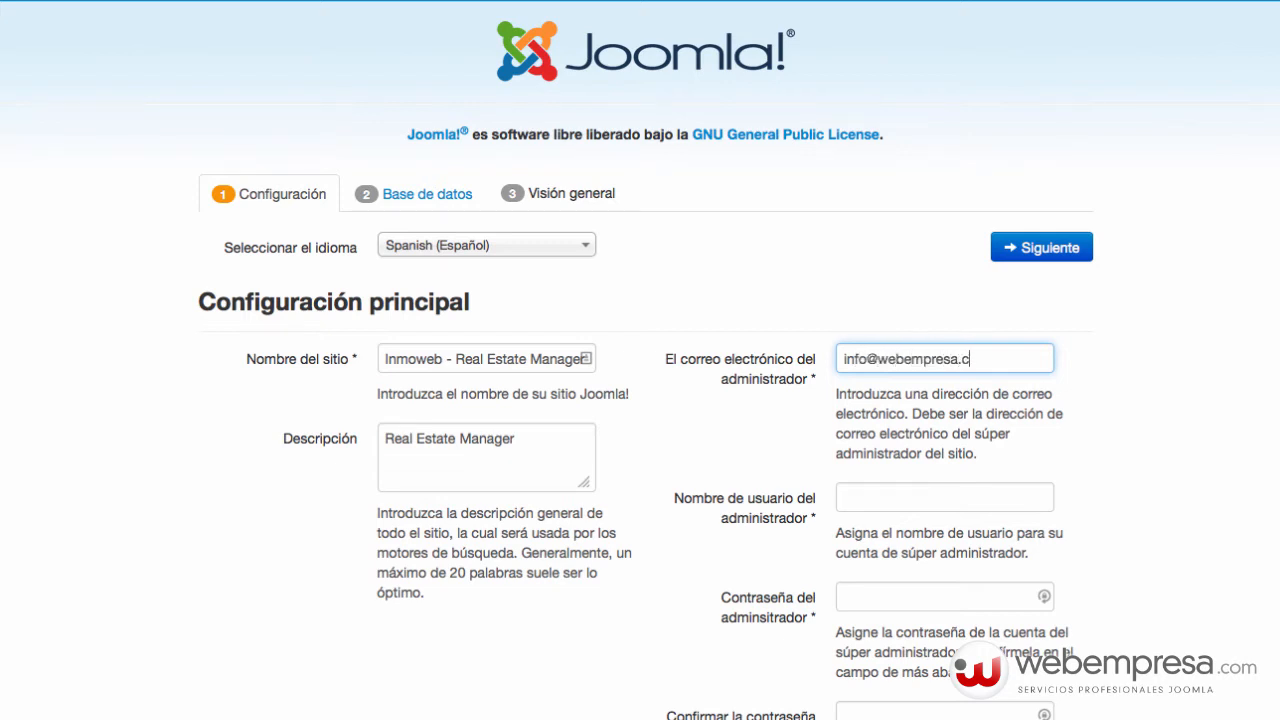
key("Tab")
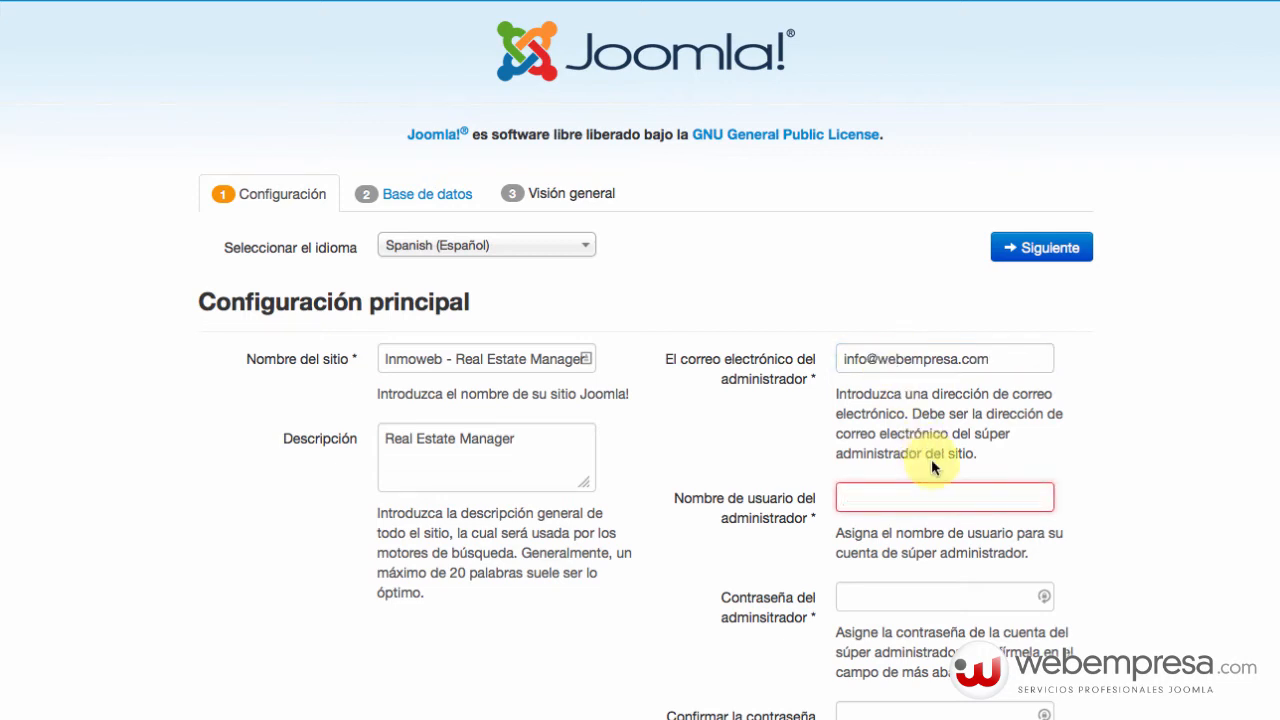
scroll(1000, 430, "down", 1)
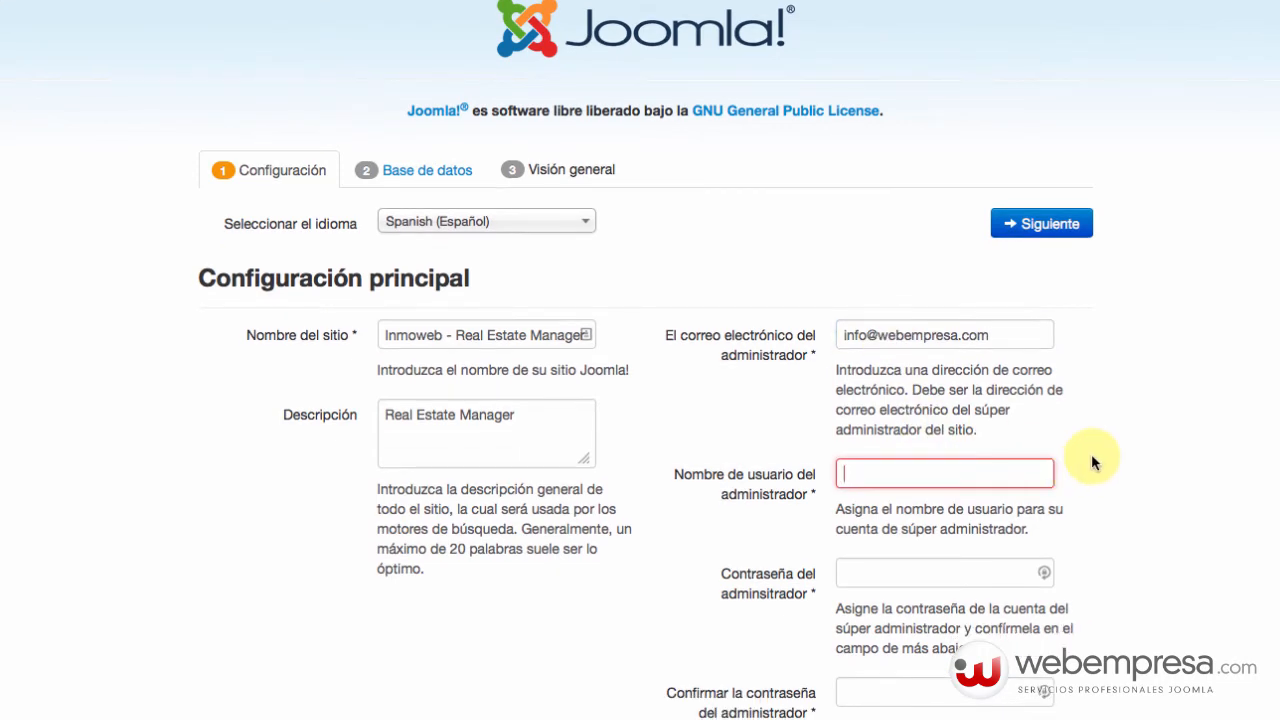
type("admin")
key("Tab")
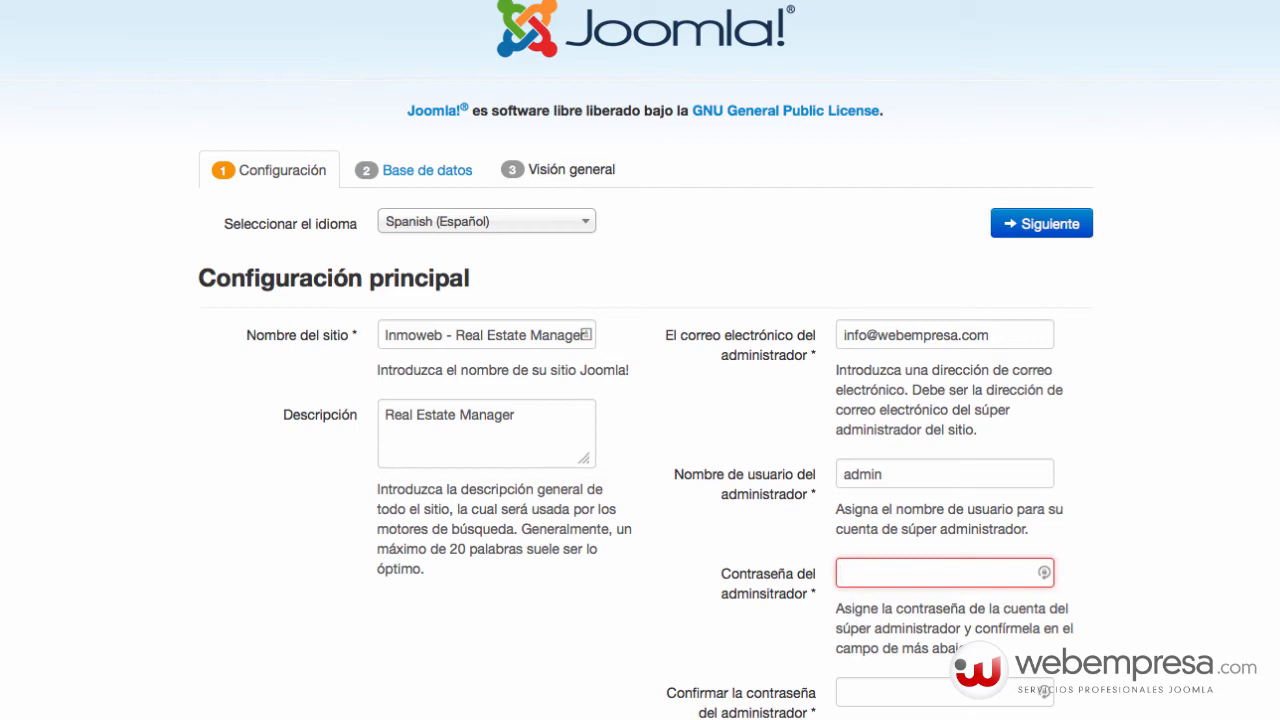
double_click(933, 474)
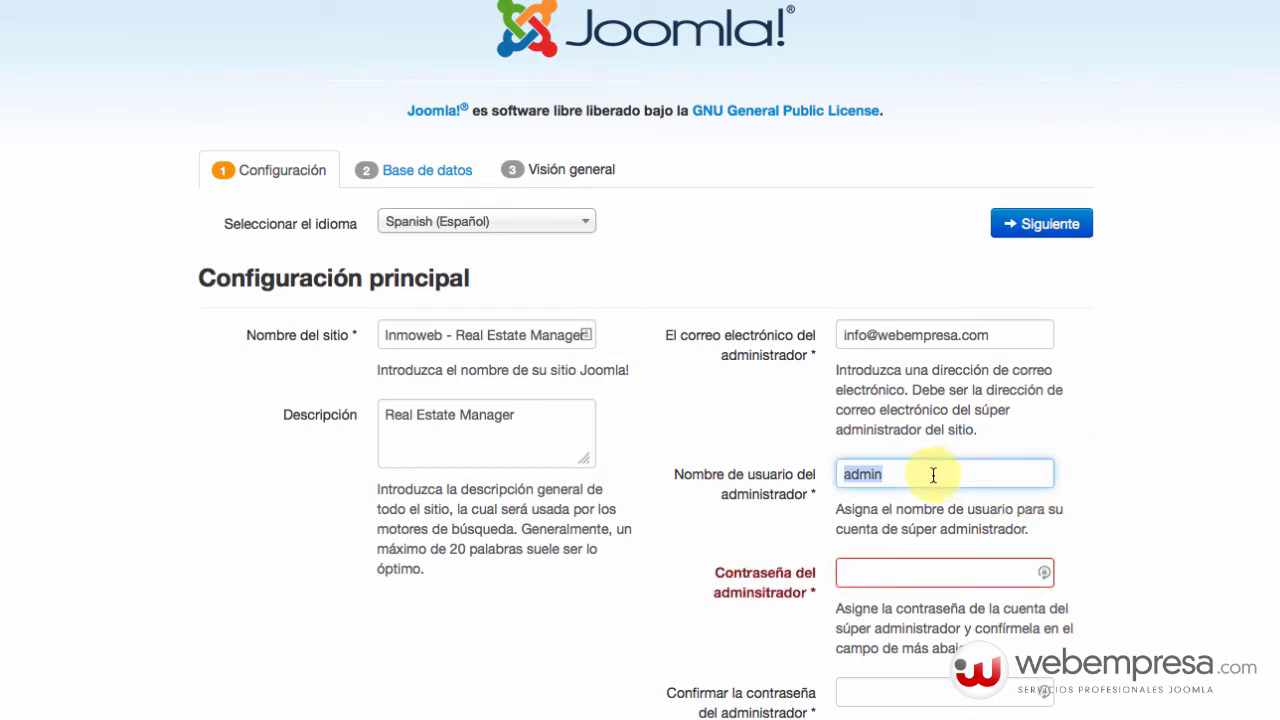
Enter and confirm the administrator password, then continue with Siguiente.
left_click(921, 572)
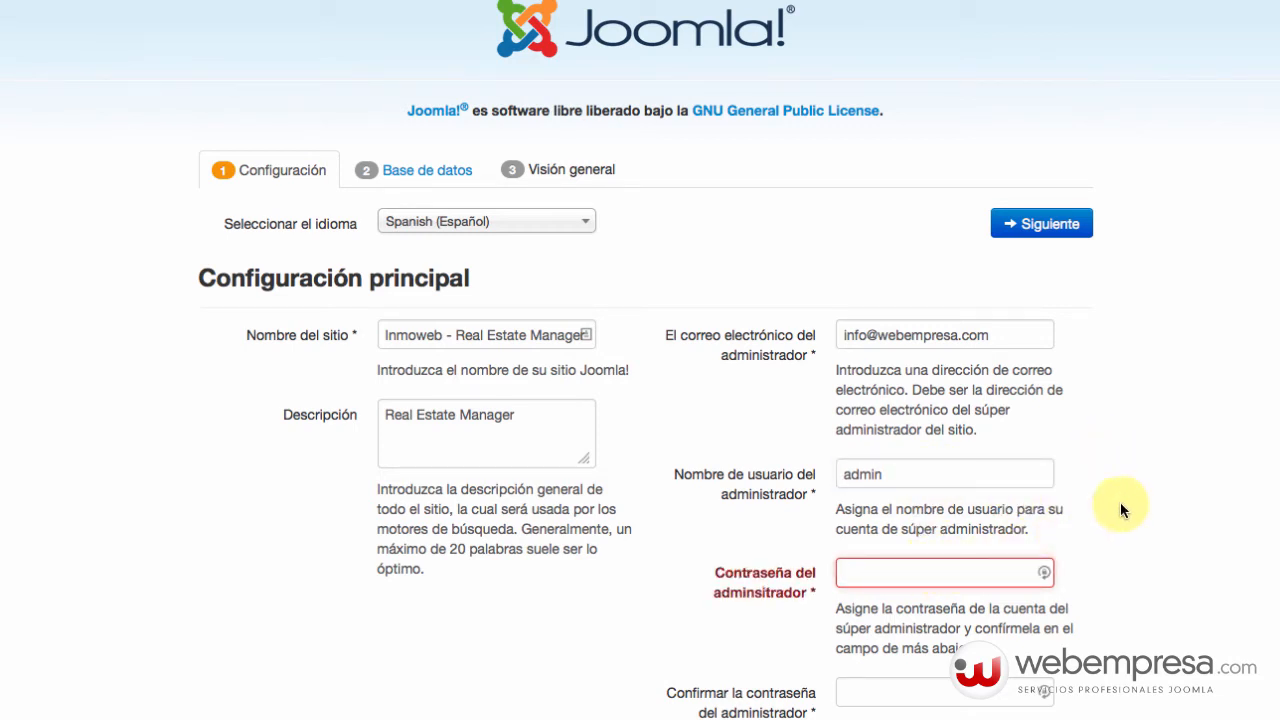
type("••")
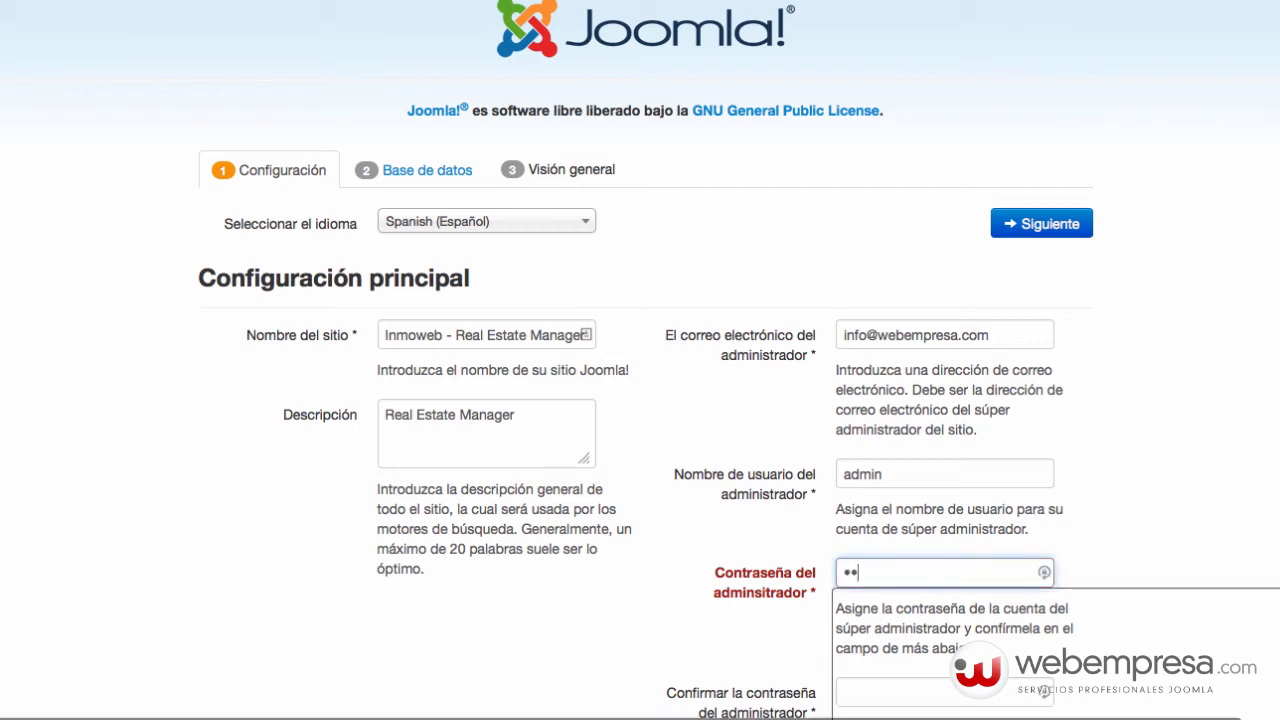
type("••••••••")
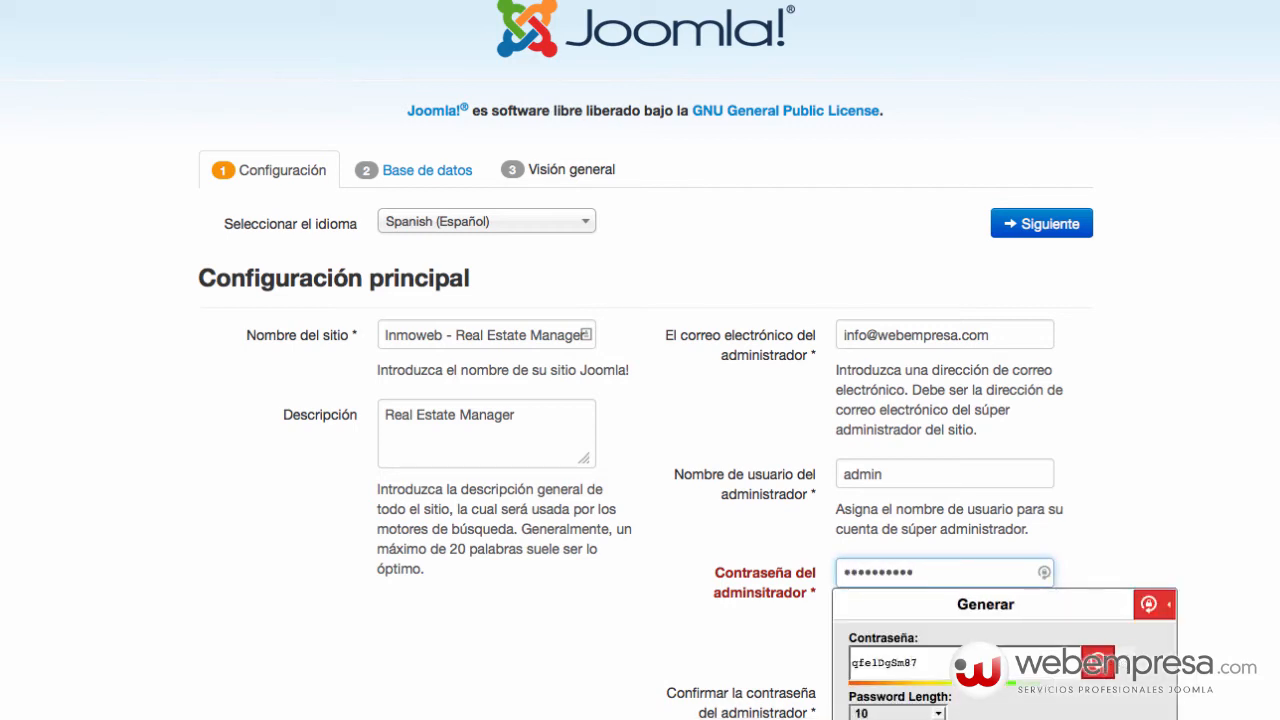
type("••••")
key("Tab")
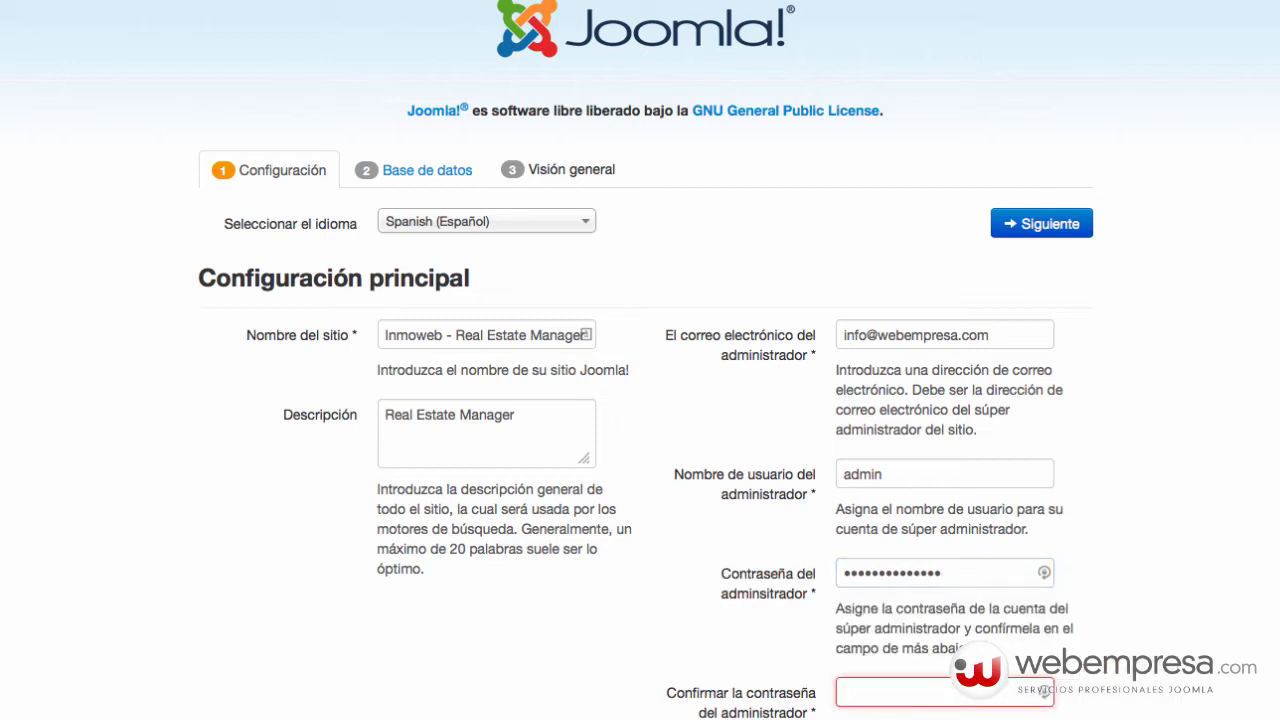
type("•••••")
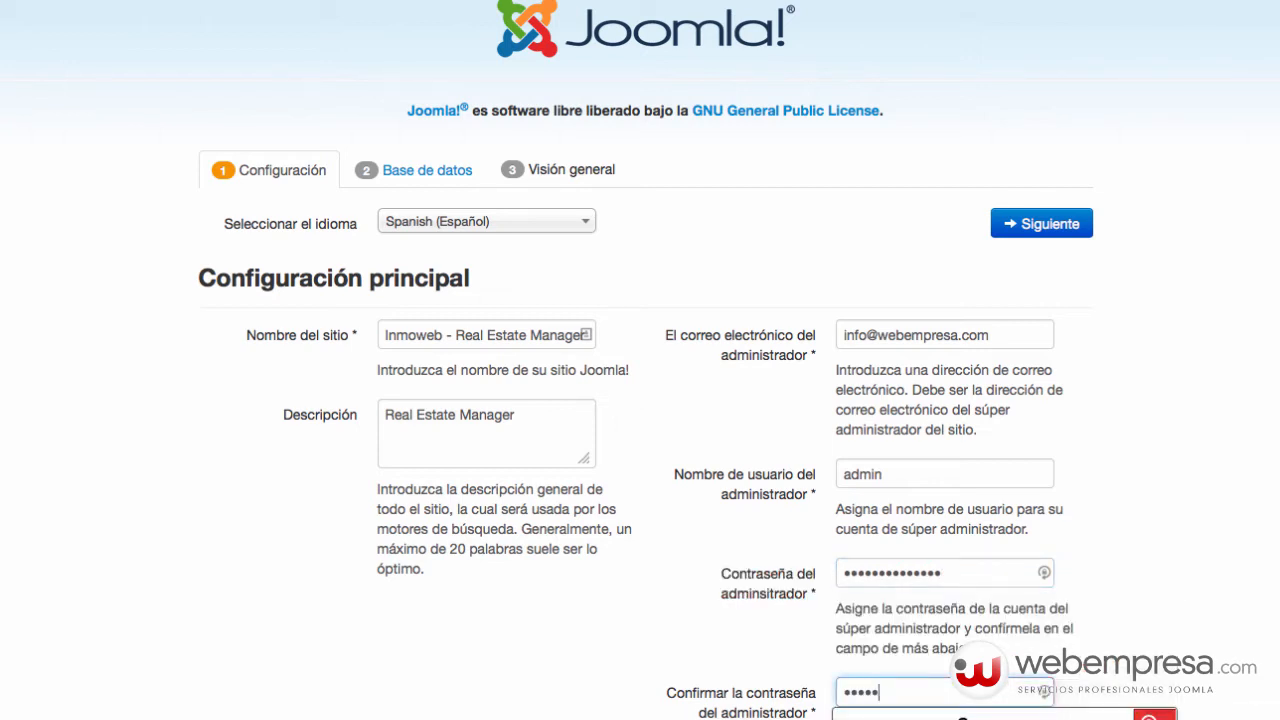
type("•••••••••")
left_click(1155, 440)
scroll(1150, 445, "down", 3)
scroll(1149, 443, "up", 3)
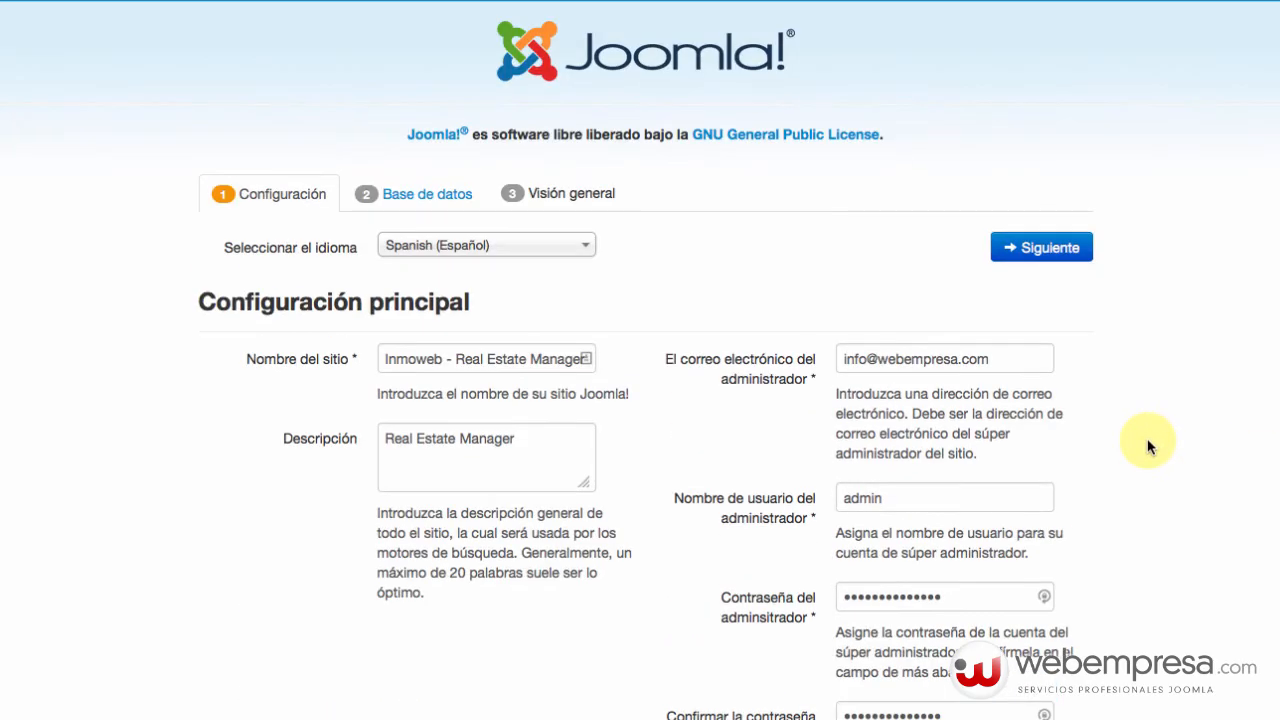
scroll(1149, 443, "down", 3)
scroll(1147, 447, "up", 3)
left_click(1030, 248)
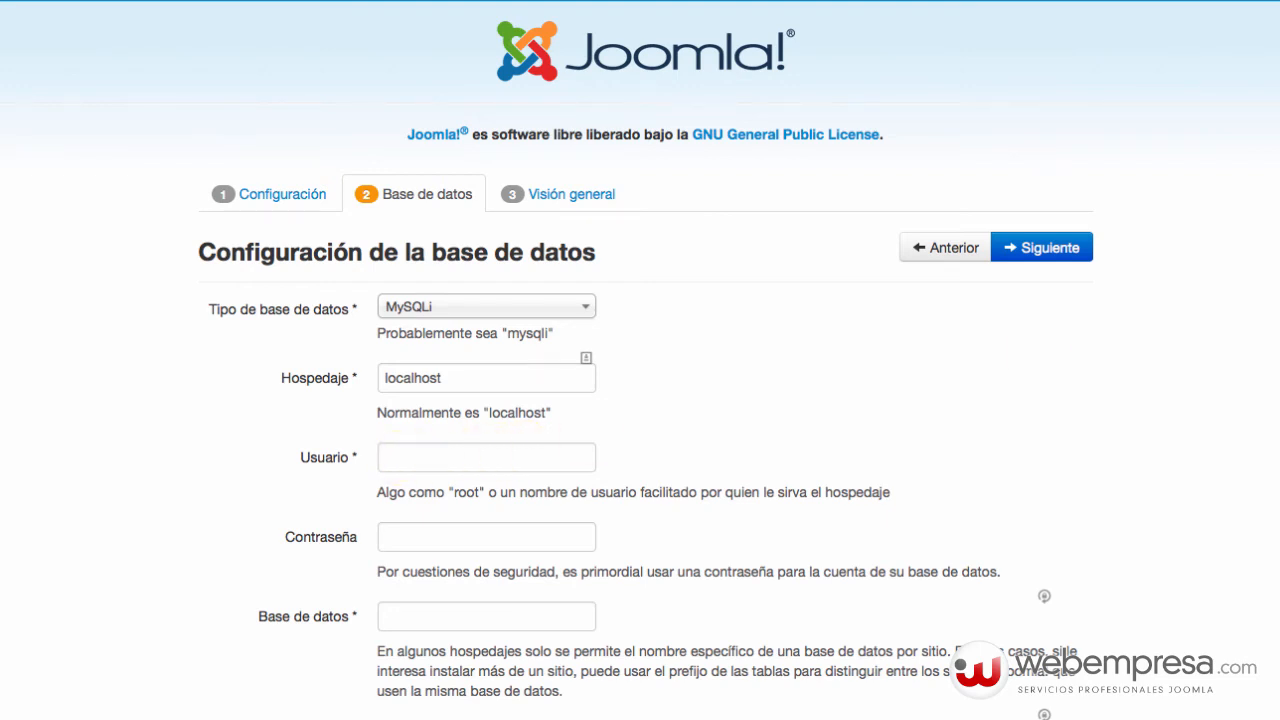
Paste in the inmoweb database user, database name and password, keeping table prefix lns4t_.
left_click(461, 458)
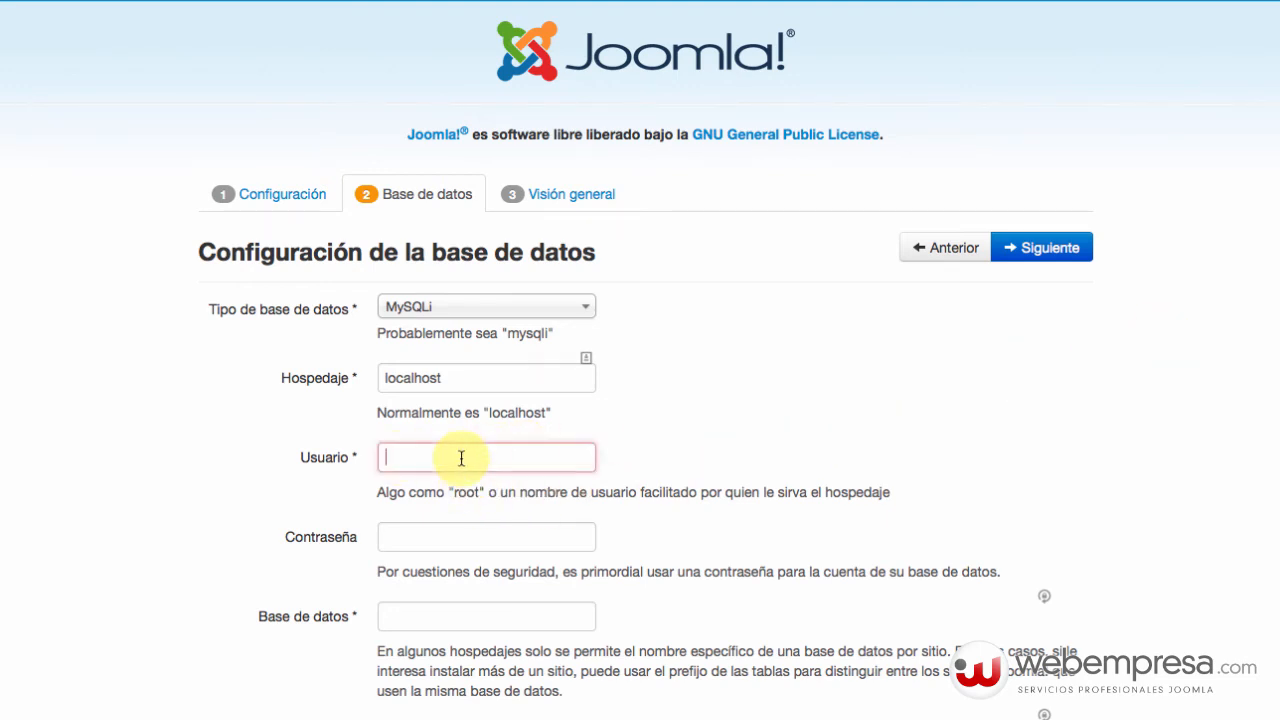
type("gnumax40_inmoweb")
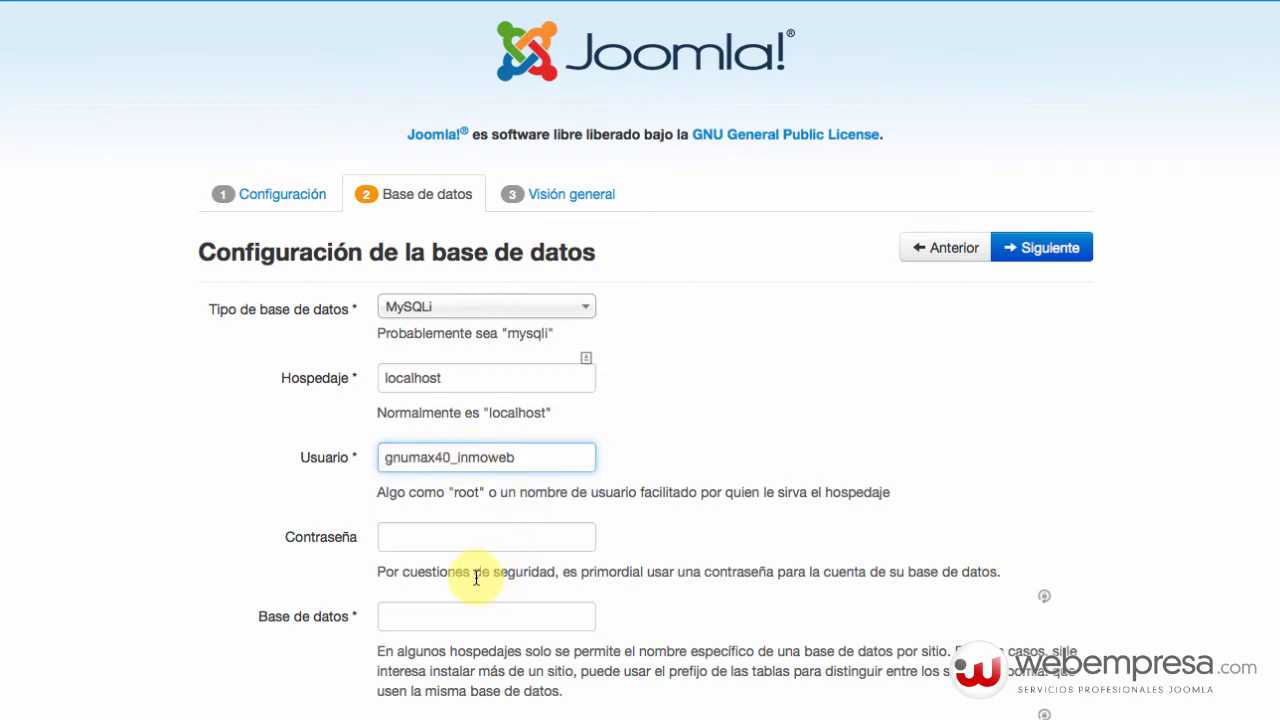
left_click(438, 614)
type("gnumax40_inmoweb")
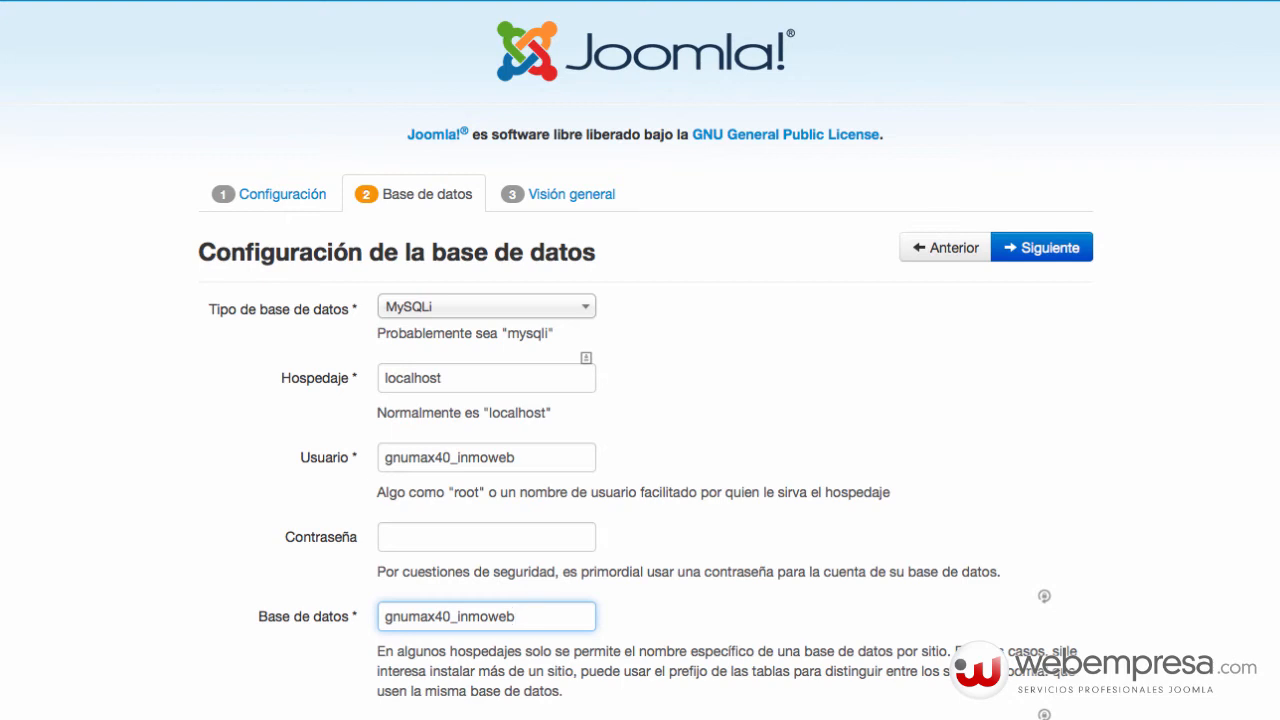
key("Tab")
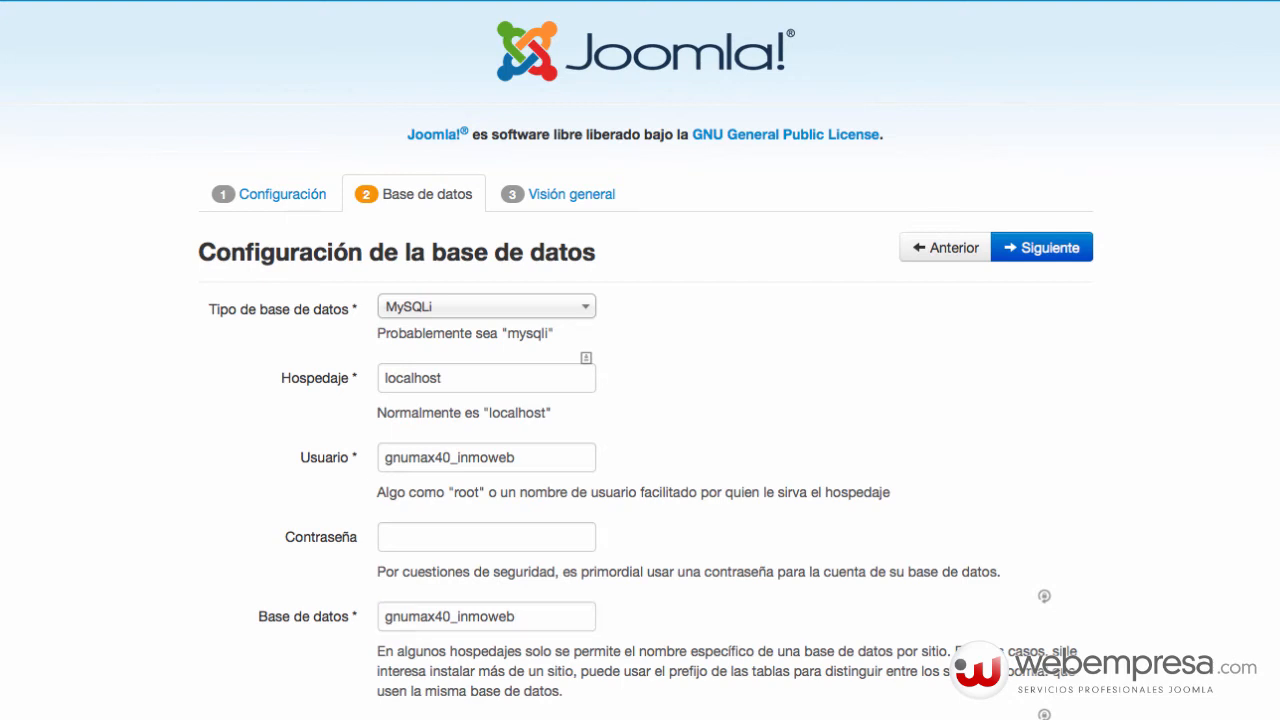
left_click(415, 536)
key("super+v")
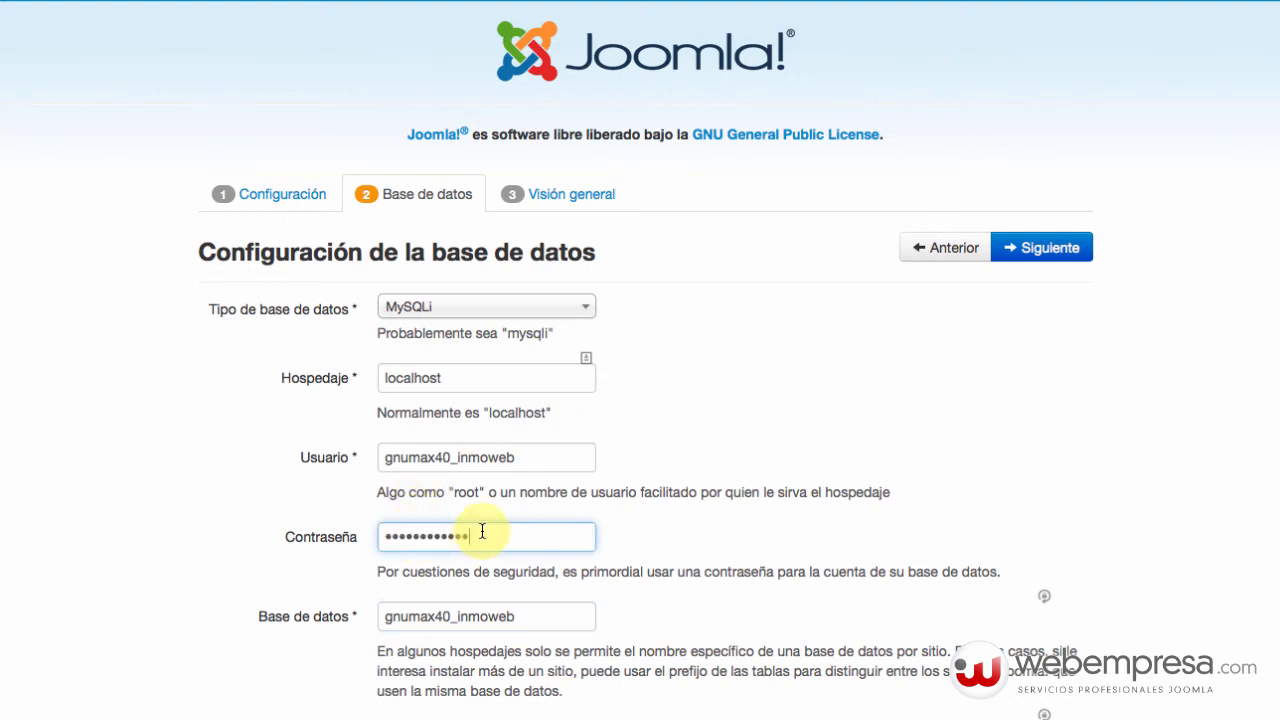
left_click(685, 520)
scroll(690, 522, "down", 3)
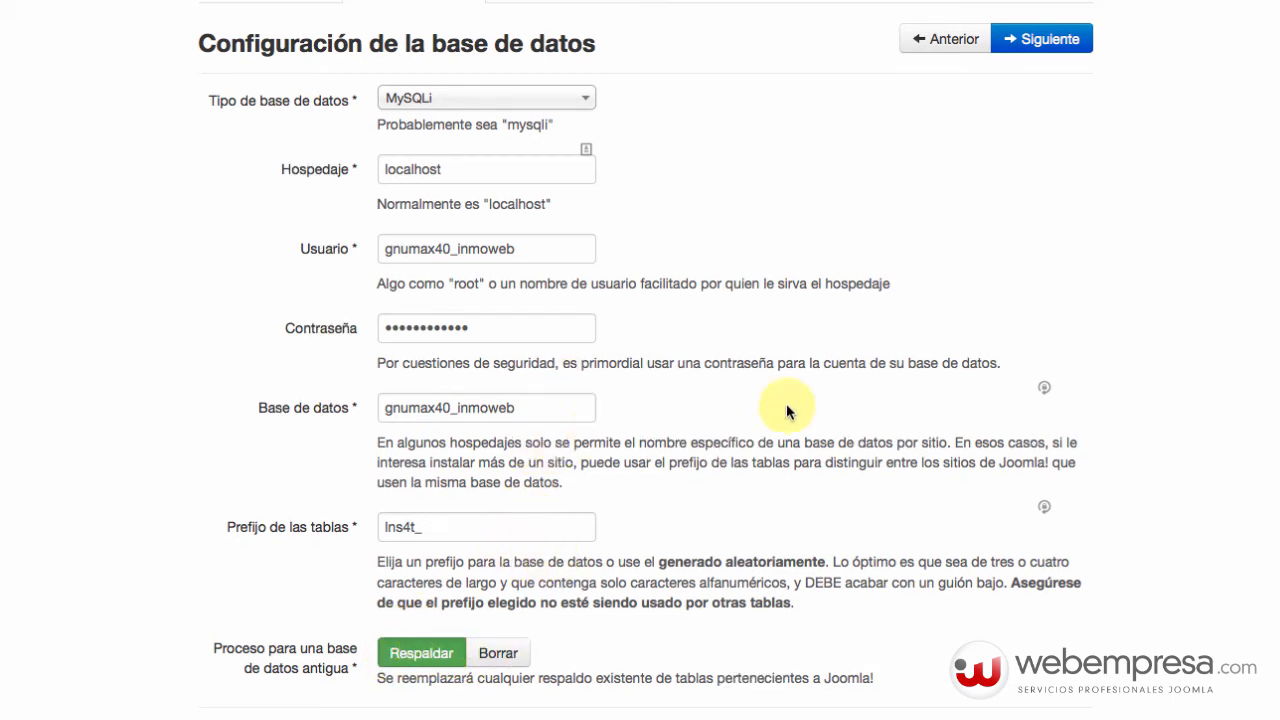
Review the Visión general summary and install Joomla with sample data left on Ninguno.
left_click(1028, 249)
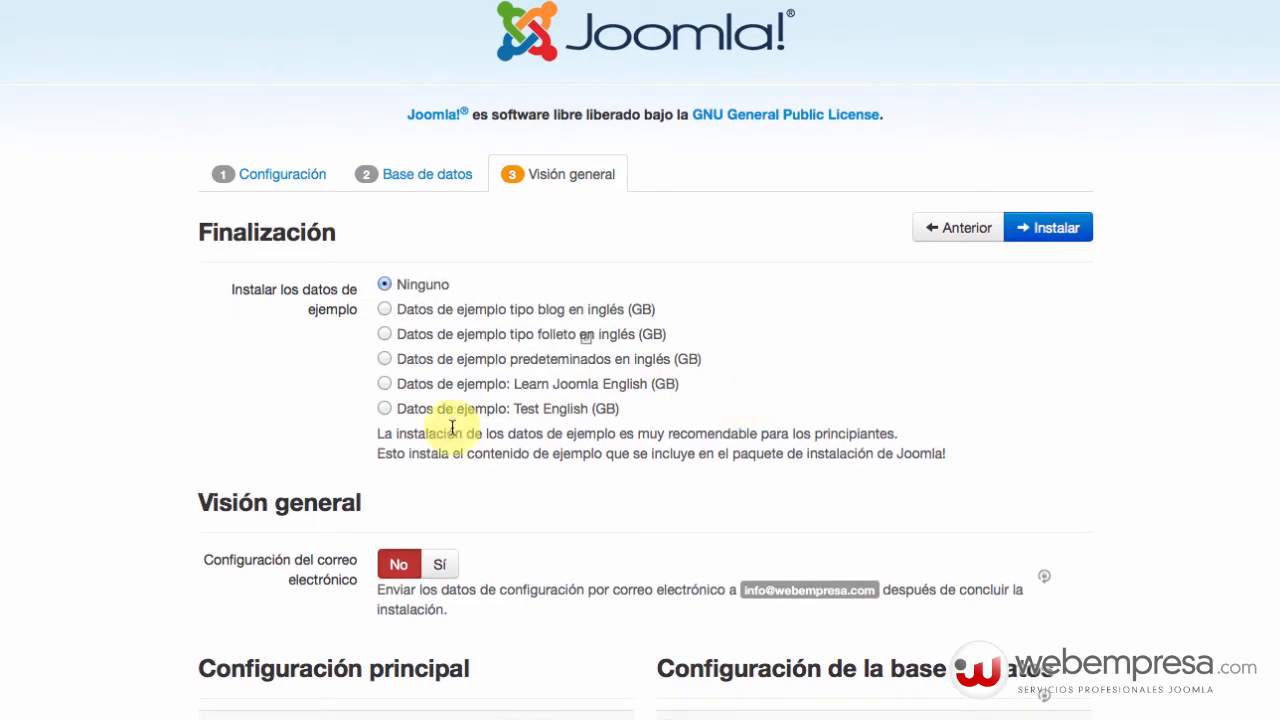
scroll(457, 490, "down", 3)
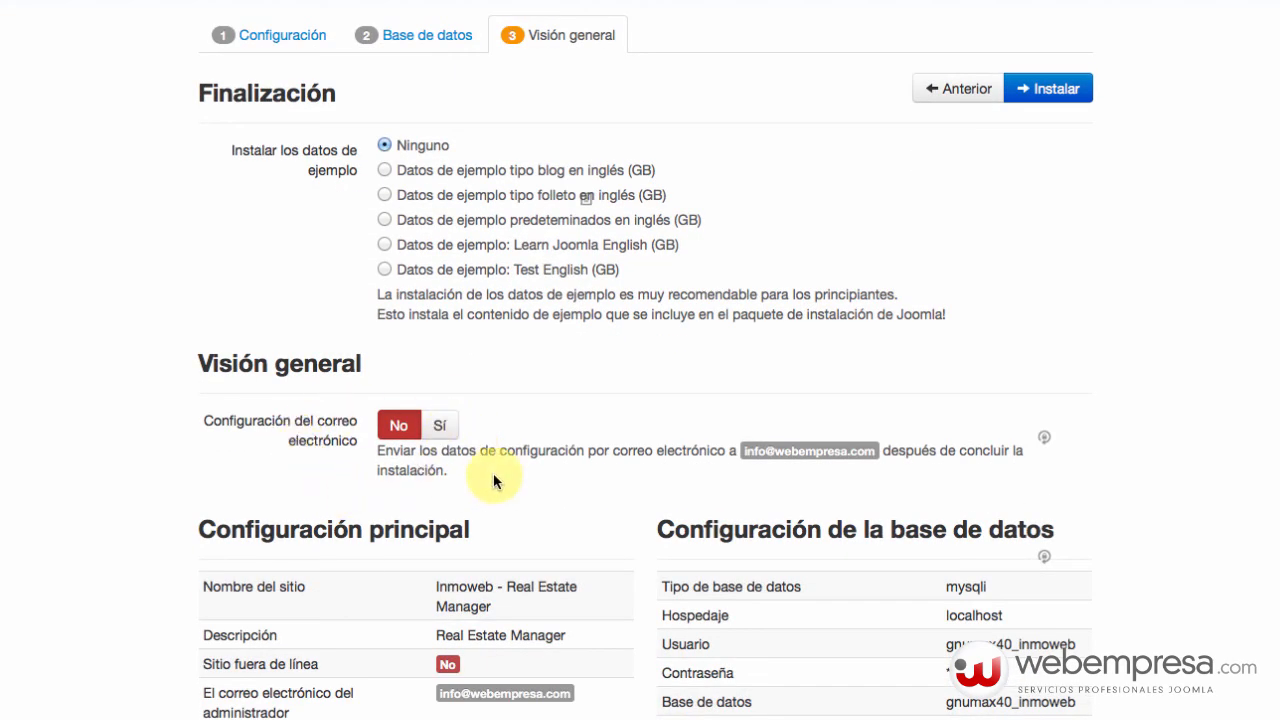
scroll(491, 475, "down", 1)
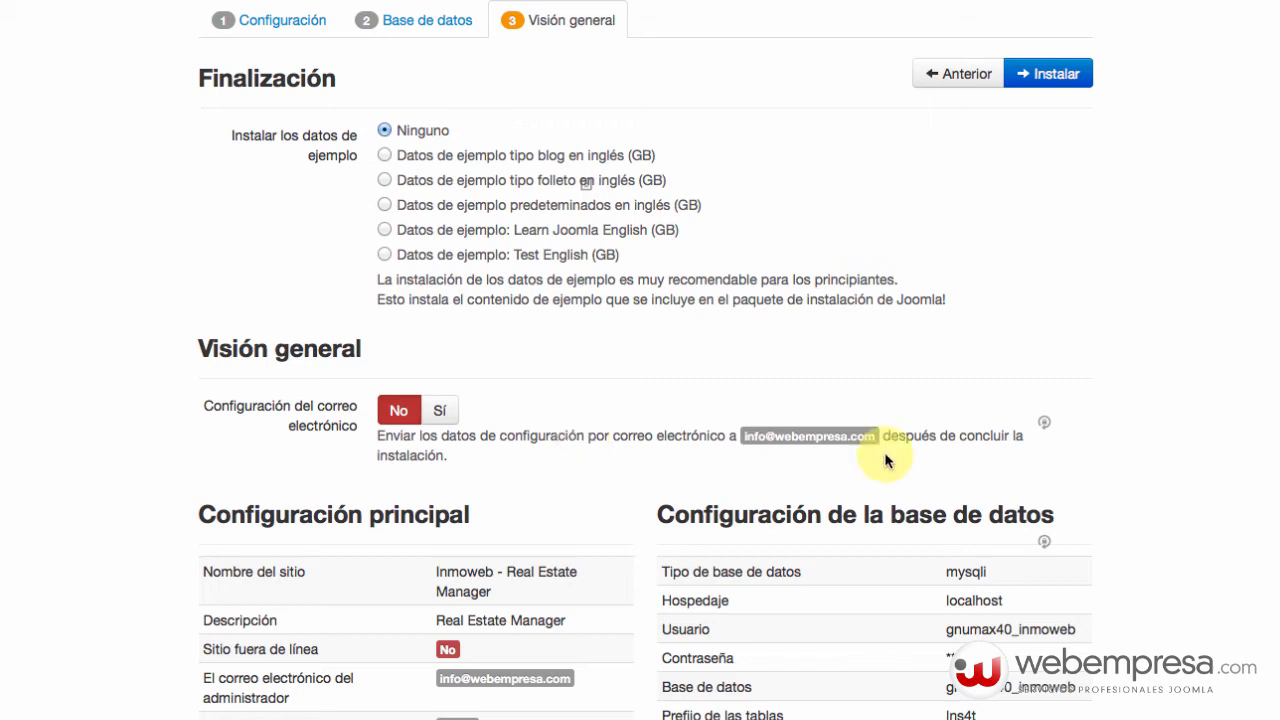
scroll(535, 487, "down", 5)
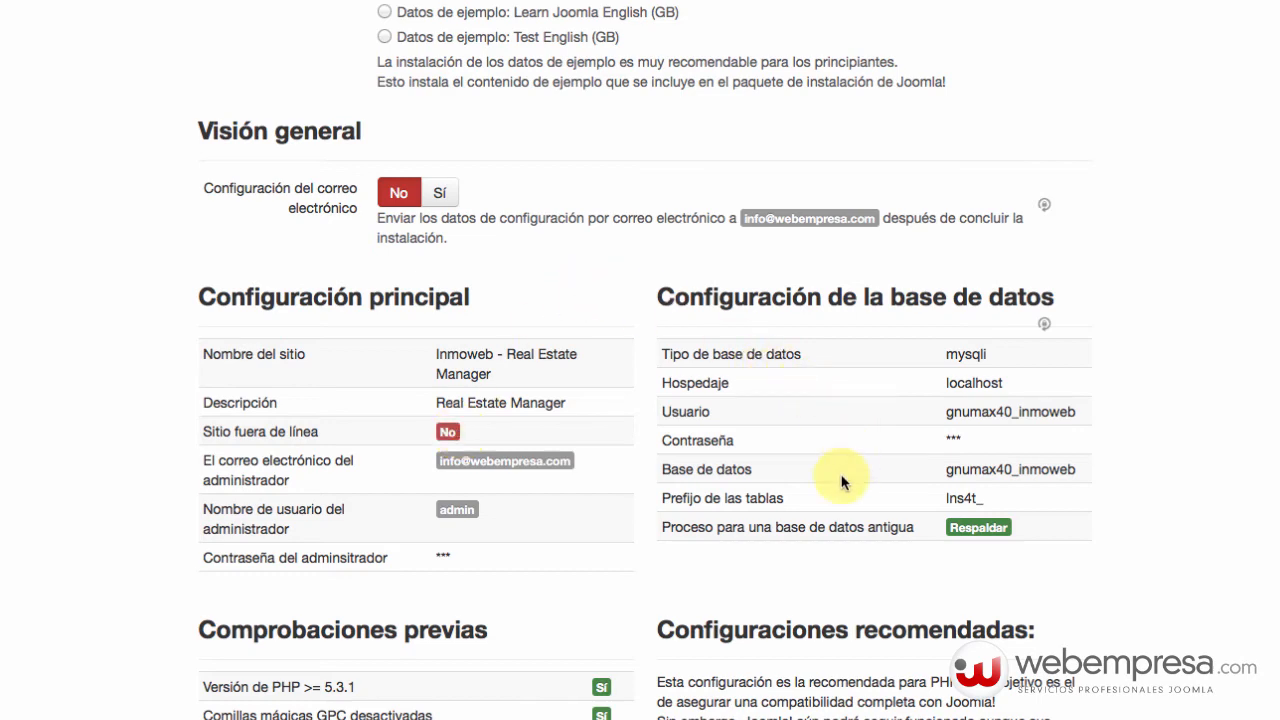
scroll(896, 391, "down", 8)
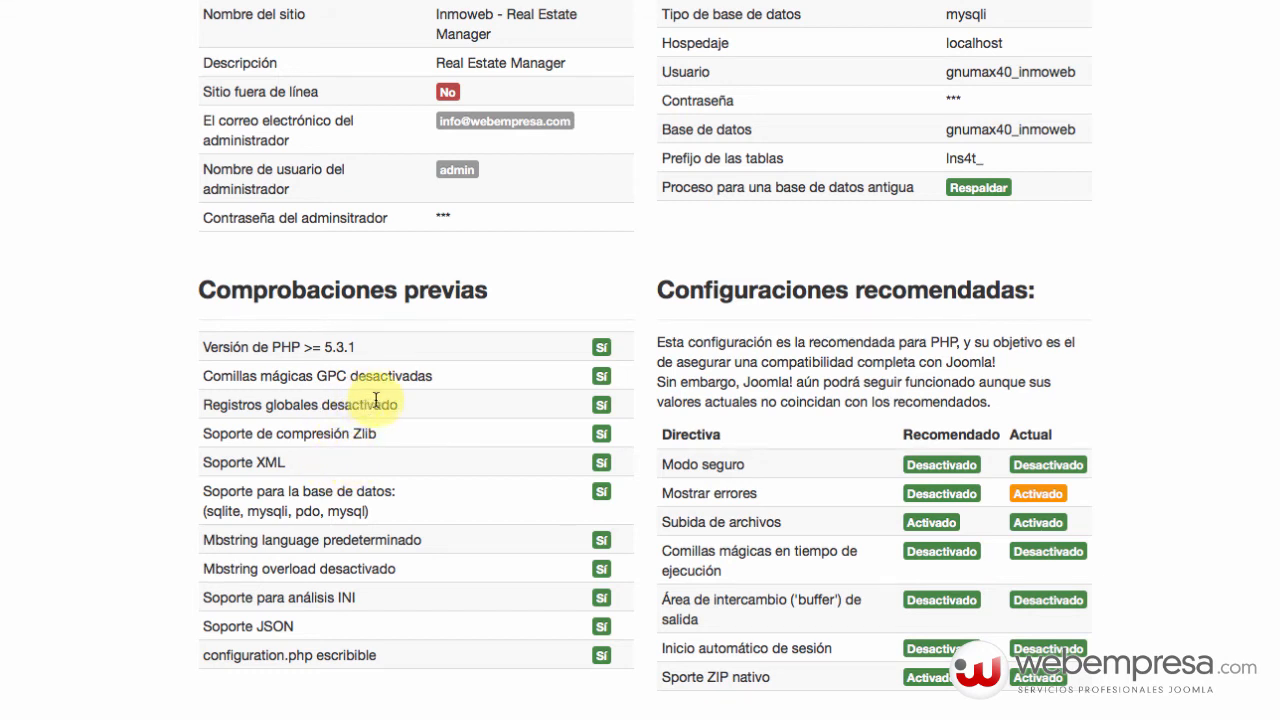
scroll(463, 406, "up", 5)
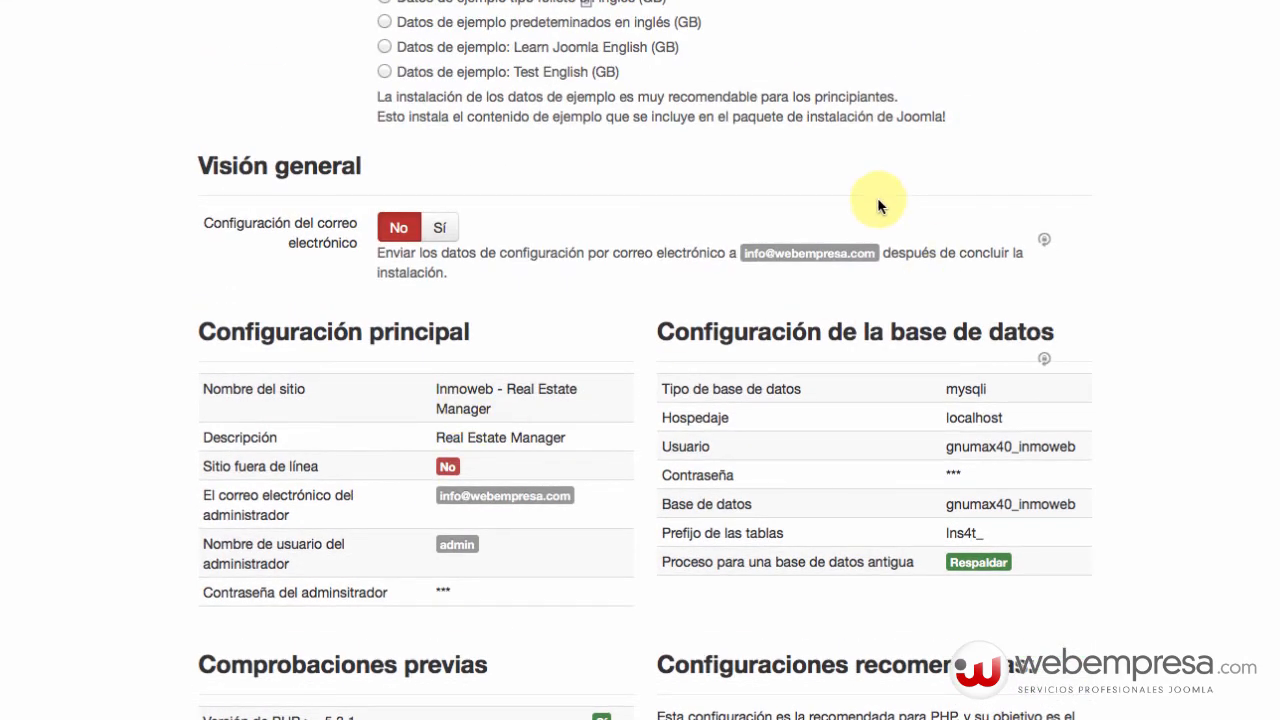
scroll(779, 573, "up", 5)
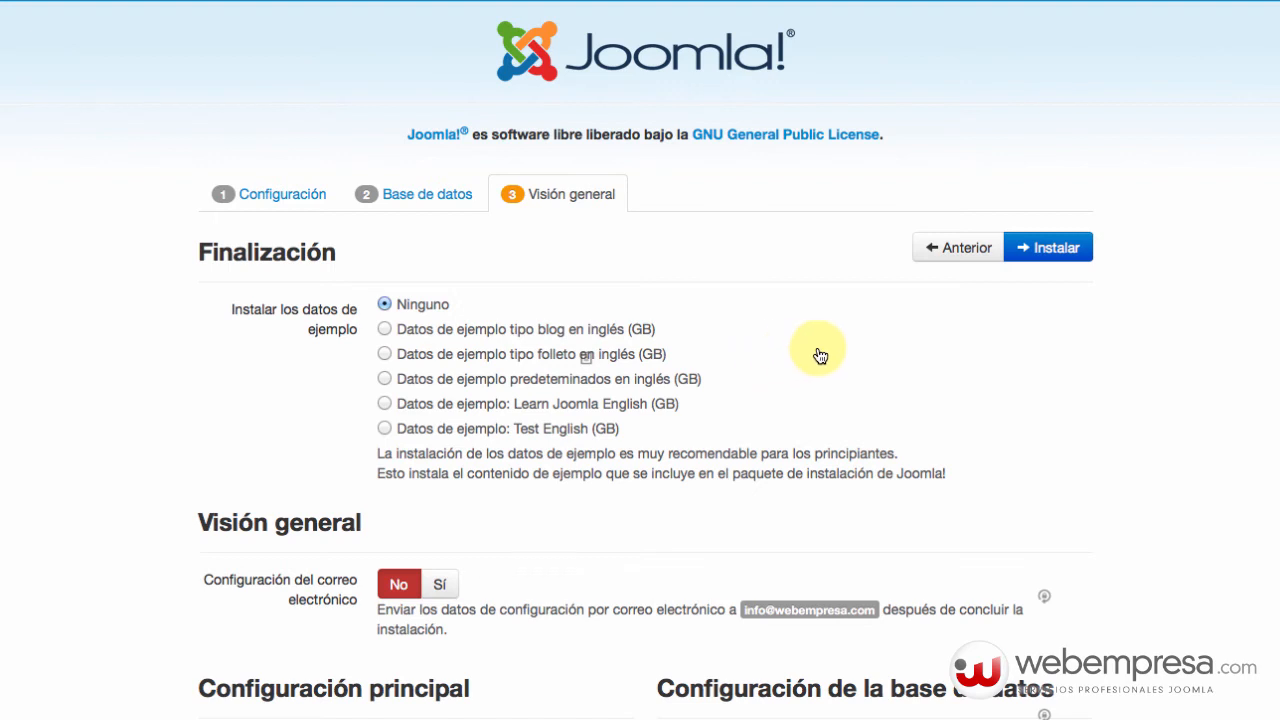
left_click(1030, 248)
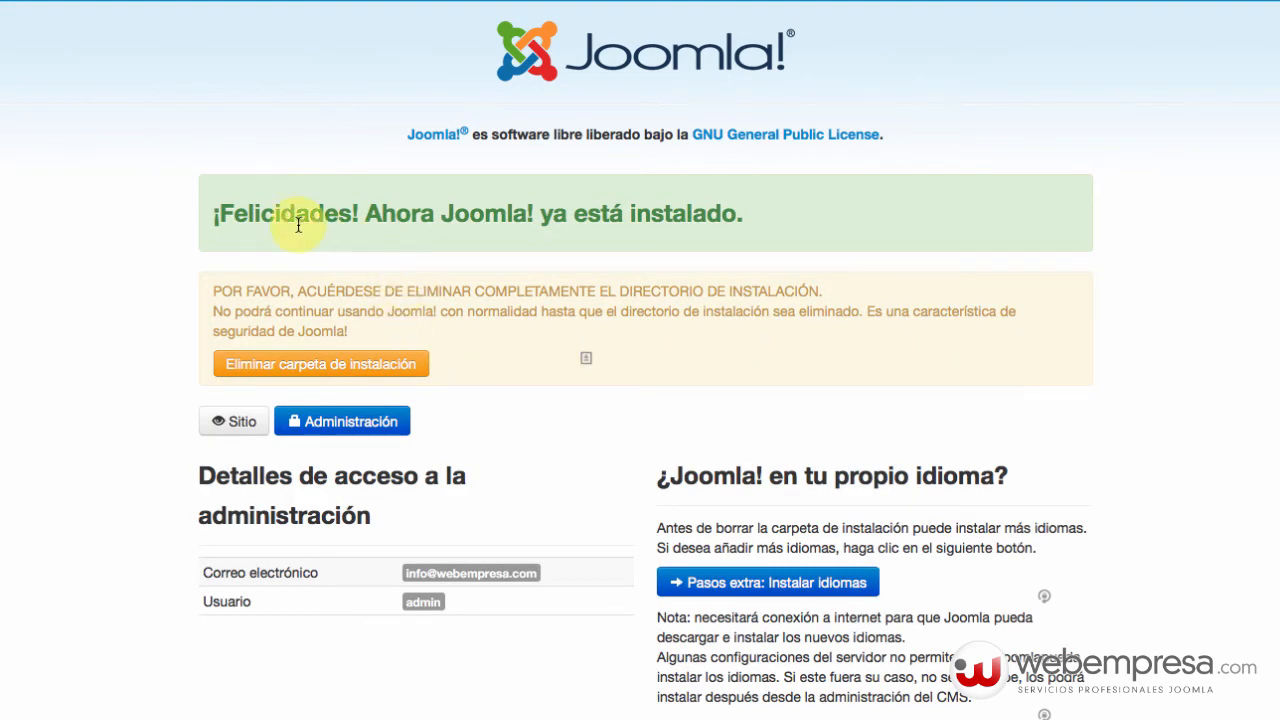
Delete the installation folder and go to the Administración login page.
left_click(345, 368)
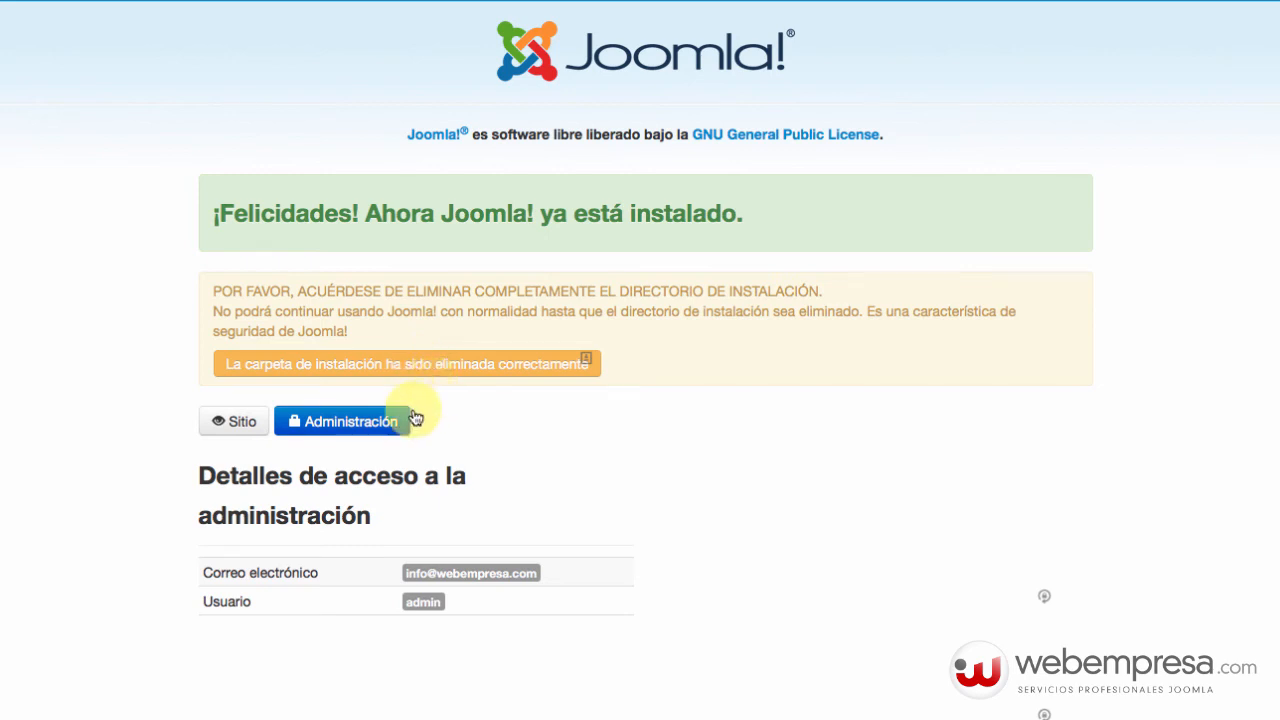
left_click(373, 424)
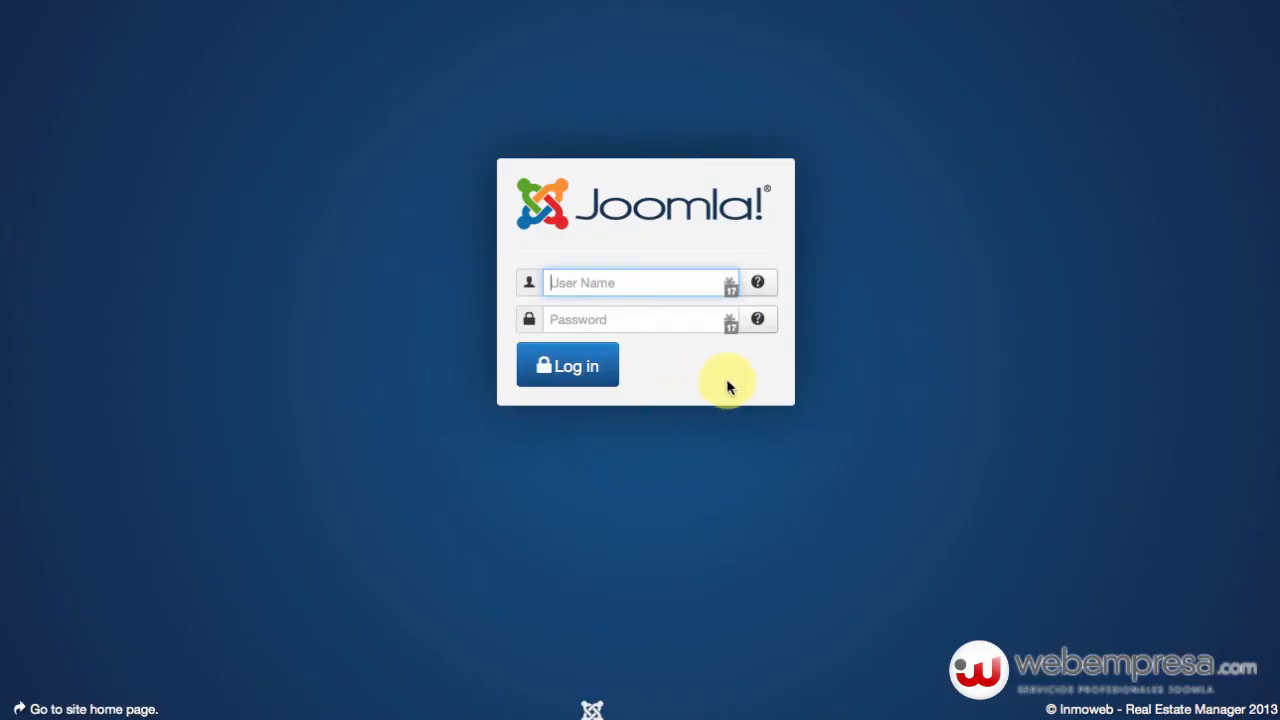
Log in to the administrator with username admin and its password.
type("admin")
key("Tab")
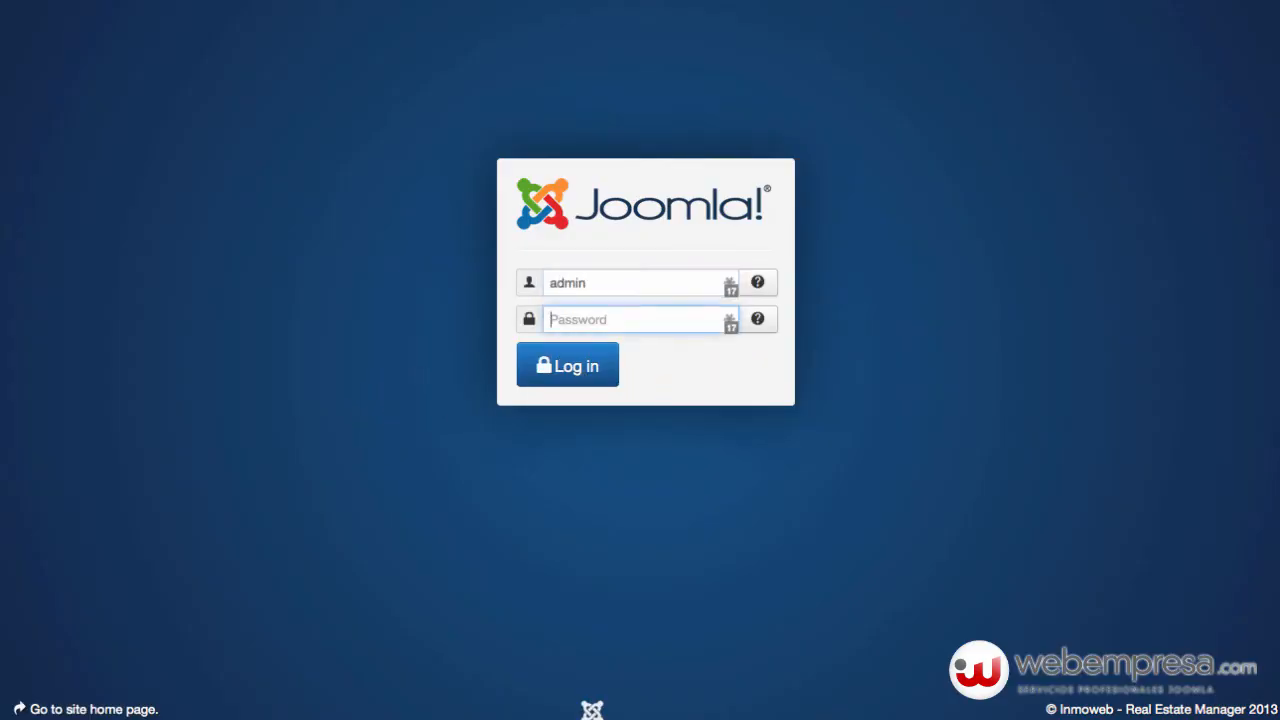
type("*********")
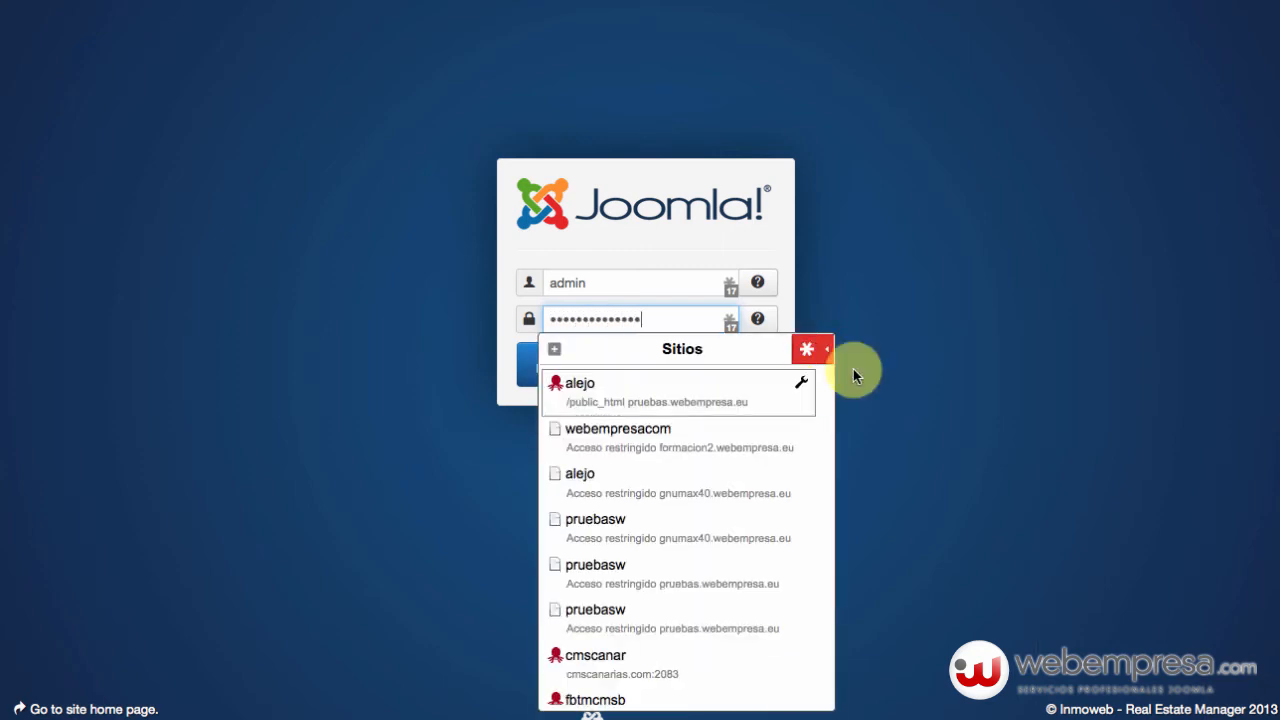
left_click(907, 326)
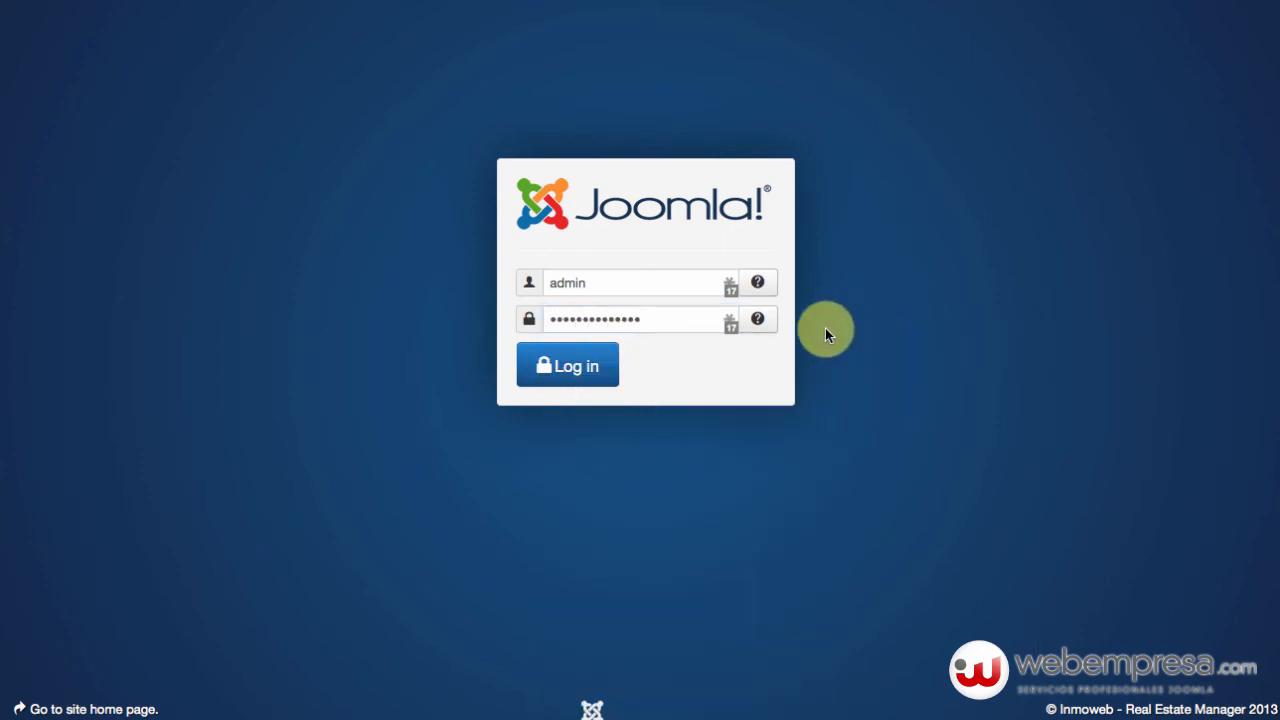
left_click(580, 372)
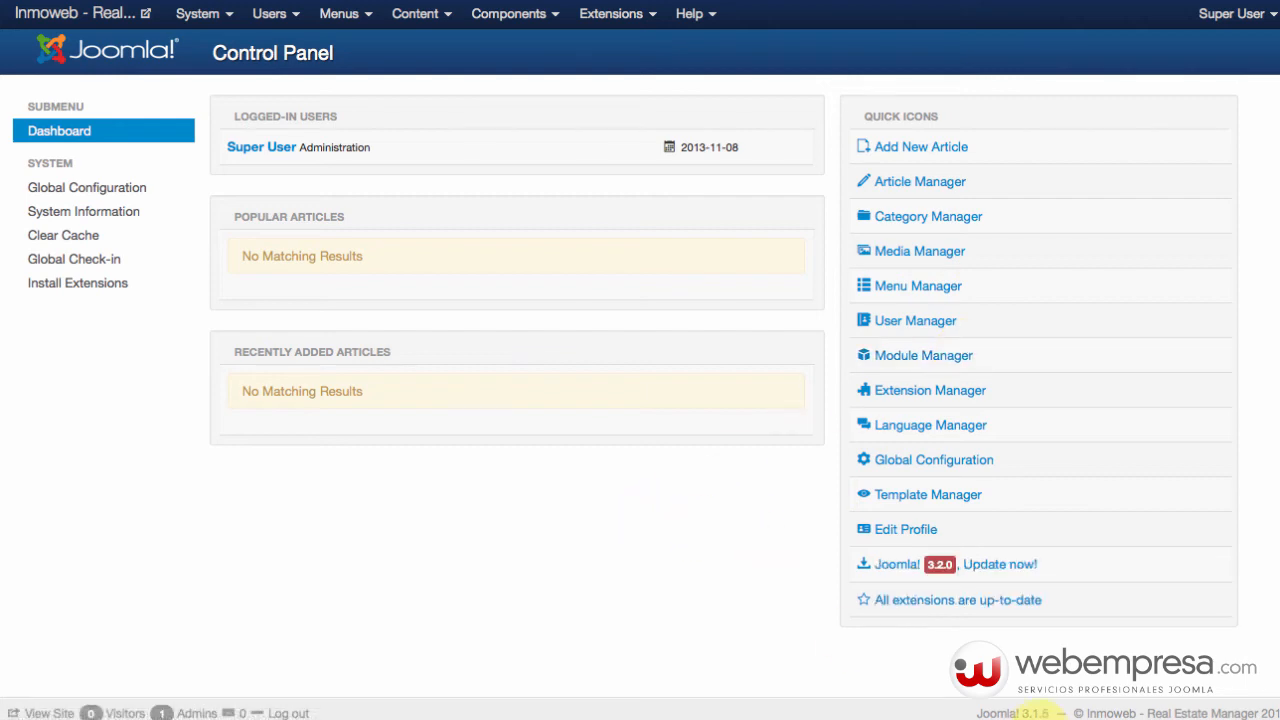
Check the installed version in the footer and browse the Components menu.
left_click_drag(1030, 712, 1050, 712)
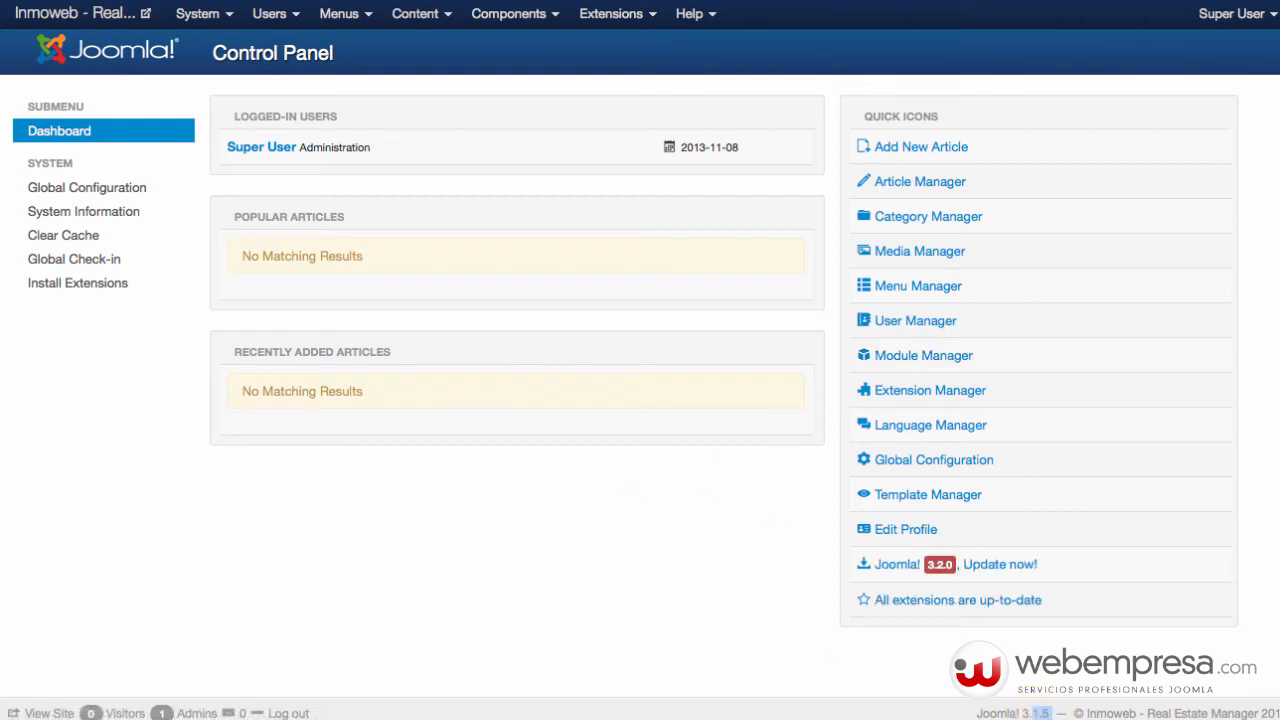
left_click(978, 710)
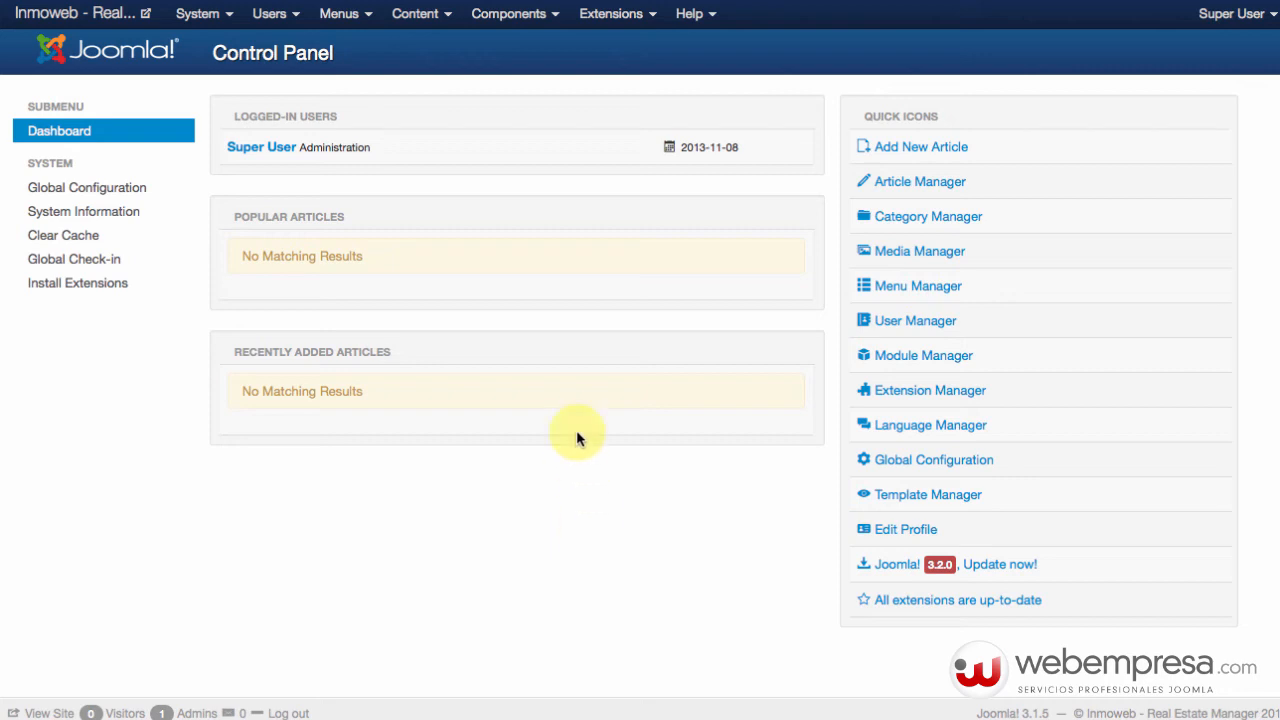
left_click(508, 18)
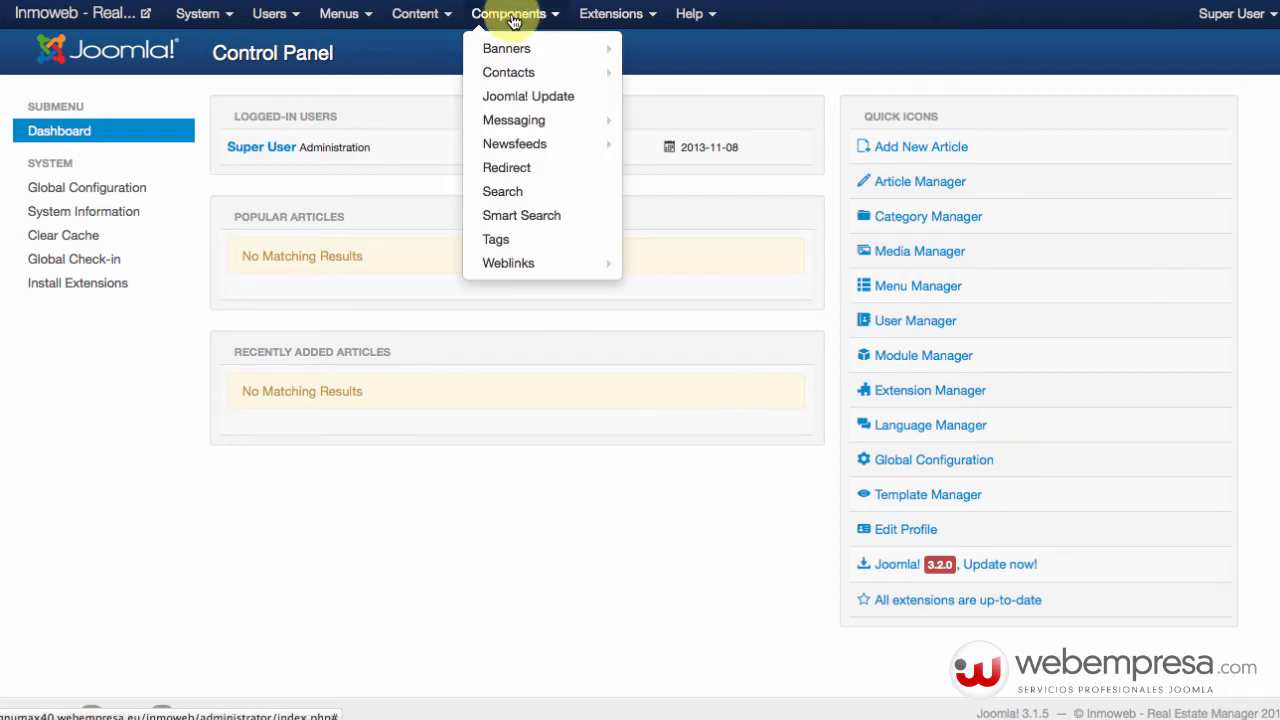
left_click(522, 516)
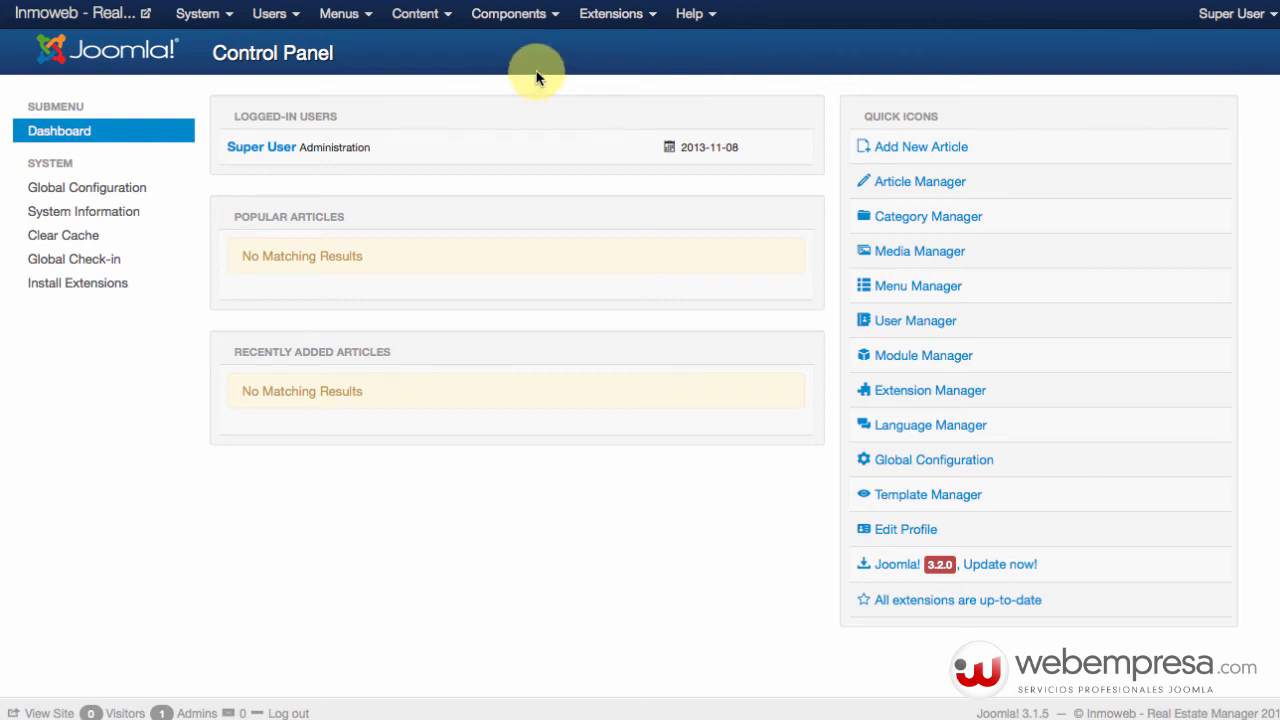
In Components > Joomla! Update, install the update from 3.1.5 to 3.2.0.
left_click(523, 22)
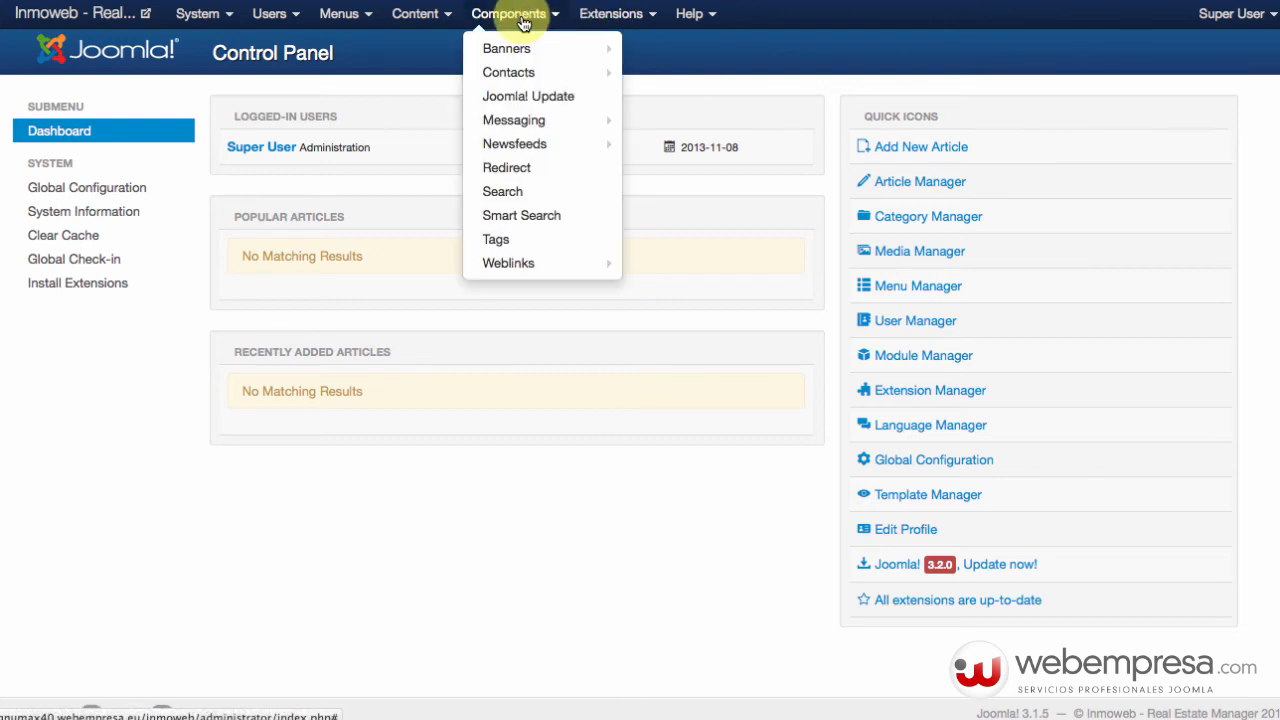
left_click(528, 97)
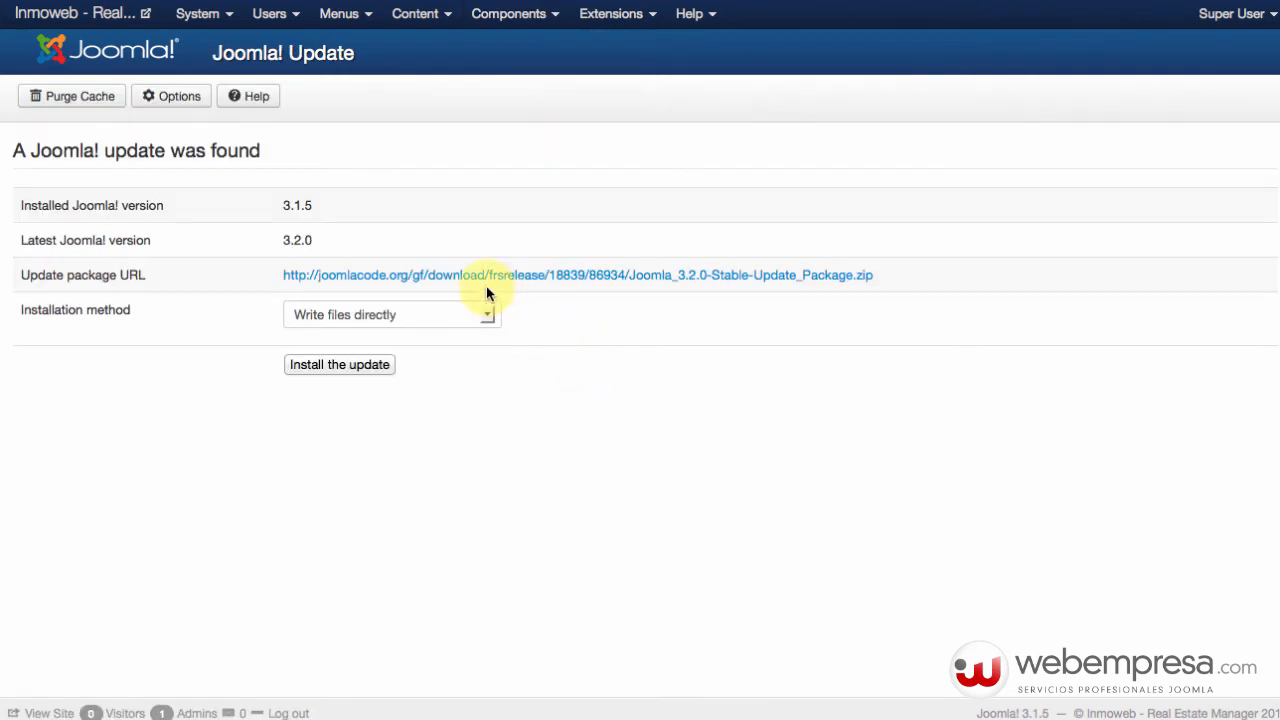
double_click(292, 205)
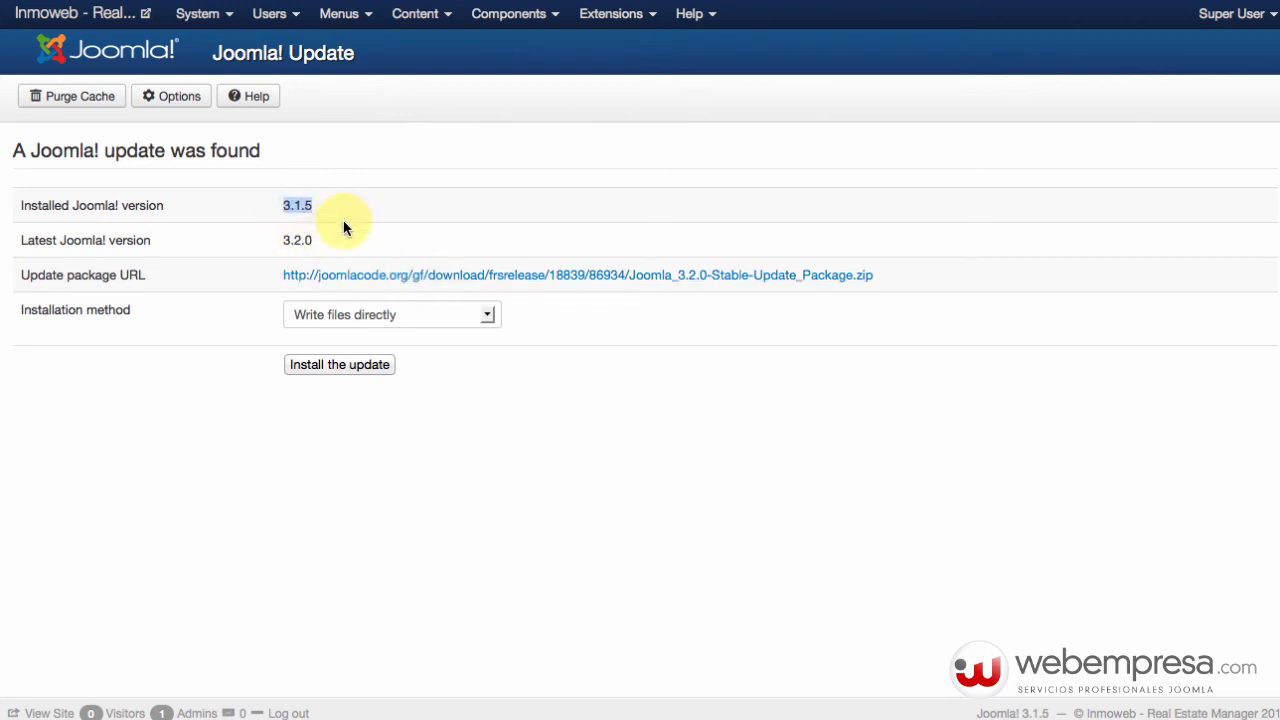
double_click(297, 240)
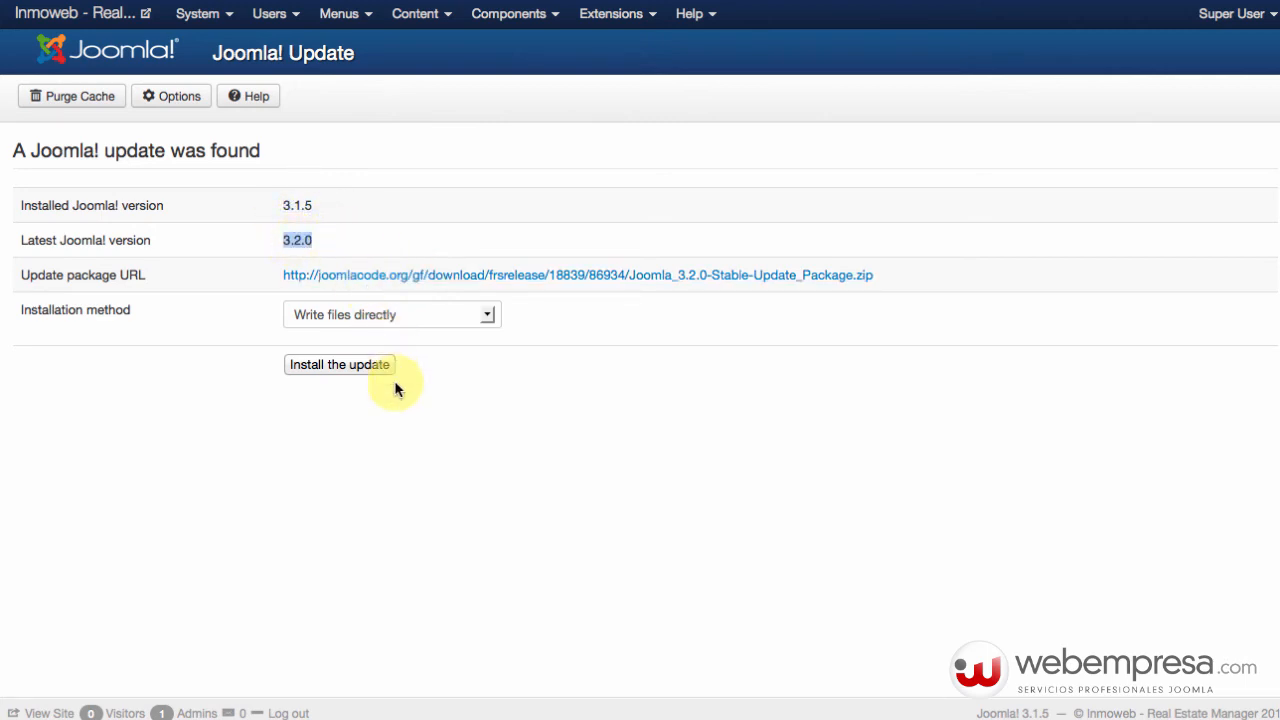
scroll(398, 390, "down", 1)
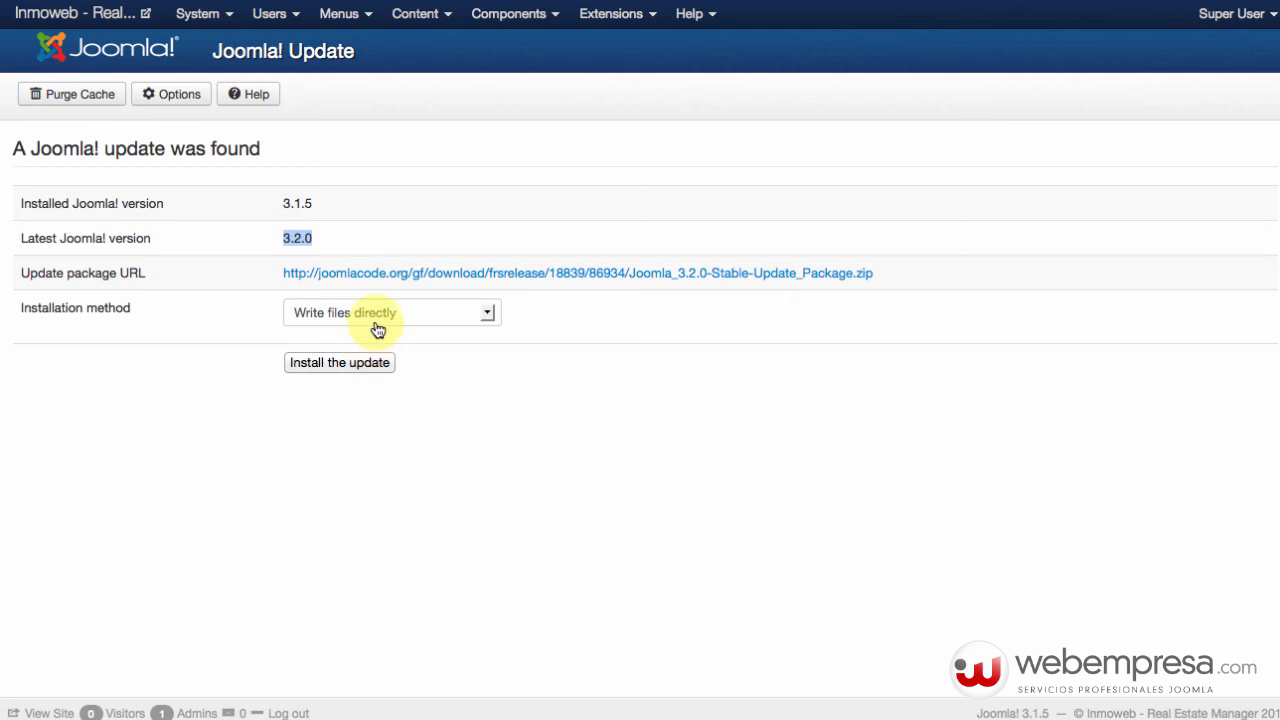
left_click(327, 368)
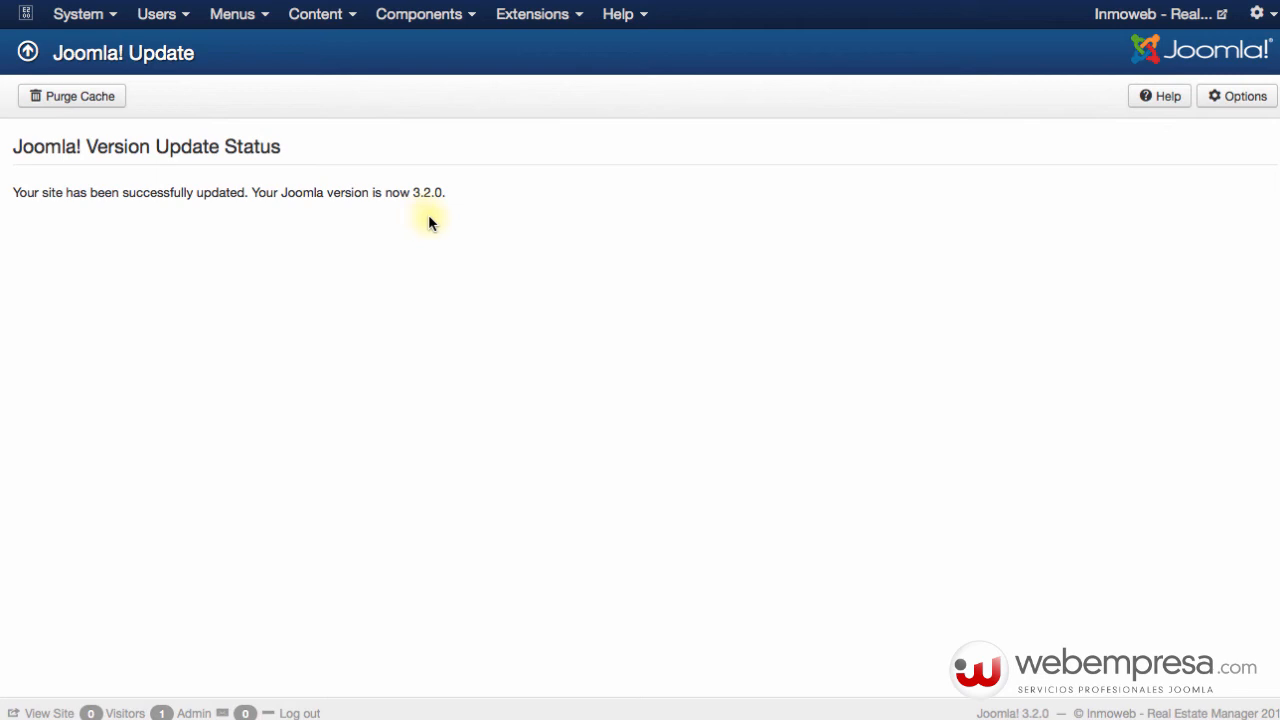
Browse the Components menu, then open Template Manager: Styles showing os_realestate_november_2013 - Default.
left_click(445, 14)
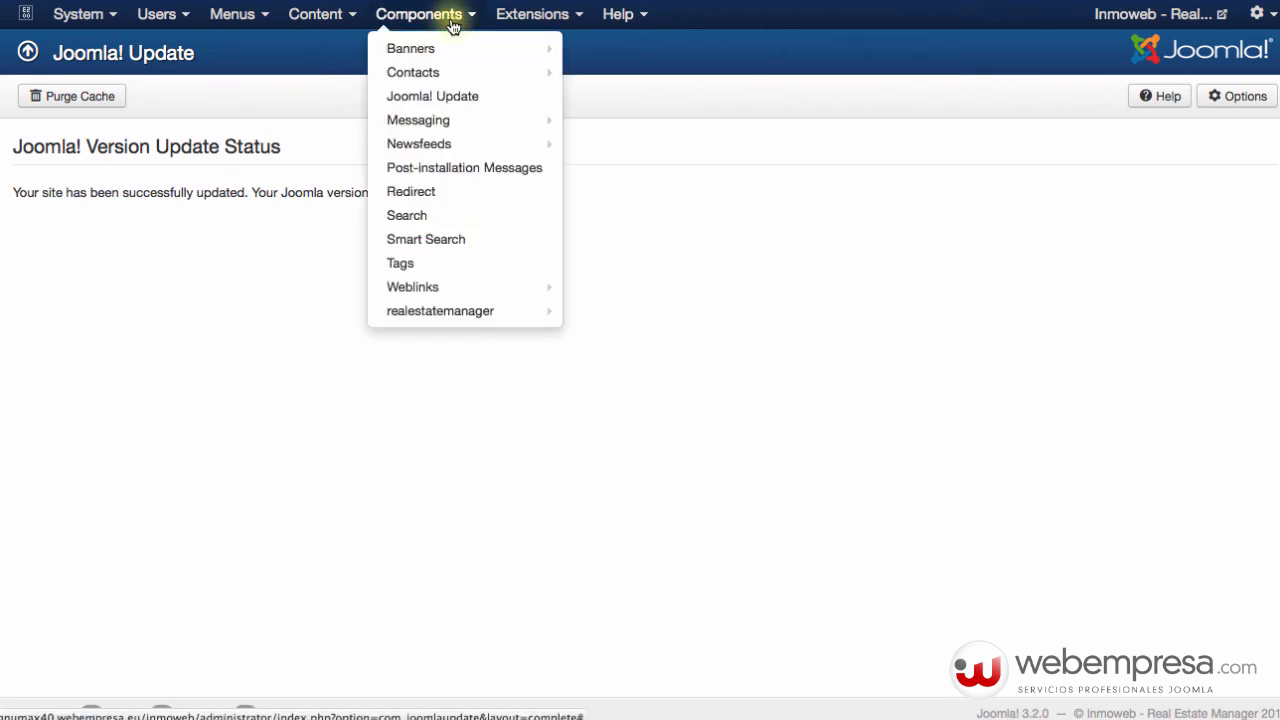
mouse_move(481, 314)
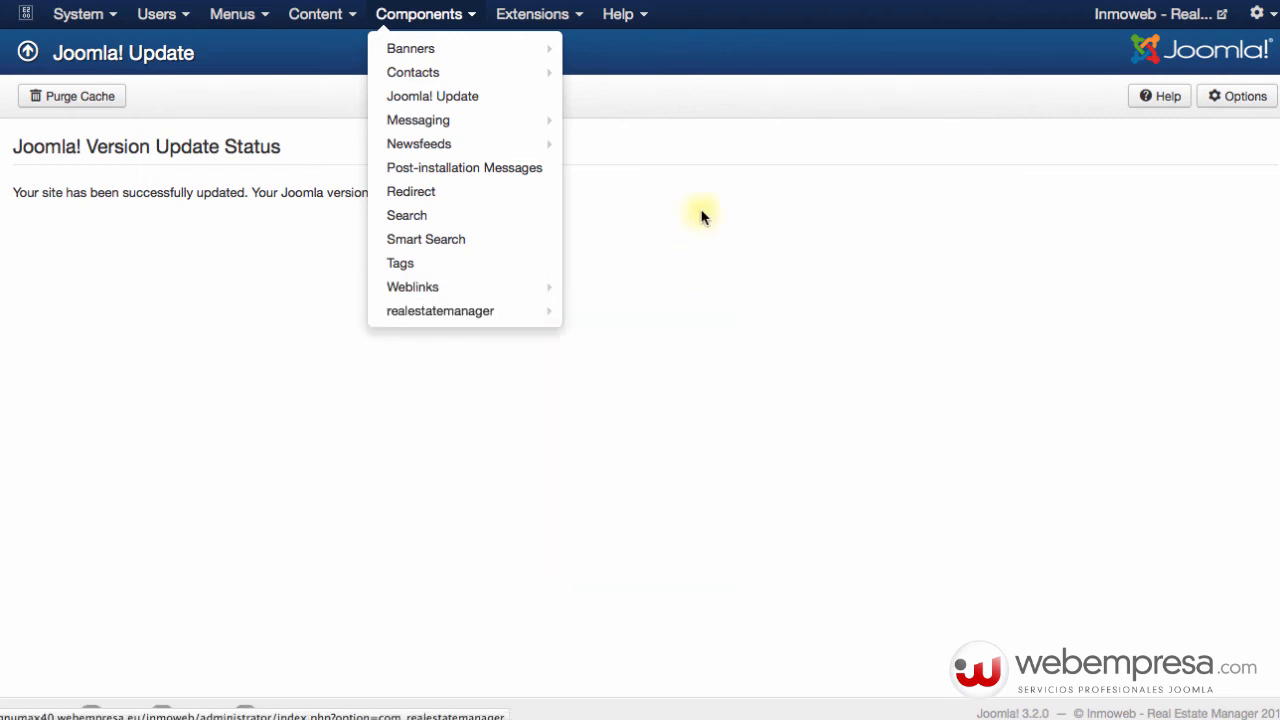
left_click(548, 16)
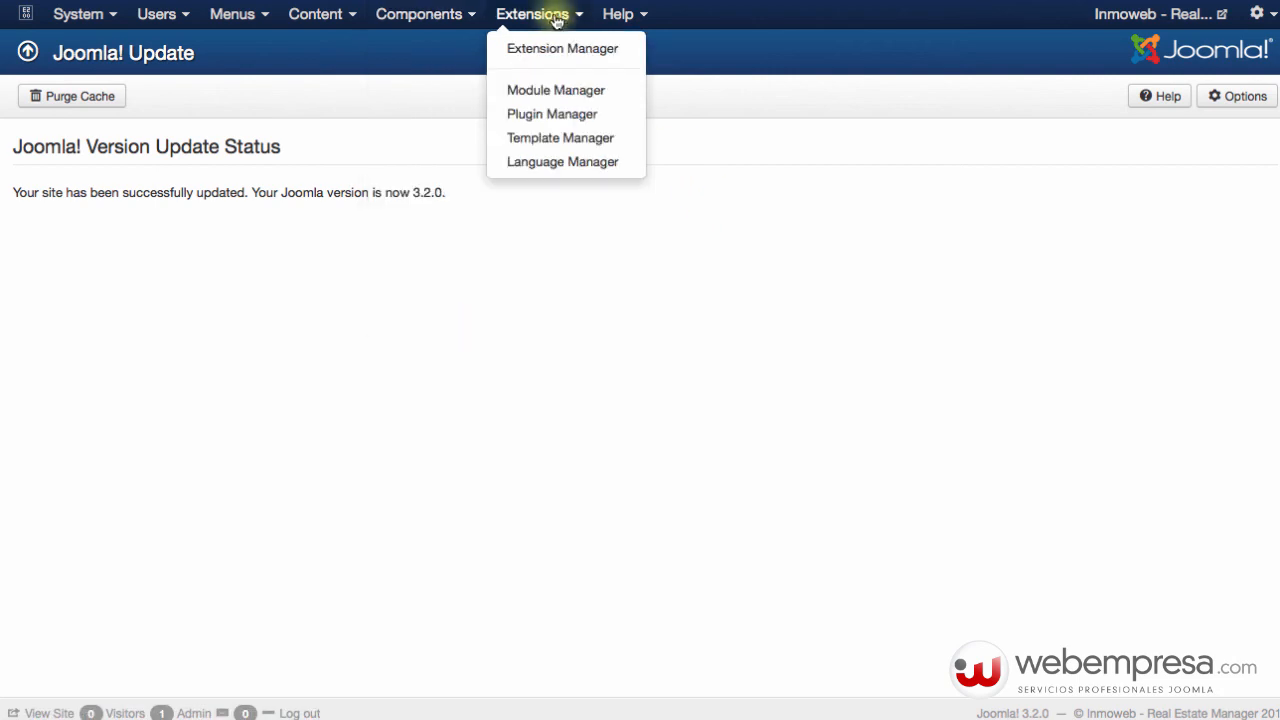
left_click(568, 141)
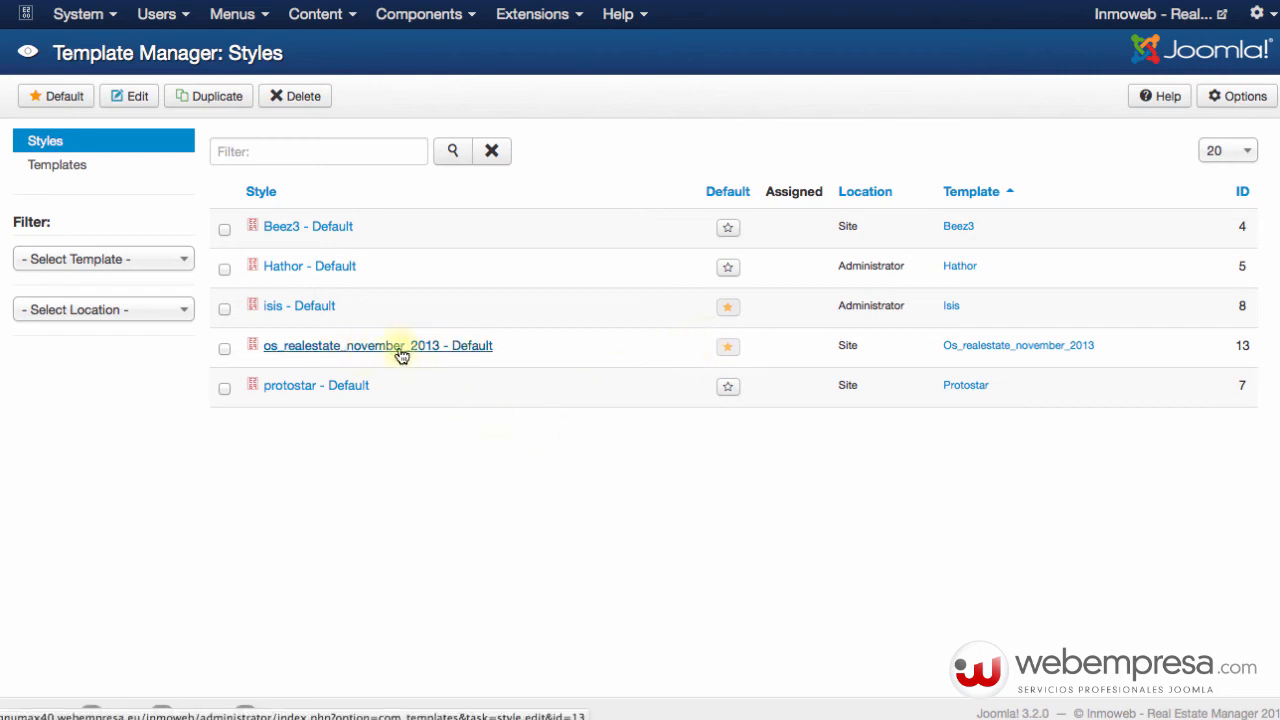
Open the os_realestate_november_2013 - Default style for editing and look over its page.
left_click(355, 348)
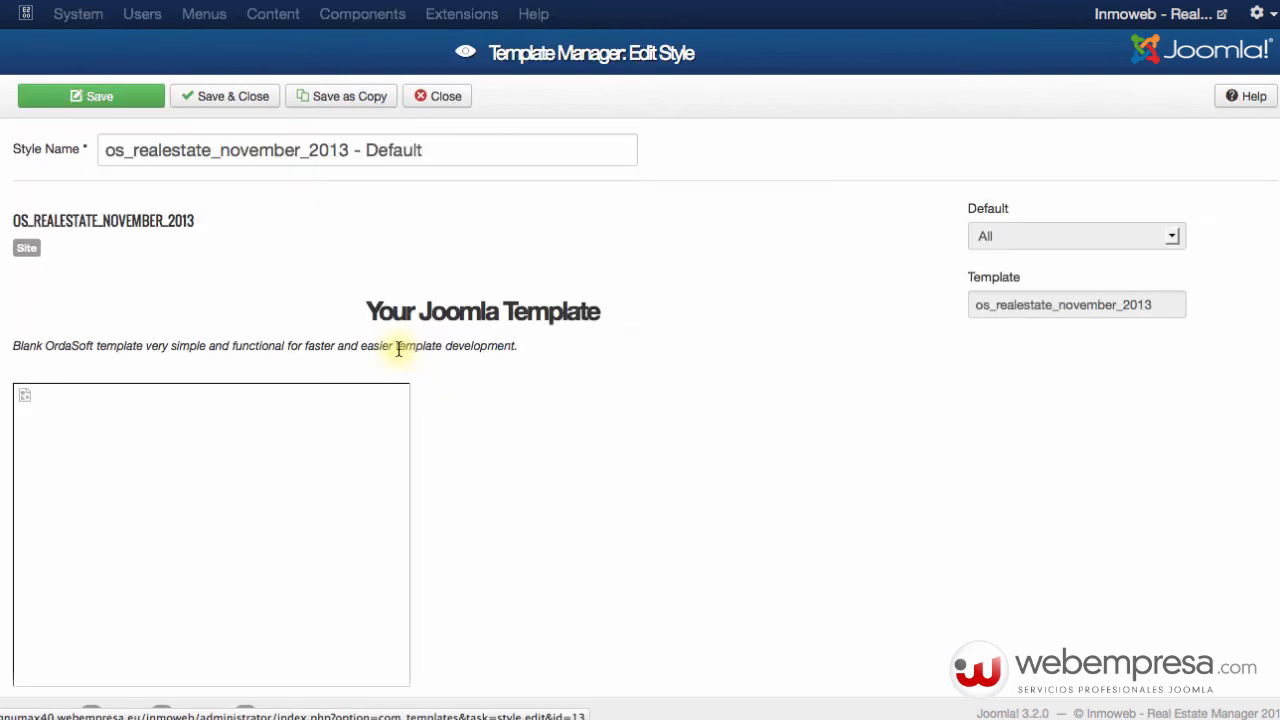
scroll(475, 441, "down", 2)
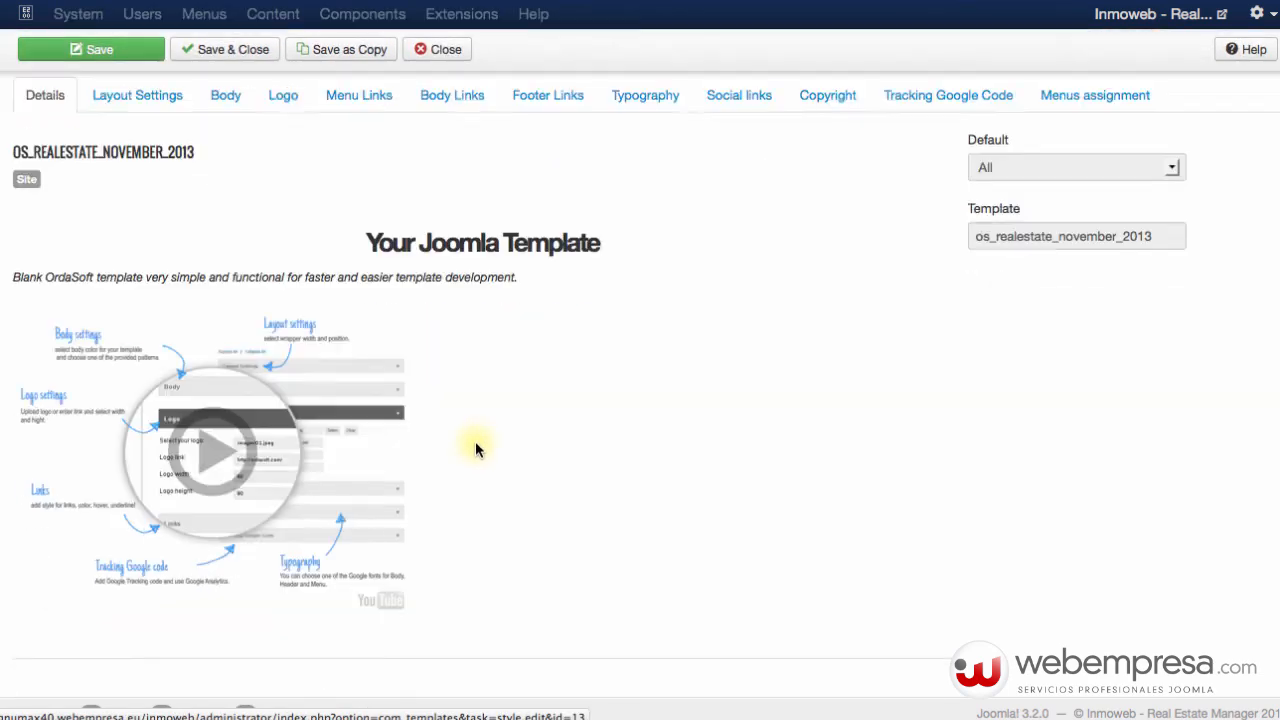
scroll(475, 441, "down", 2)
scroll(475, 441, "up", 5)
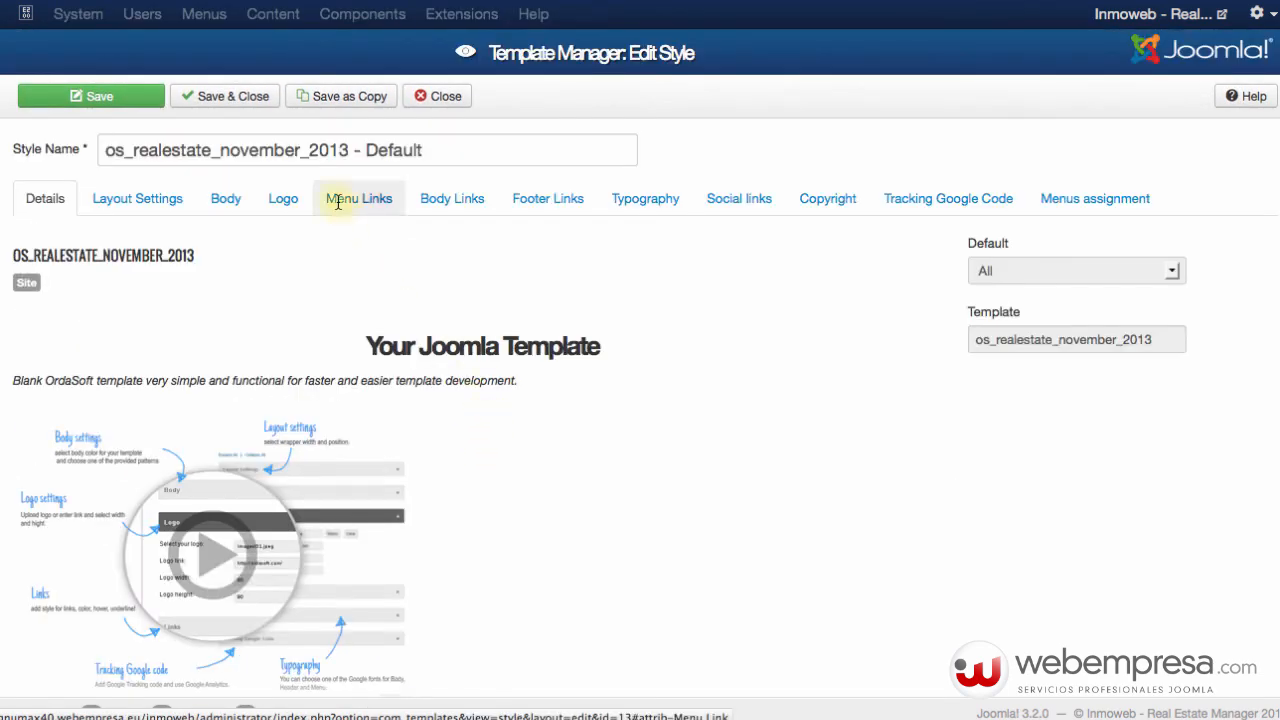
View the Layout, Body, Logo, Body Links, Footer Links, Typography, Social, Copyright, Google Tracking and Menus assignment tabs.
left_click(155, 206)
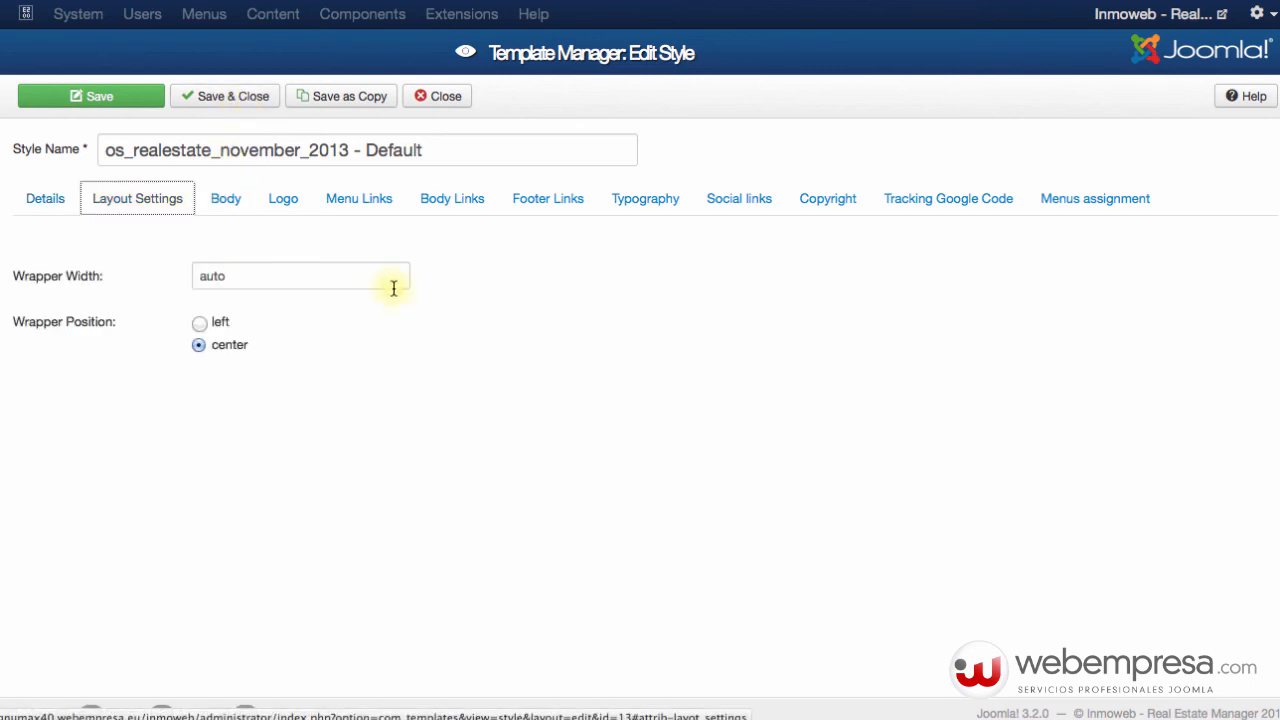
left_click(246, 200)
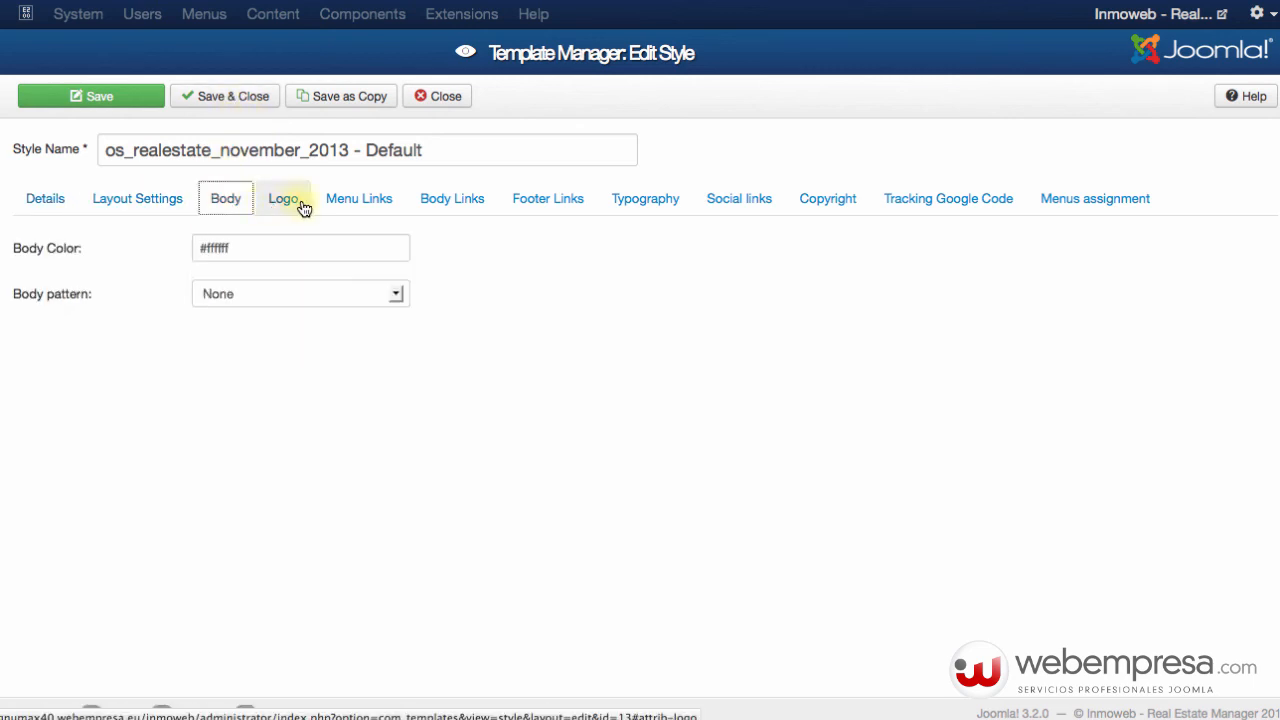
left_click(301, 205)
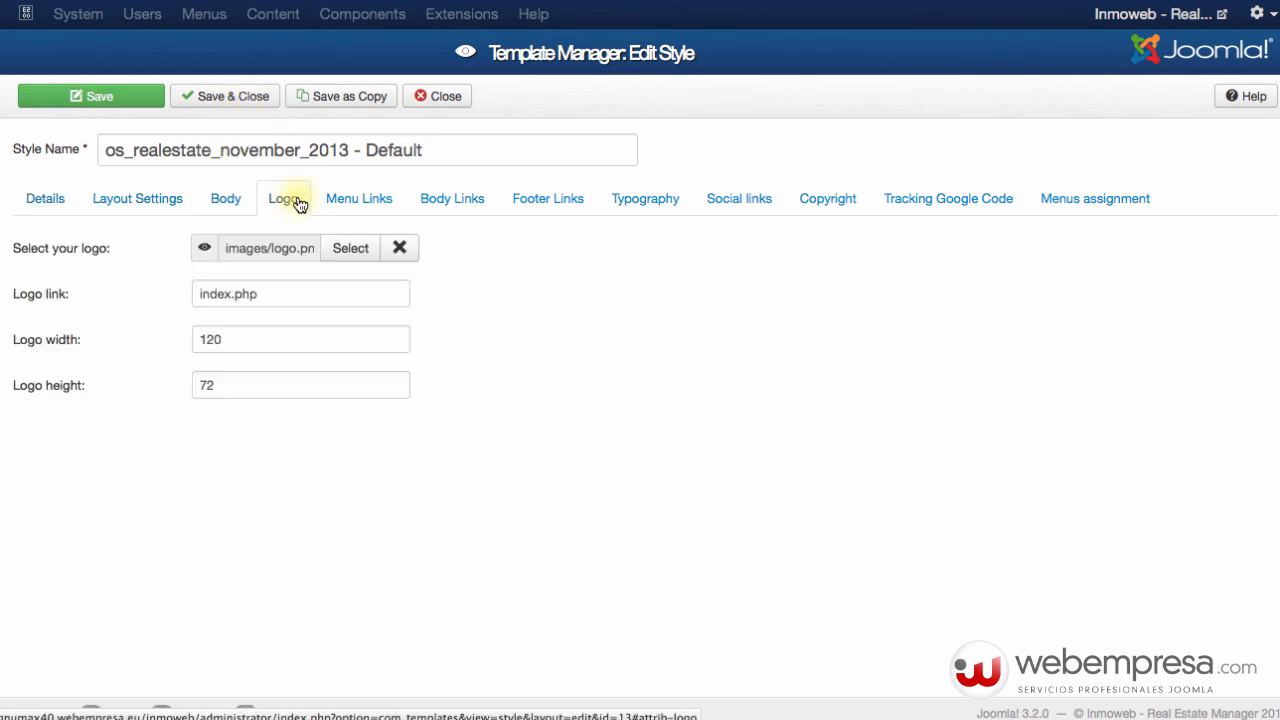
left_click(447, 200)
left_click(549, 204)
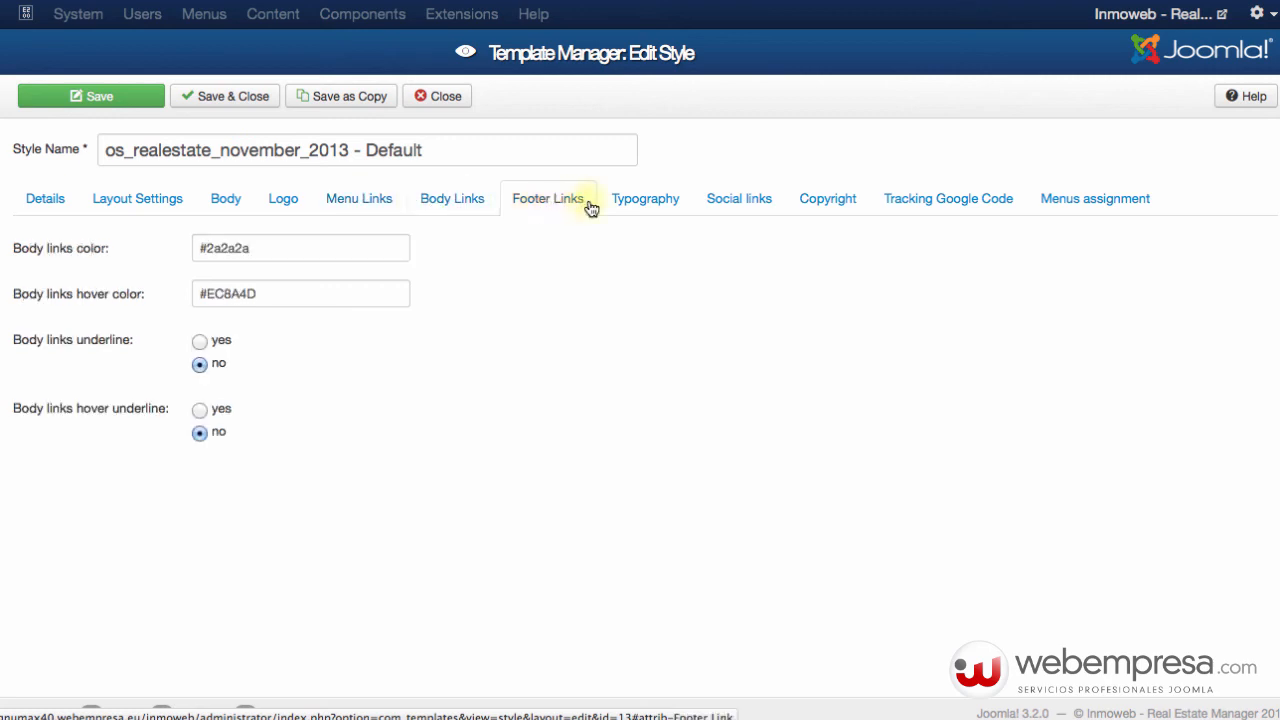
left_click(625, 205)
left_click(745, 206)
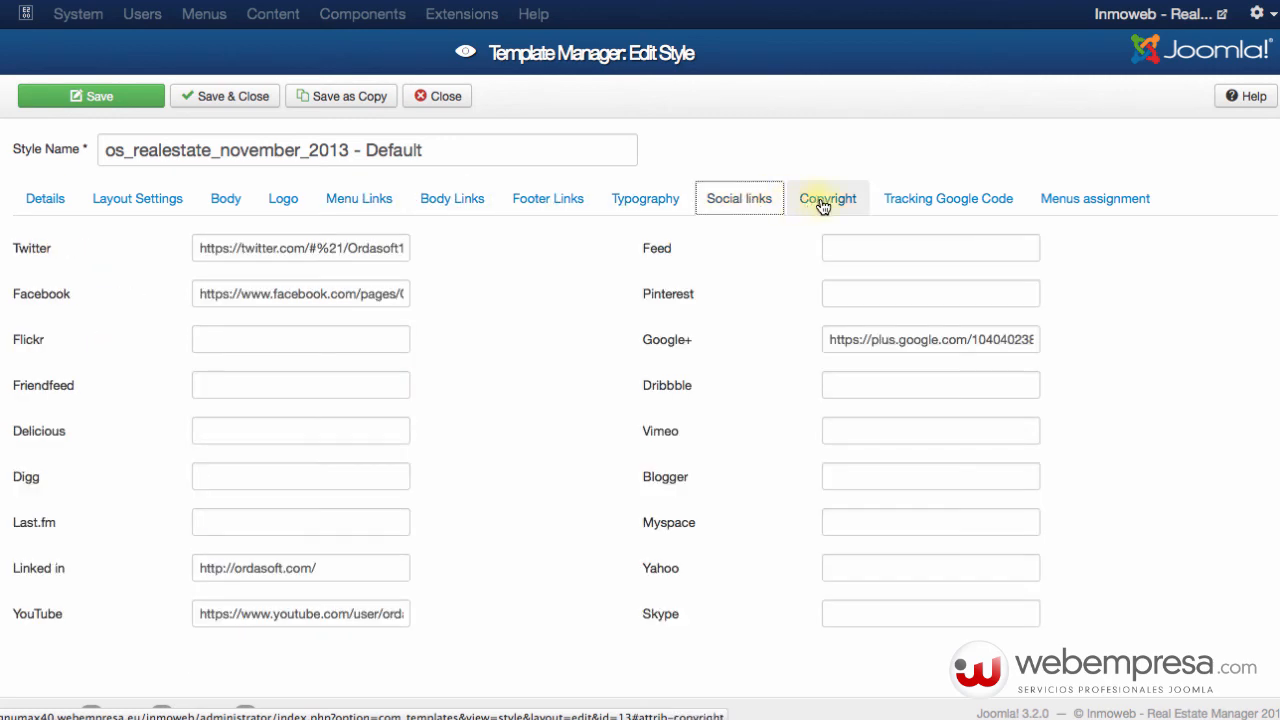
left_click(828, 200)
left_click(923, 200)
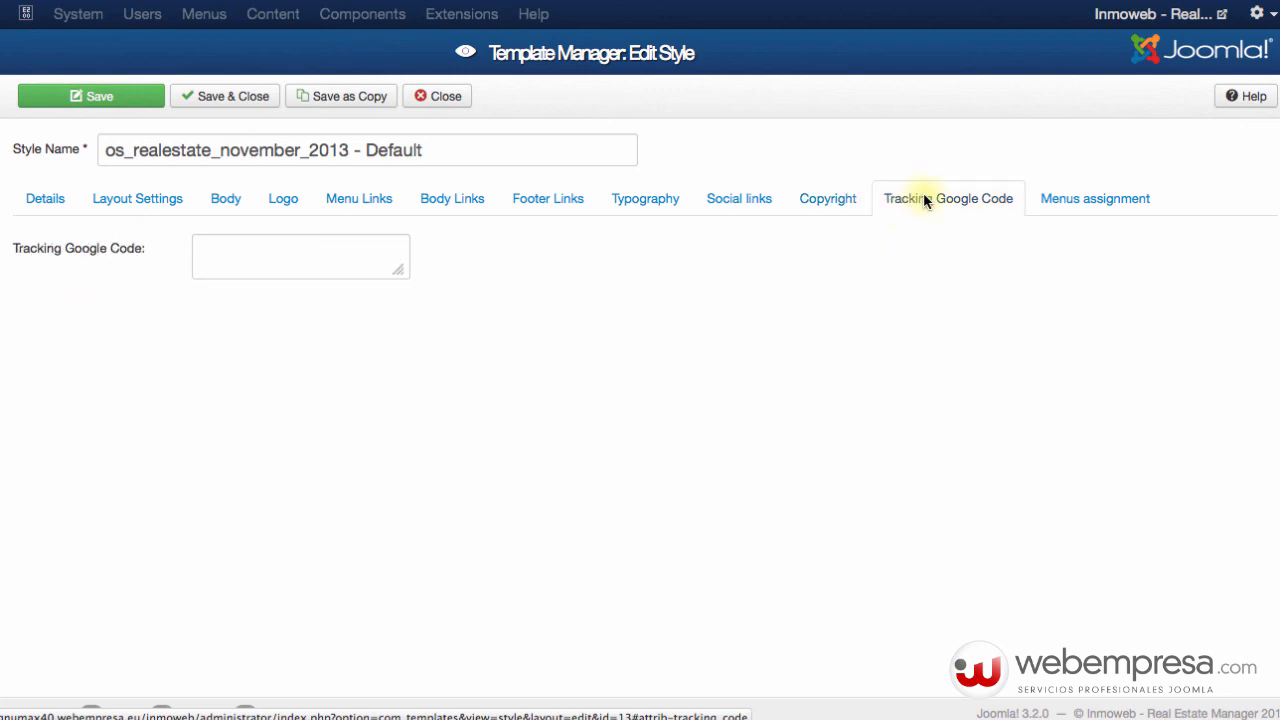
left_click(1090, 197)
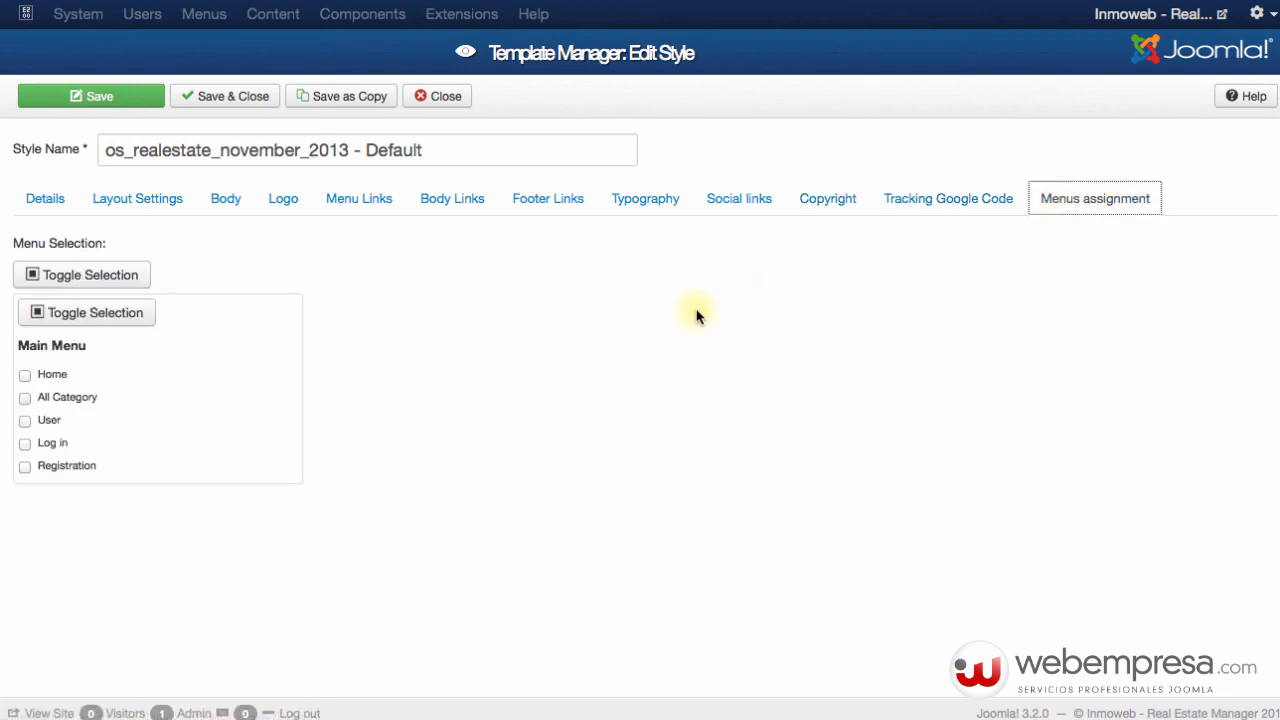
Preview the public Real Estate homepage, scrolling down through houses, top houses and footer and back up.
left_click(1222, 16)
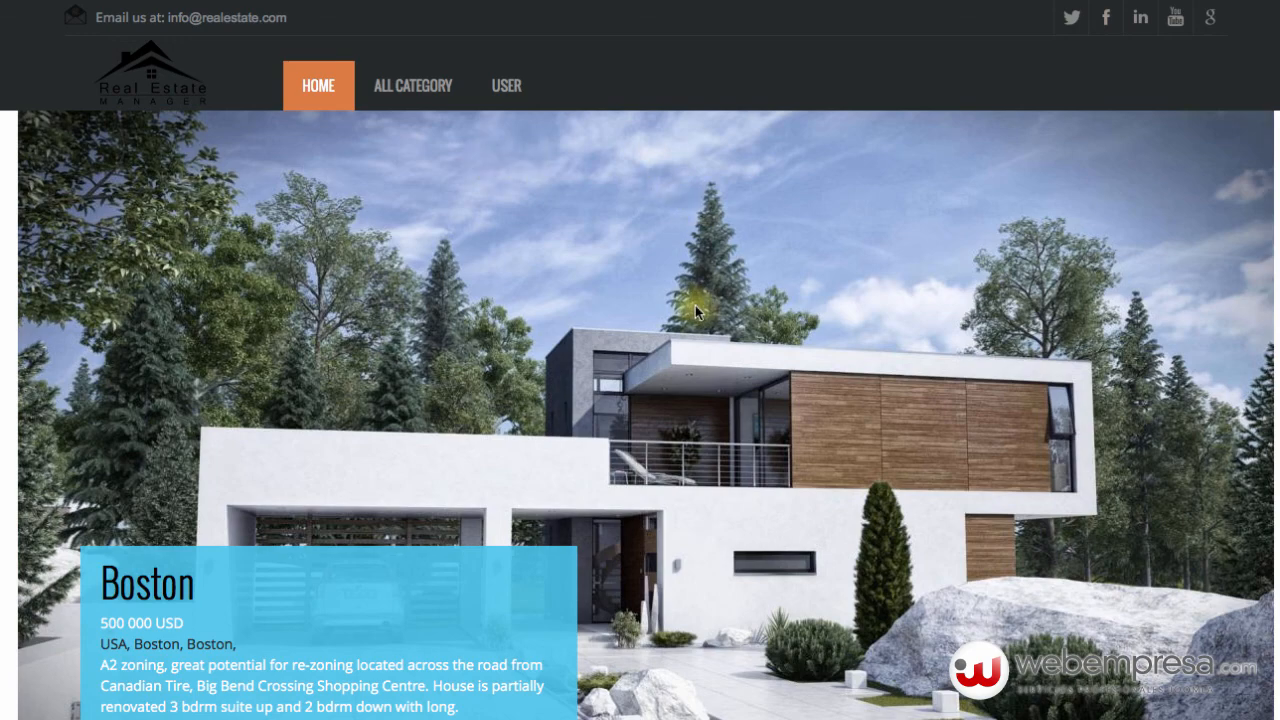
scroll(694, 305, "down", 10)
scroll(694, 313, "down", 6)
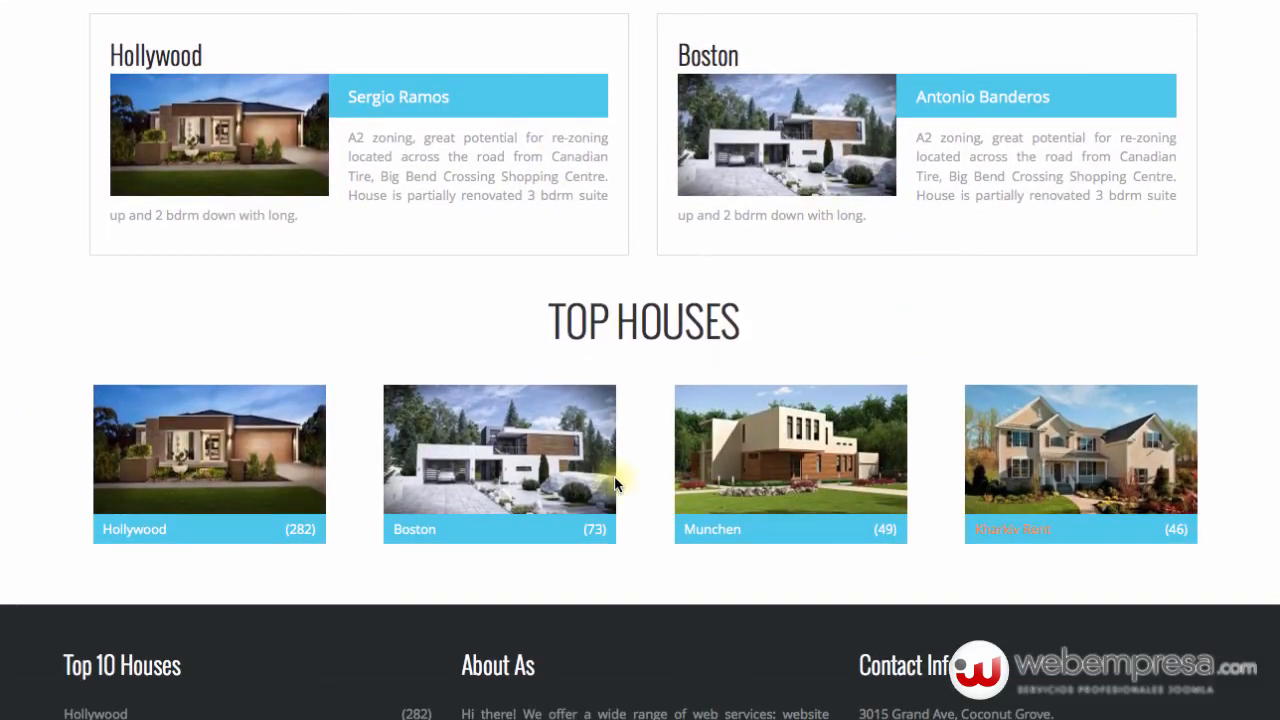
scroll(305, 460, "down", 3)
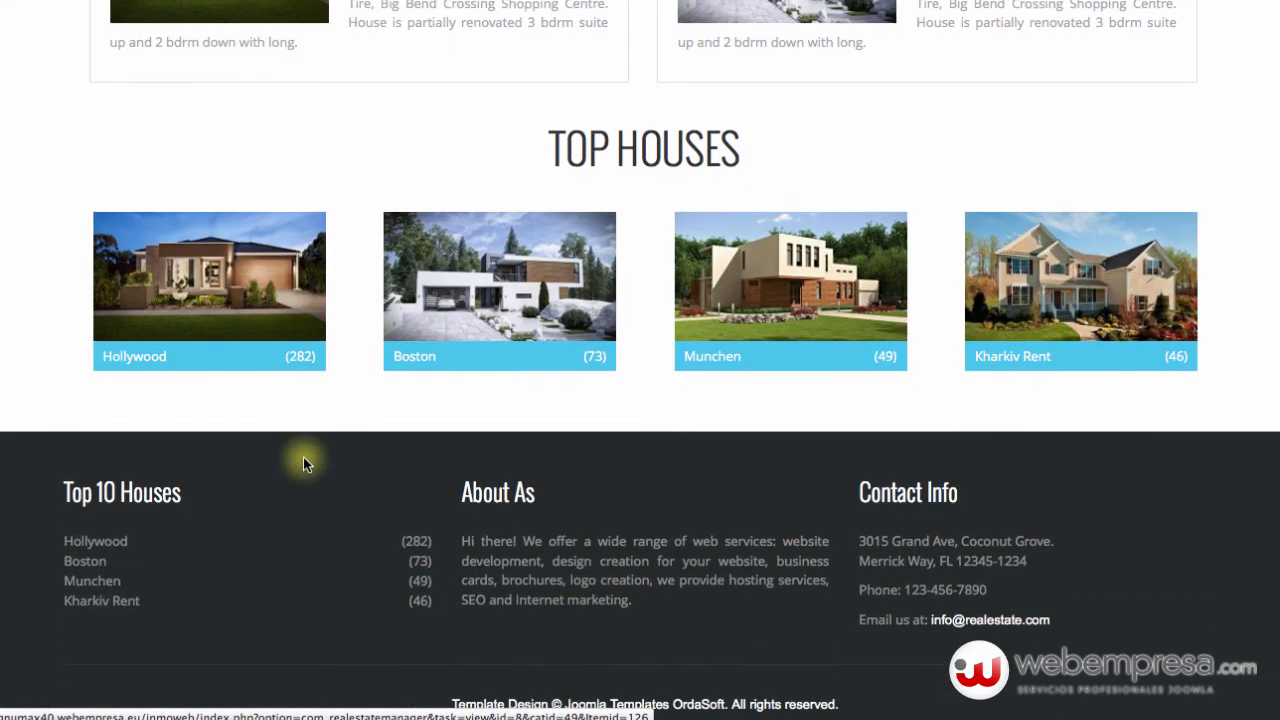
scroll(303, 457, "up", 2)
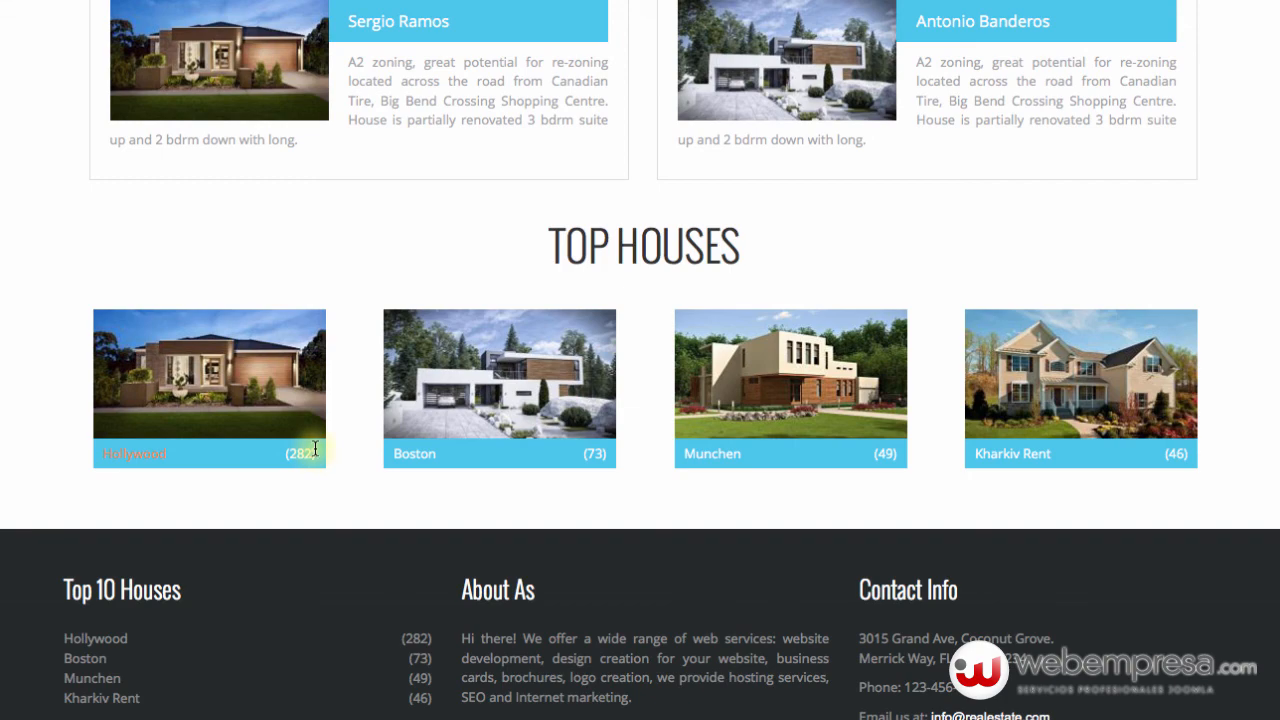
scroll(331, 444, "up", 10)
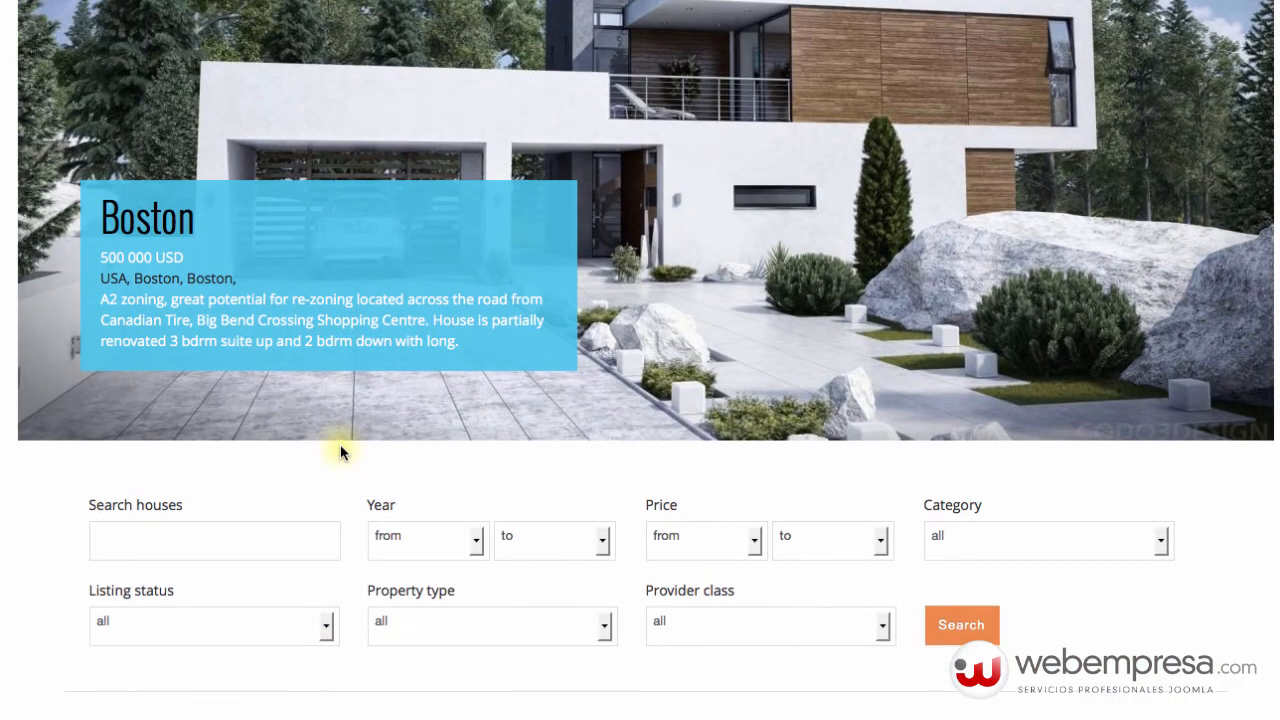
scroll(340, 444, "up", 3)
scroll(340, 444, "up", 1)
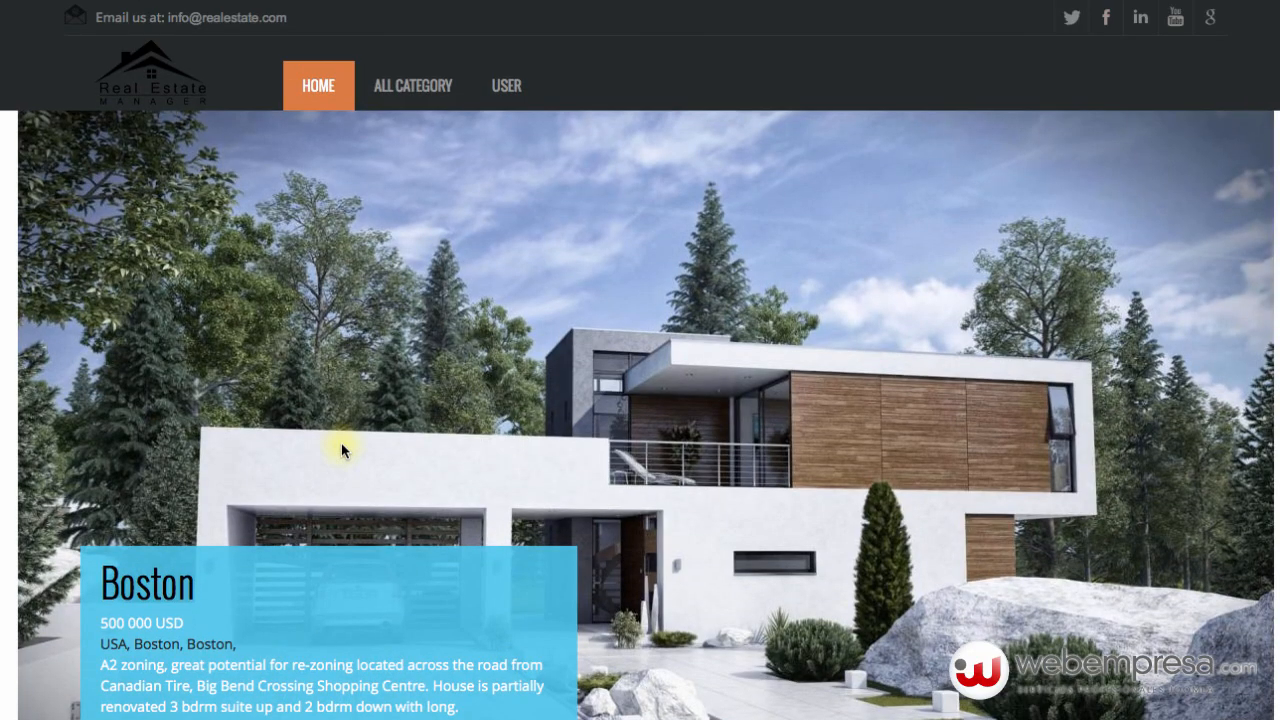
scroll(724, 410, "down", 2)
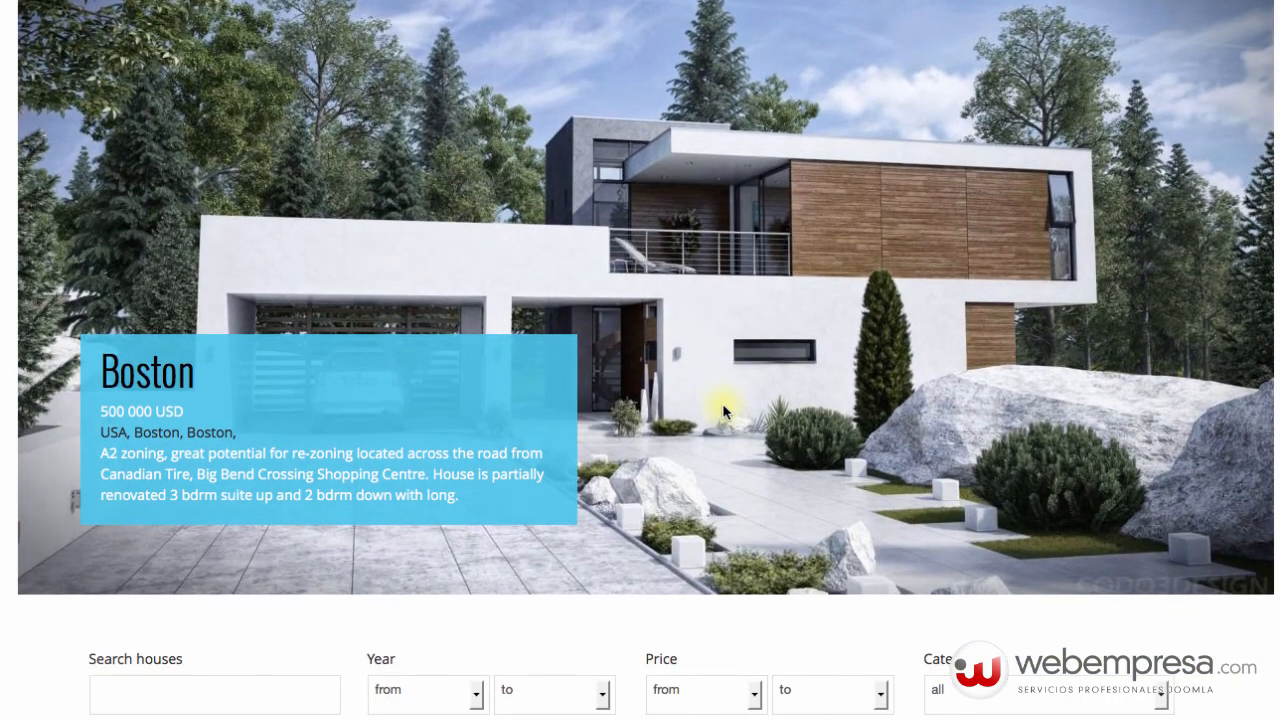
scroll(724, 410, "up", 2)
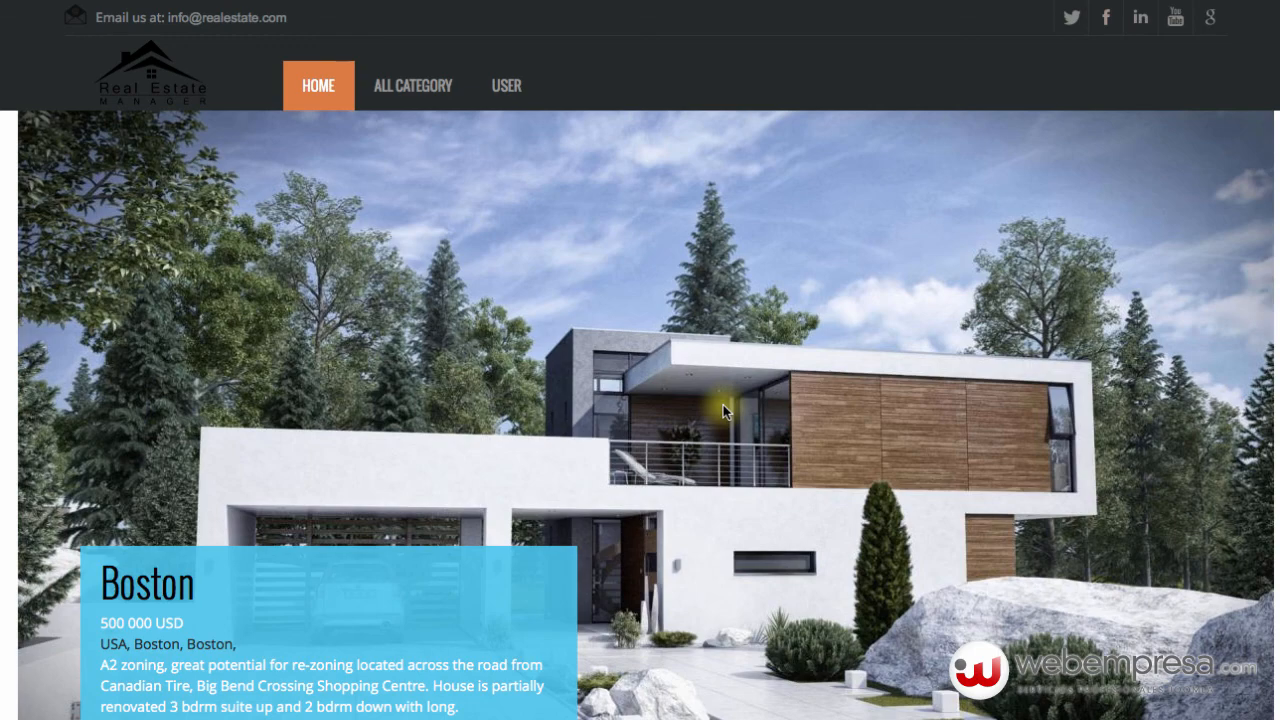
scroll(686, 380, "down", 3)
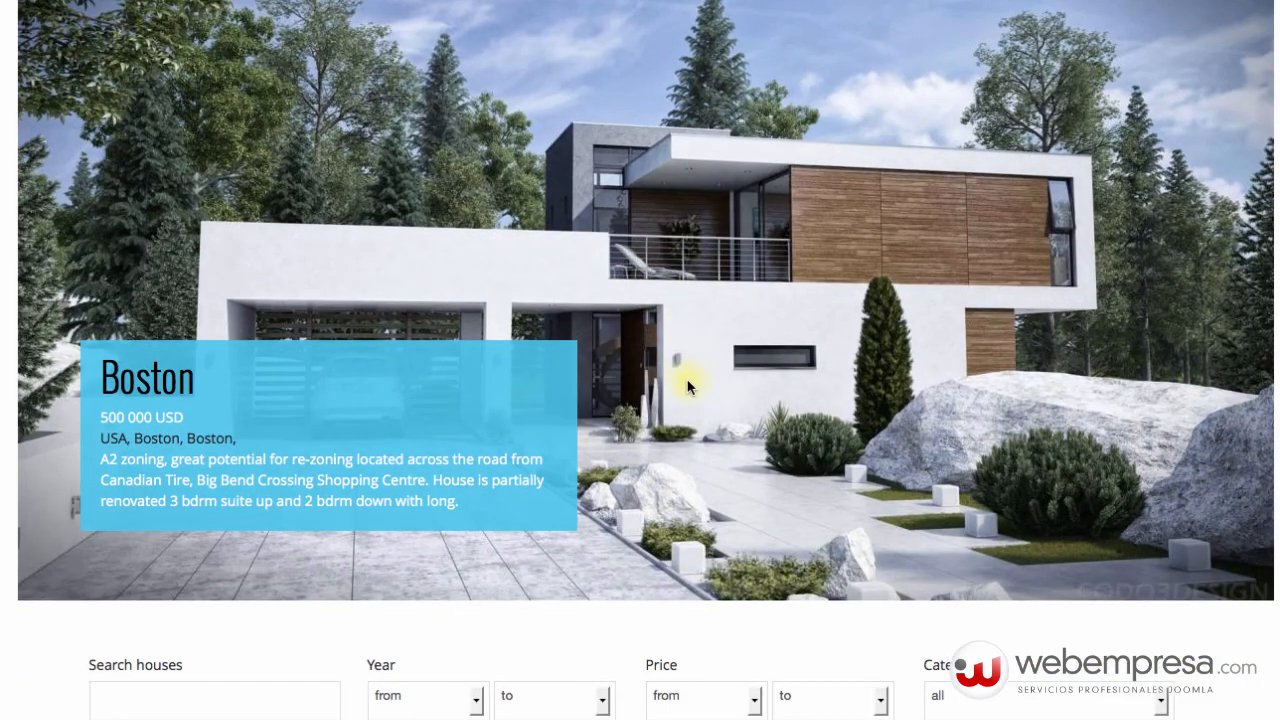
scroll(687, 386, "down", 3)
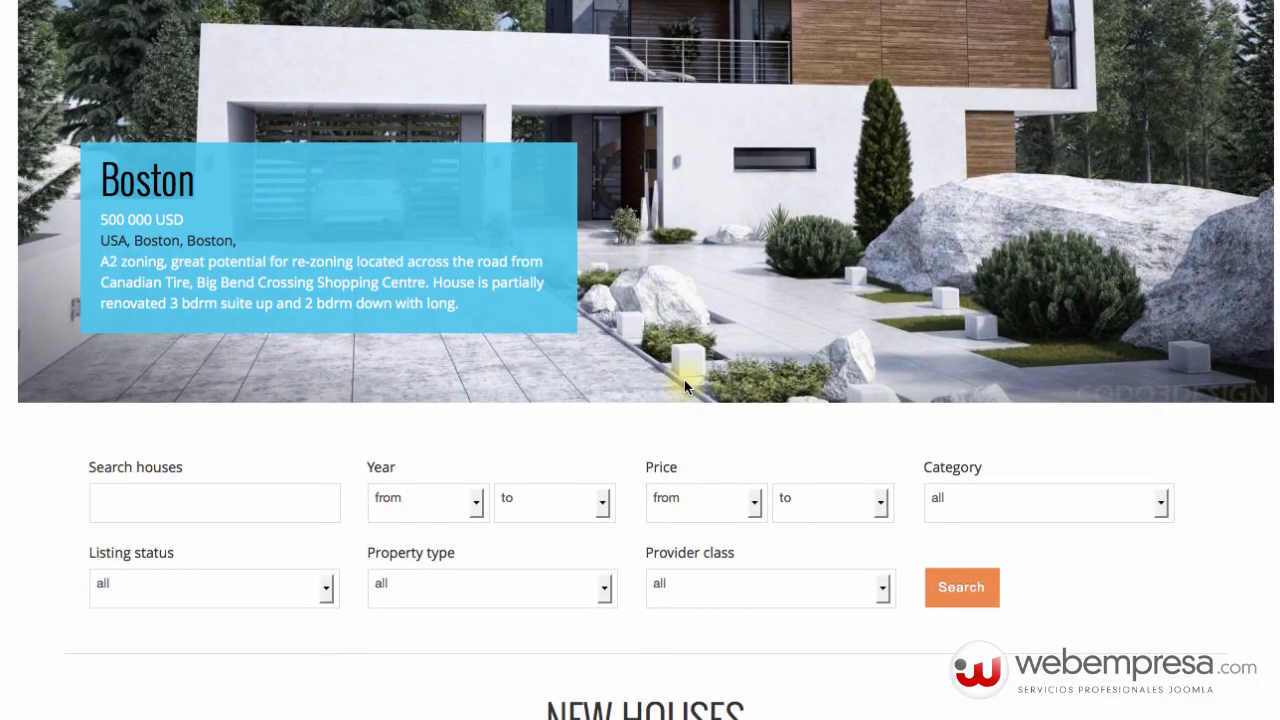
scroll(686, 390, "down", 1)
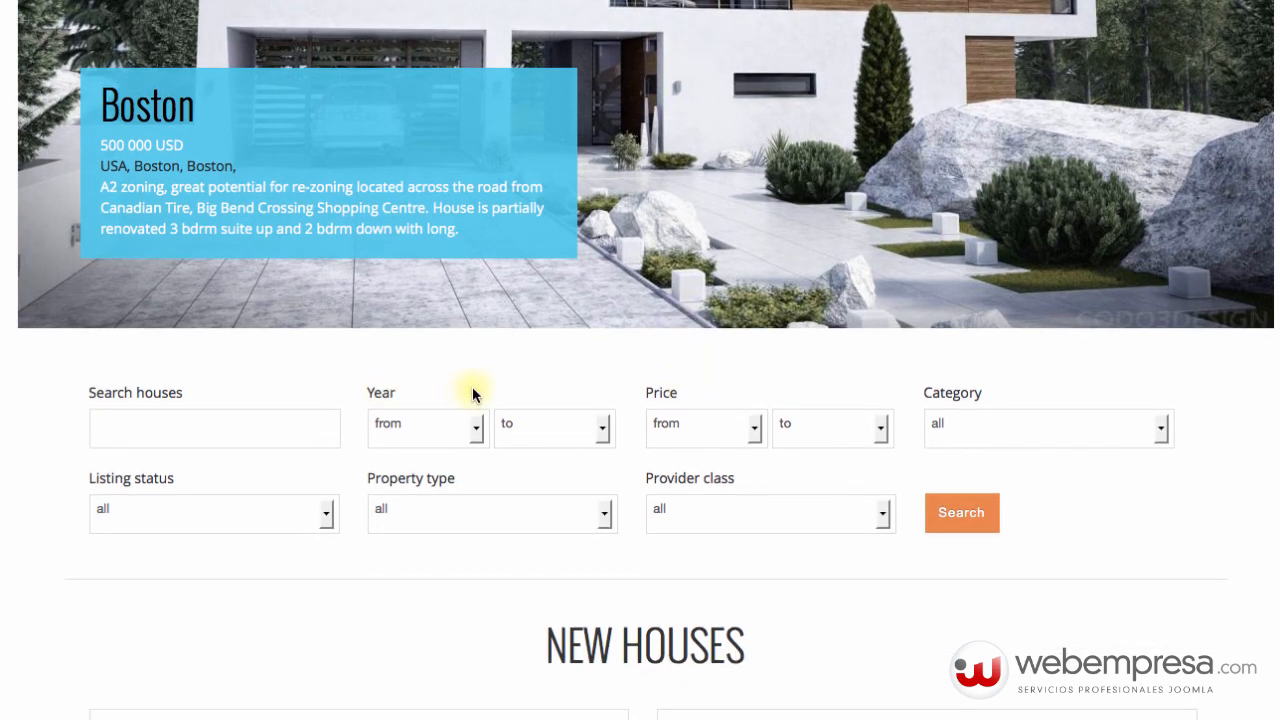
scroll(494, 386, "up", 7)
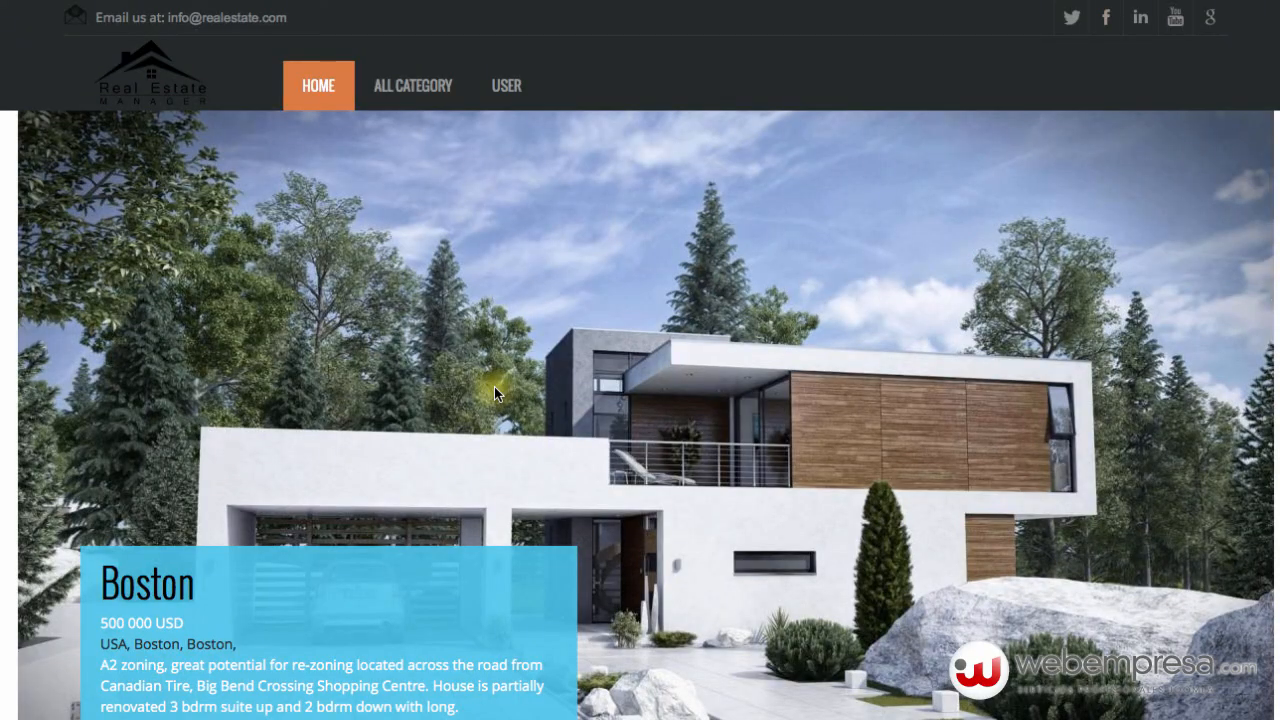
scroll(494, 386, "down", 2)
scroll(494, 386, "down", 2)
scroll(494, 386, "up", 5)
scroll(494, 386, "down", 3)
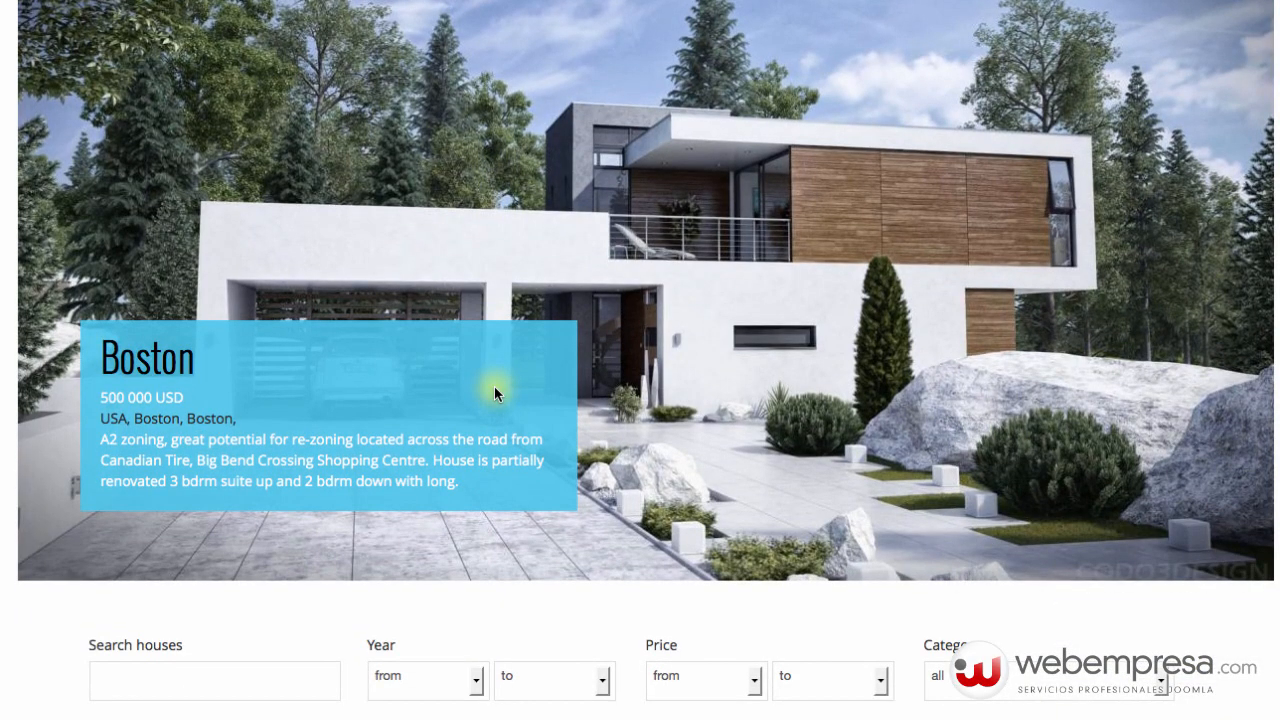
scroll(494, 386, "down", 3)
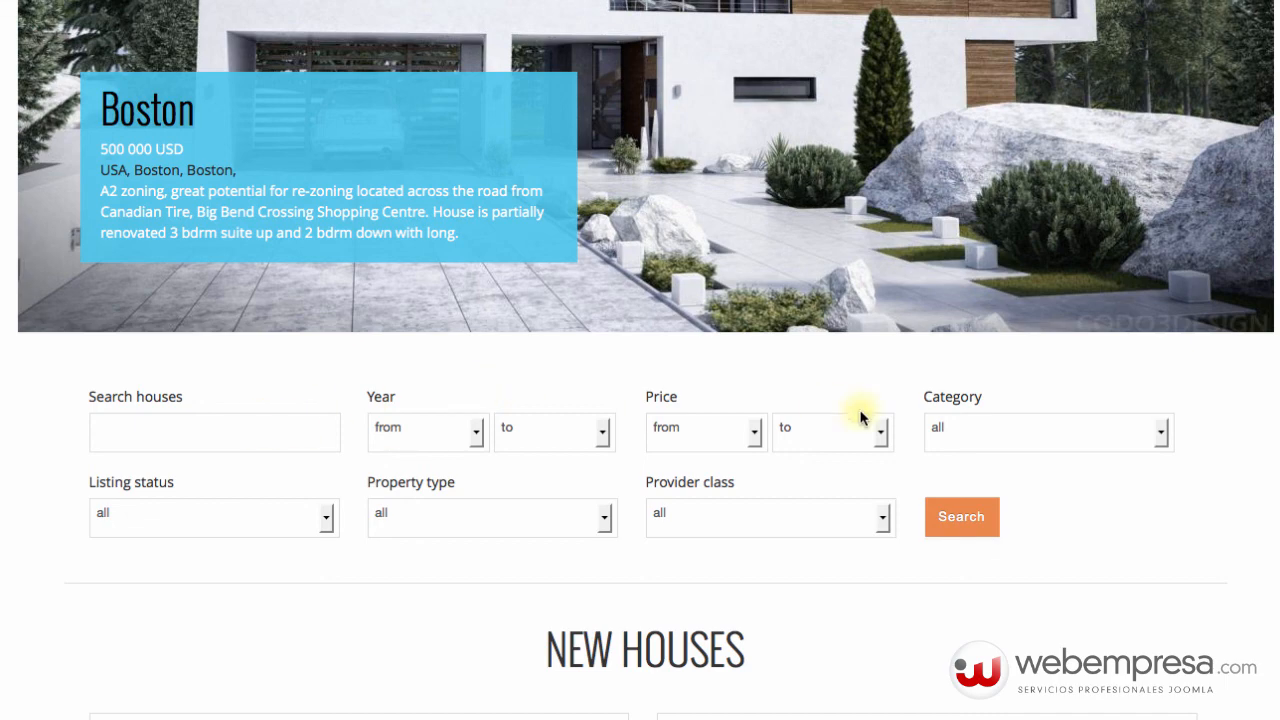
scroll(837, 450, "down", 6)
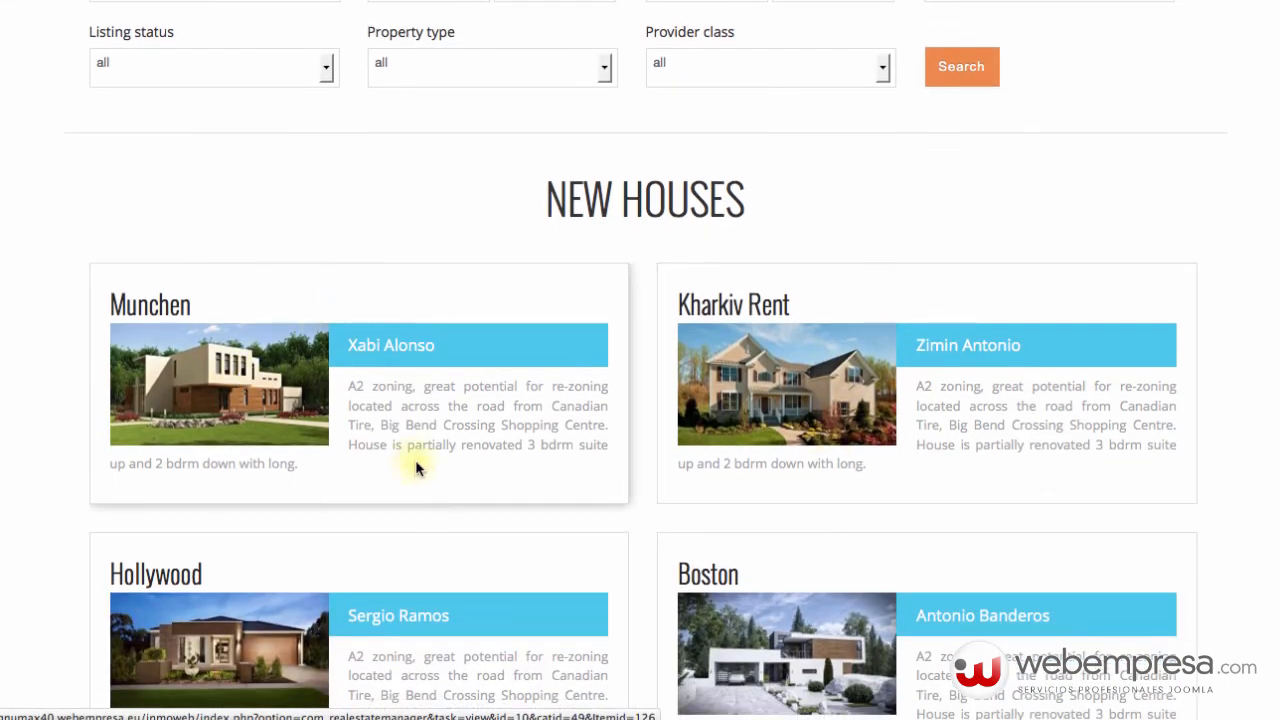
scroll(720, 240, "down", 7)
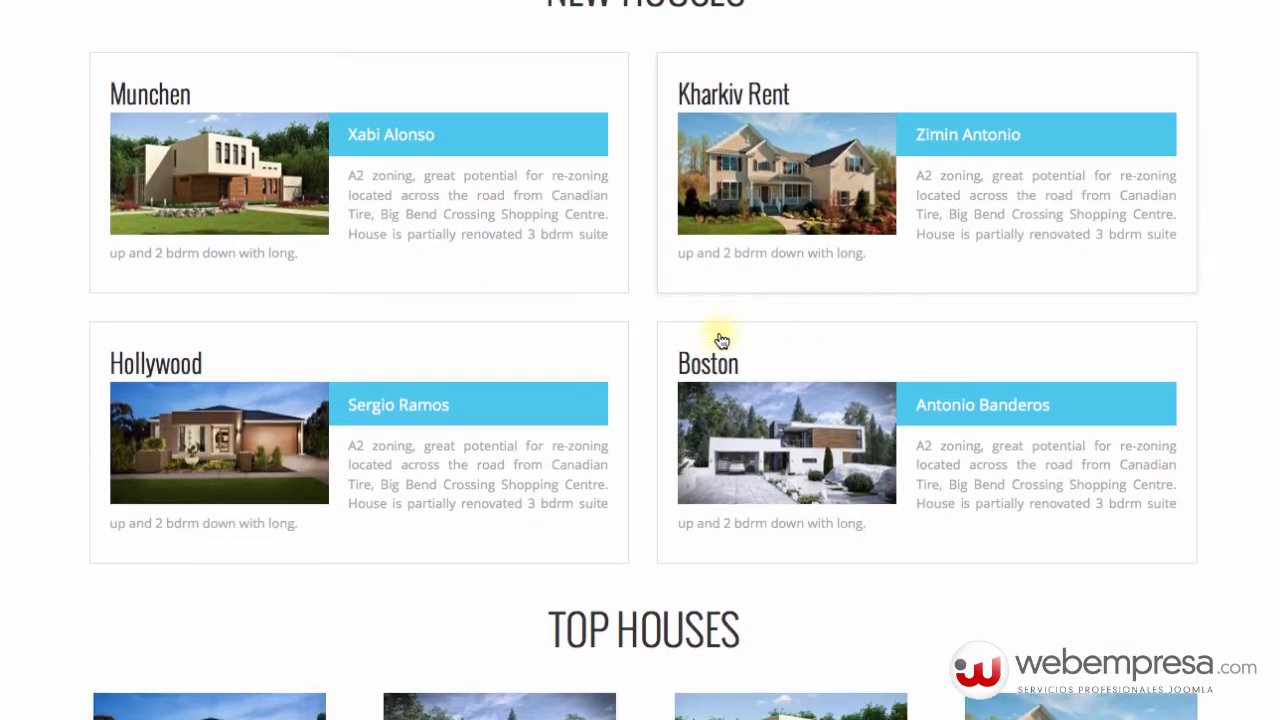
scroll(978, 472, "down", 3)
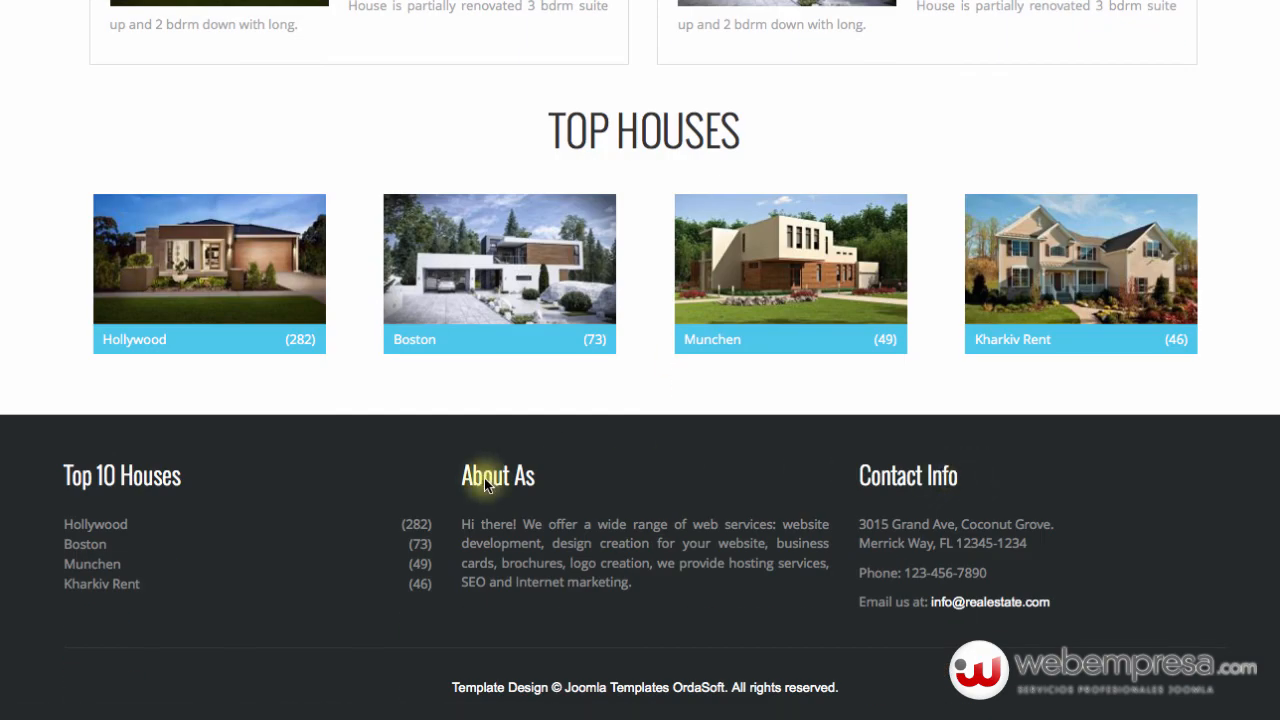
scroll(470, 480, "up", 3)
scroll(459, 495, "up", 12)
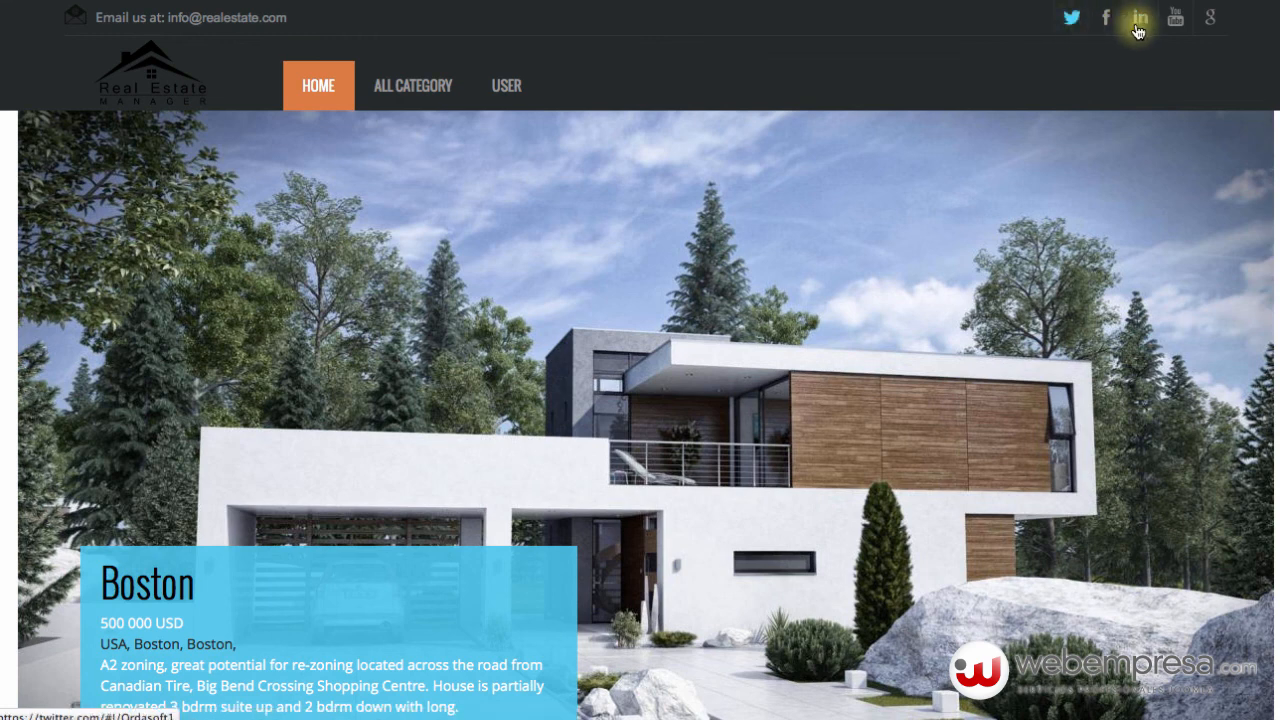
scroll(272, 206, "down", 3)
scroll(272, 206, "down", 10)
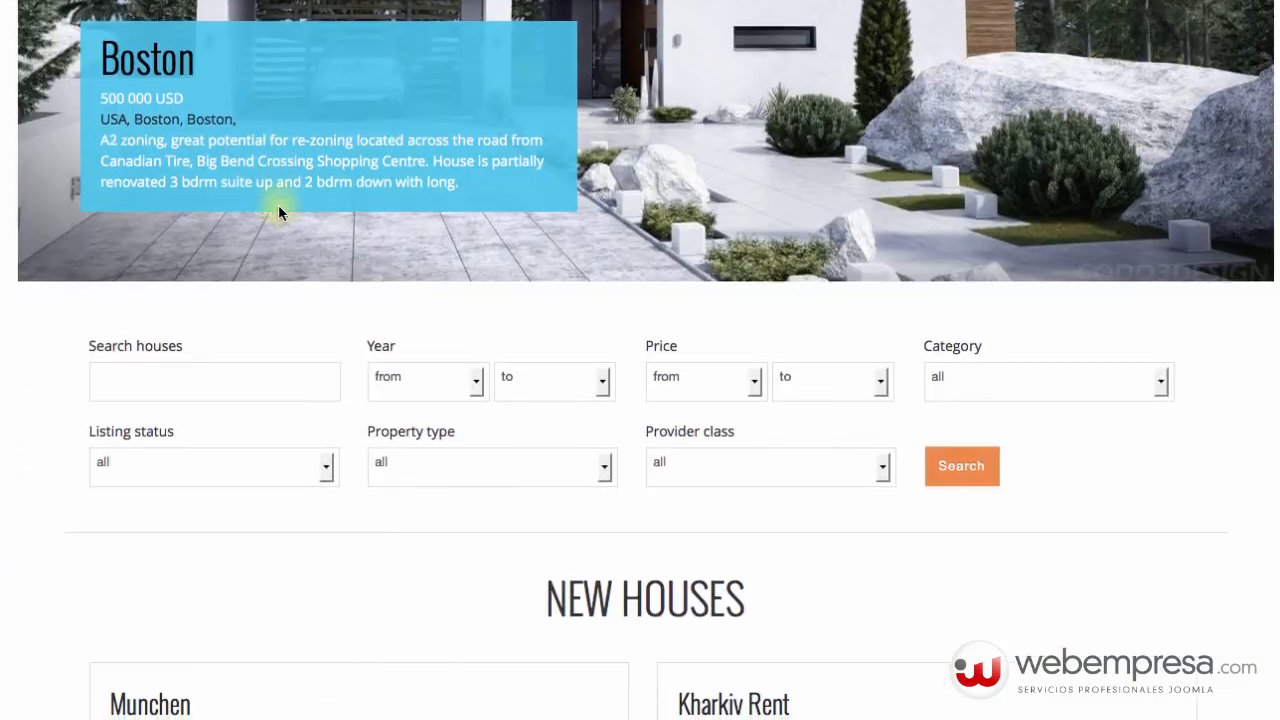
scroll(282, 215, "up", 13)
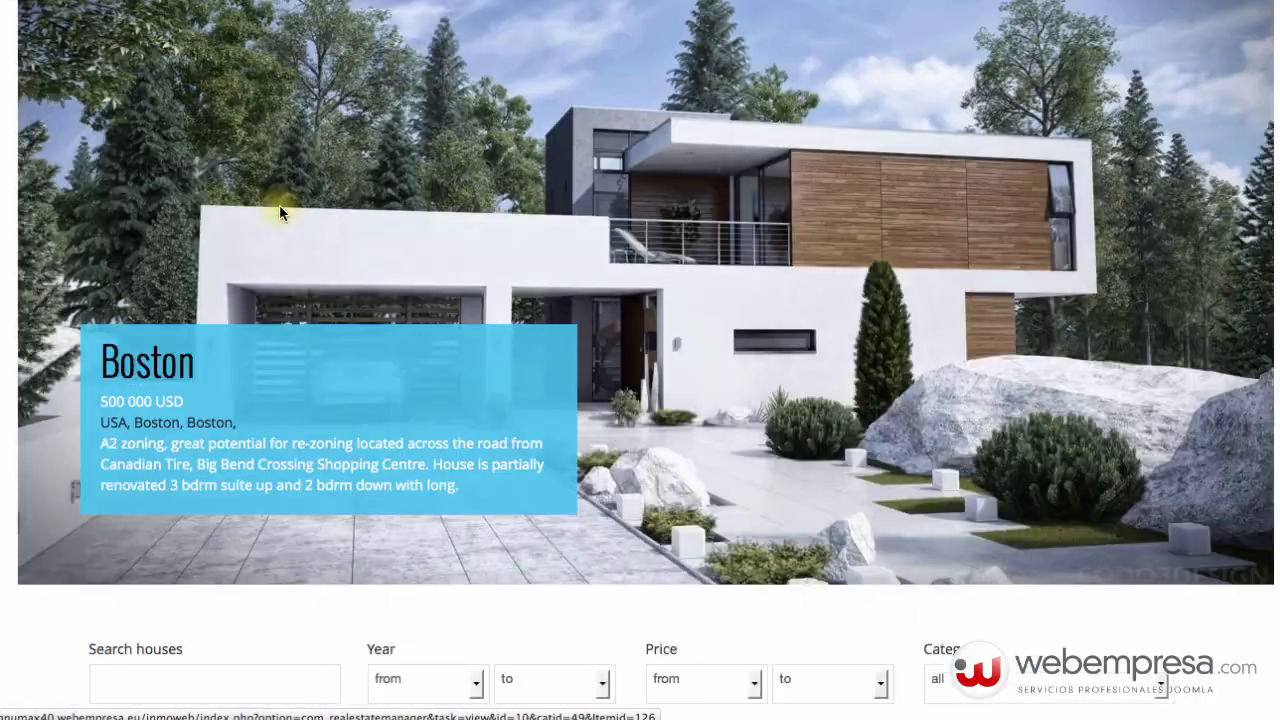
mouse_move(506, 85)
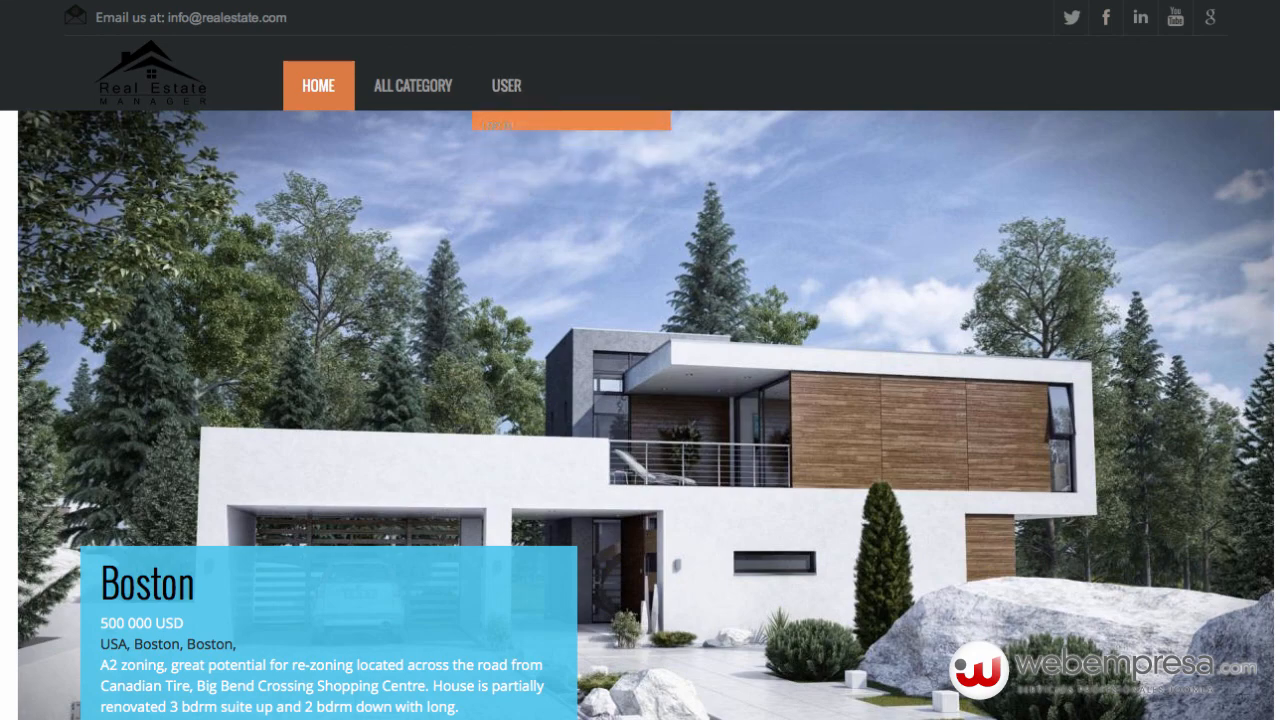